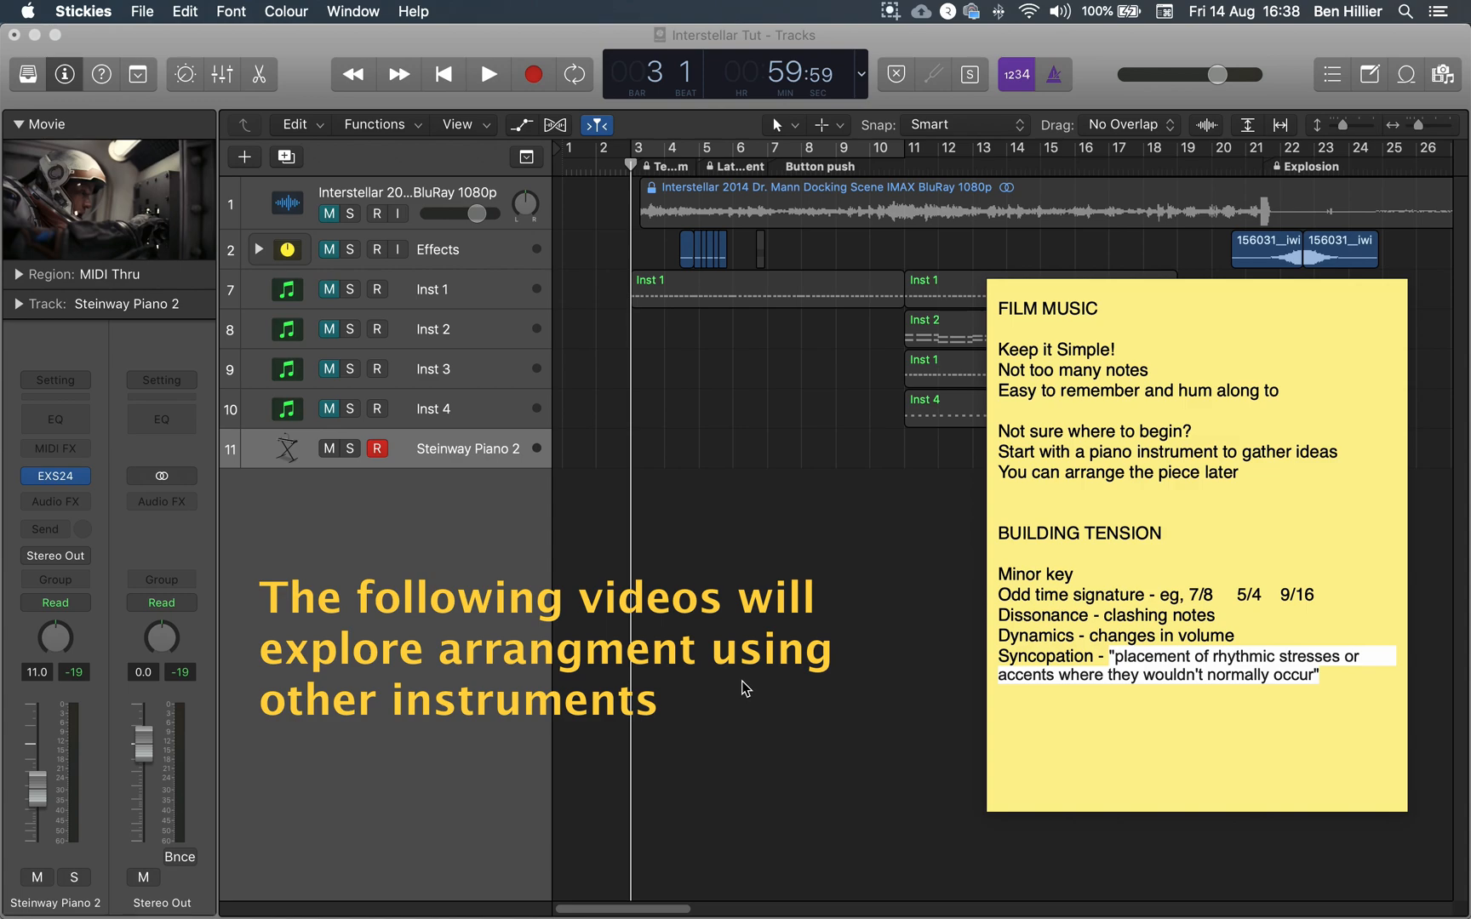
Switch to OneNote, open the Interstellar cue sheet in the Collaboration Space, and review the 0.00 entry under Adjectives (emotions)
{"action": "key", "text": "ctrl+Up"}
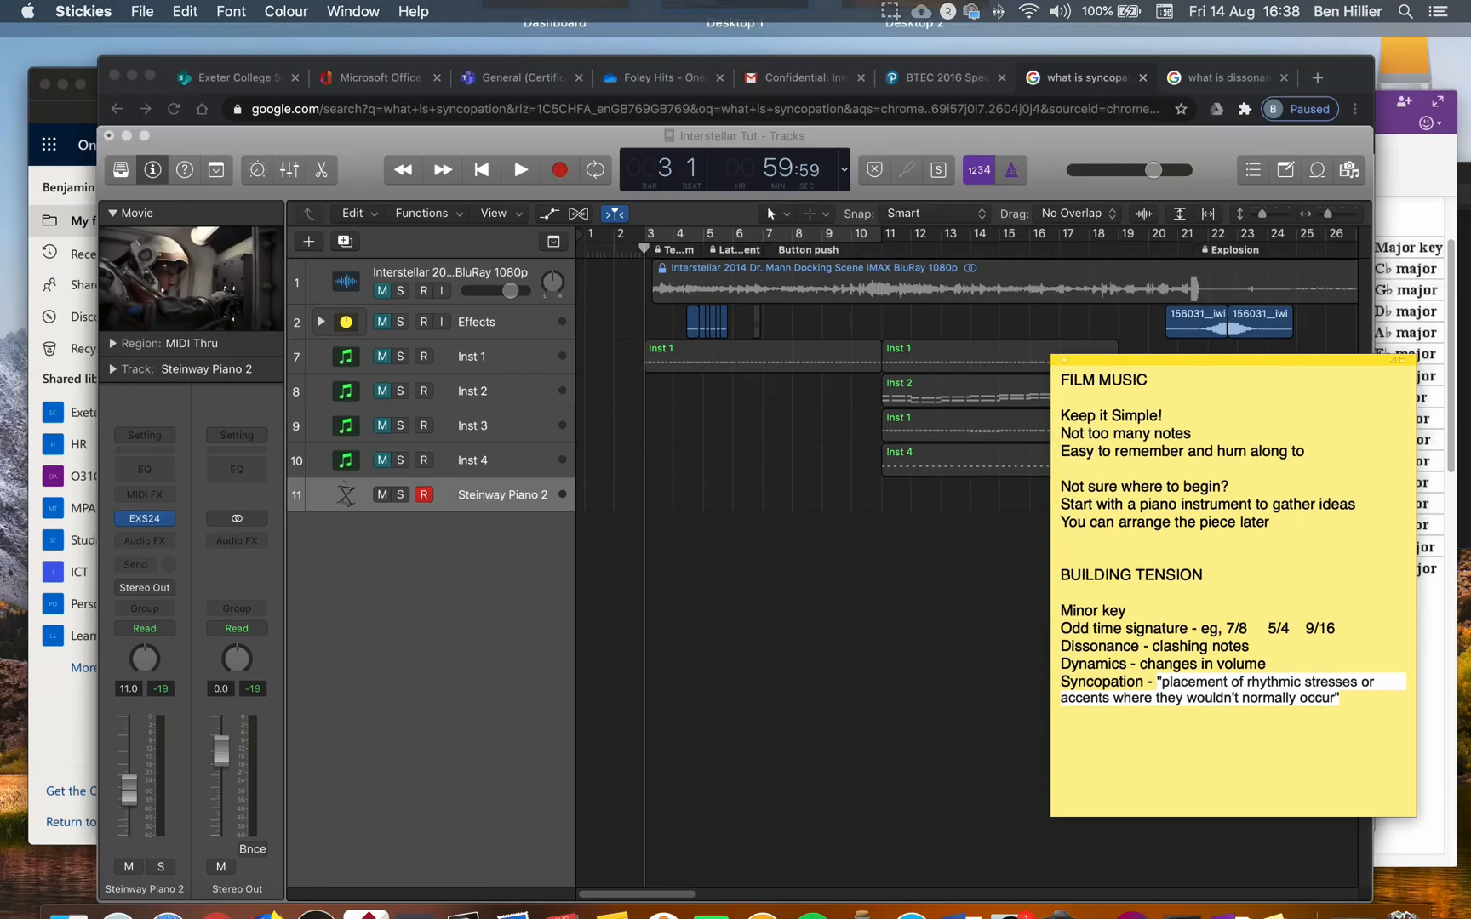
{"action": "left_click", "coordinate": [1179, 548]}
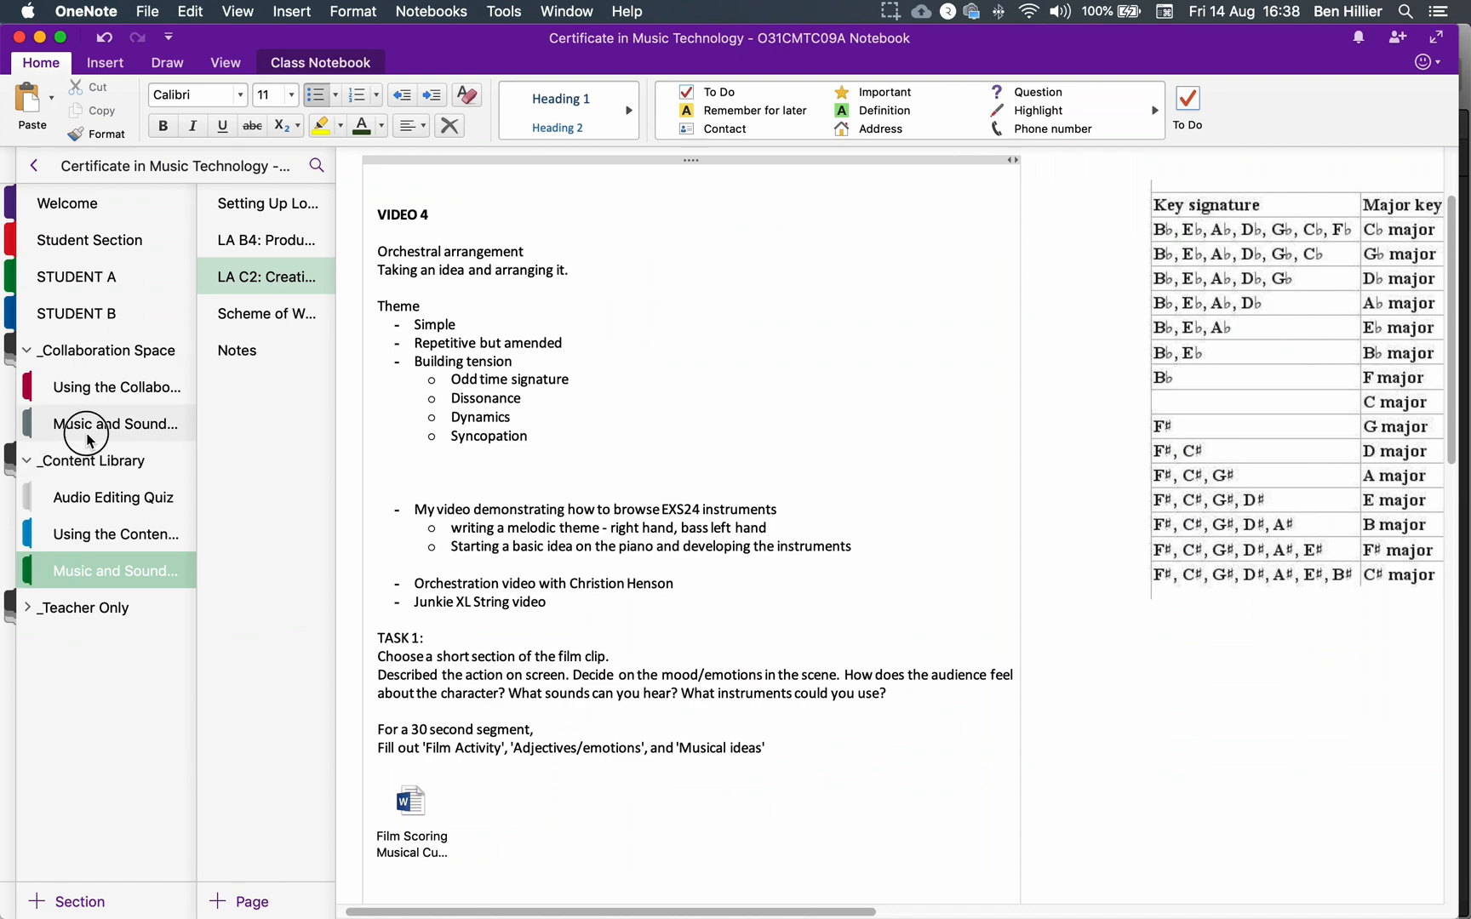
{"action": "left_click", "coordinate": [85, 426]}
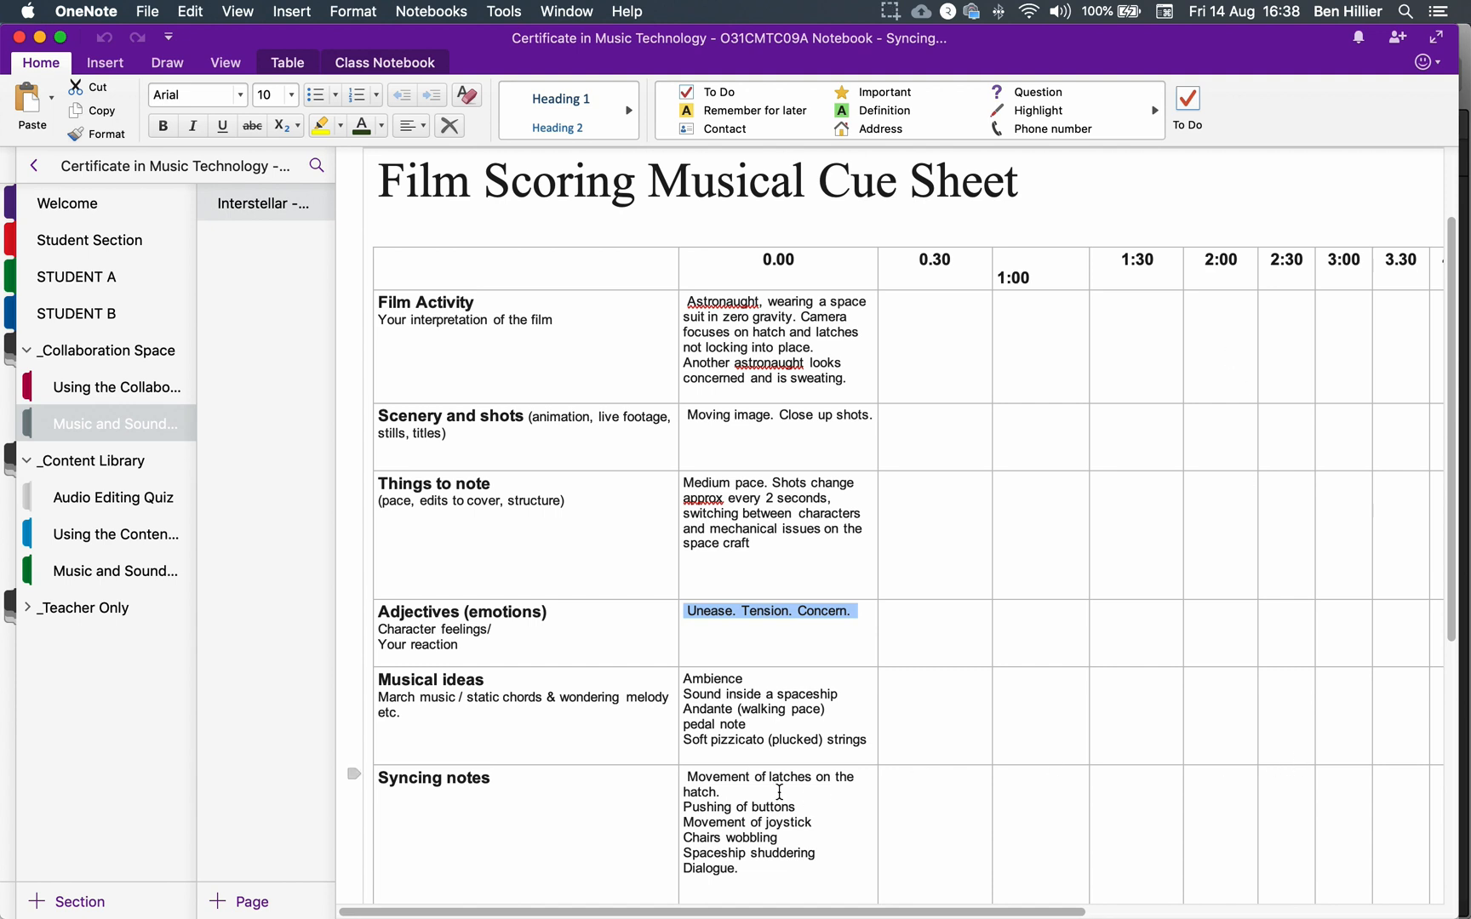
{"action": "scroll", "coordinate": [808, 638], "scroll_direction": "down", "scroll_amount": 1}
{"action": "left_click", "coordinate": [835, 621]}
{"action": "left_click_drag", "start_coordinate": [857, 589], "coordinate": [686, 589]}
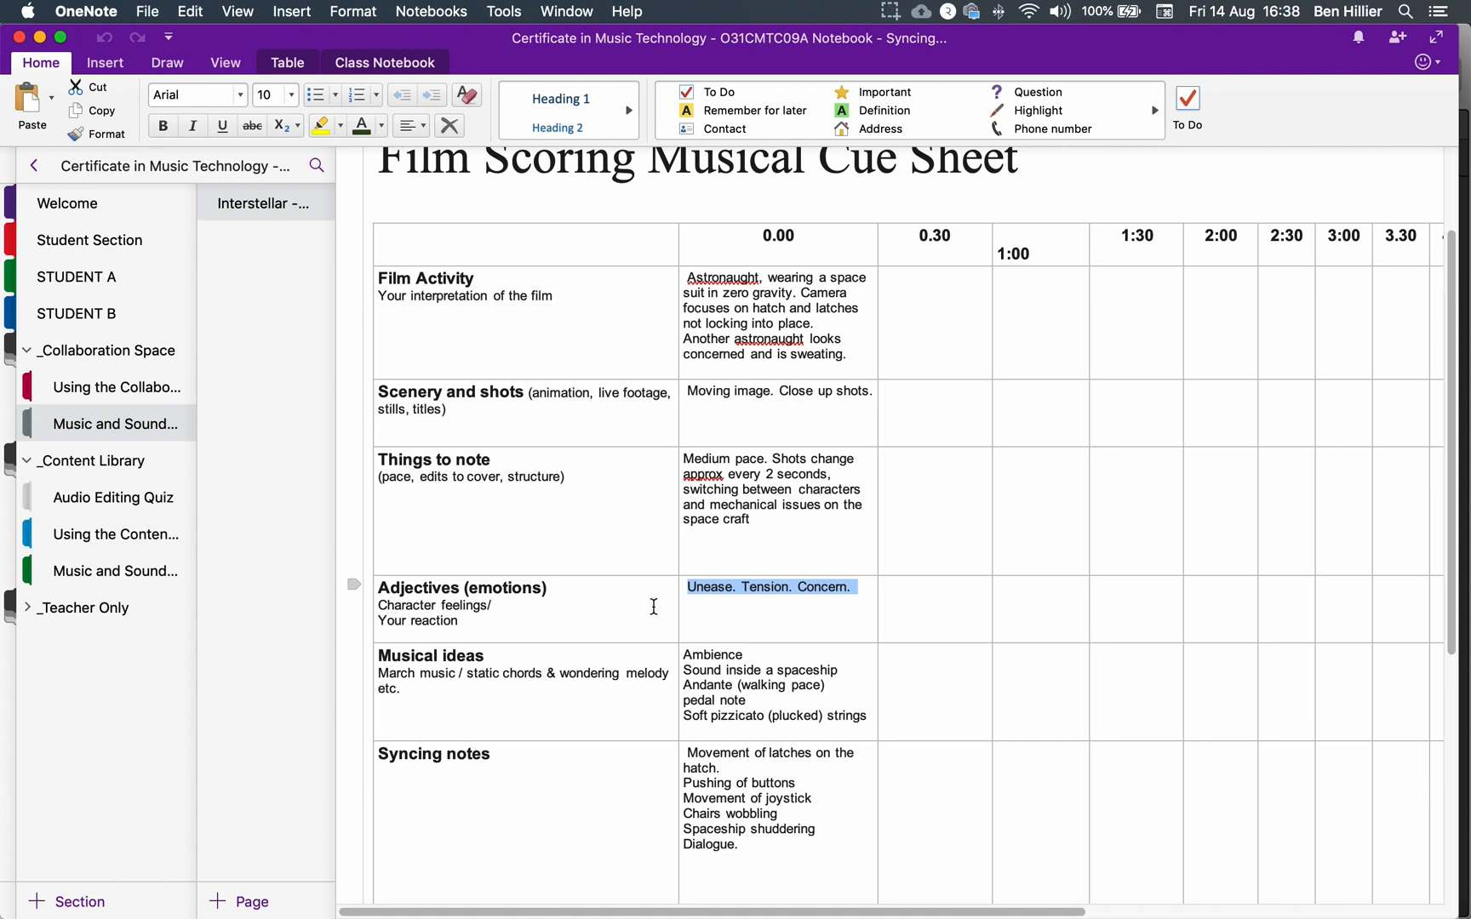
{"action": "left_click", "coordinate": [709, 610]}
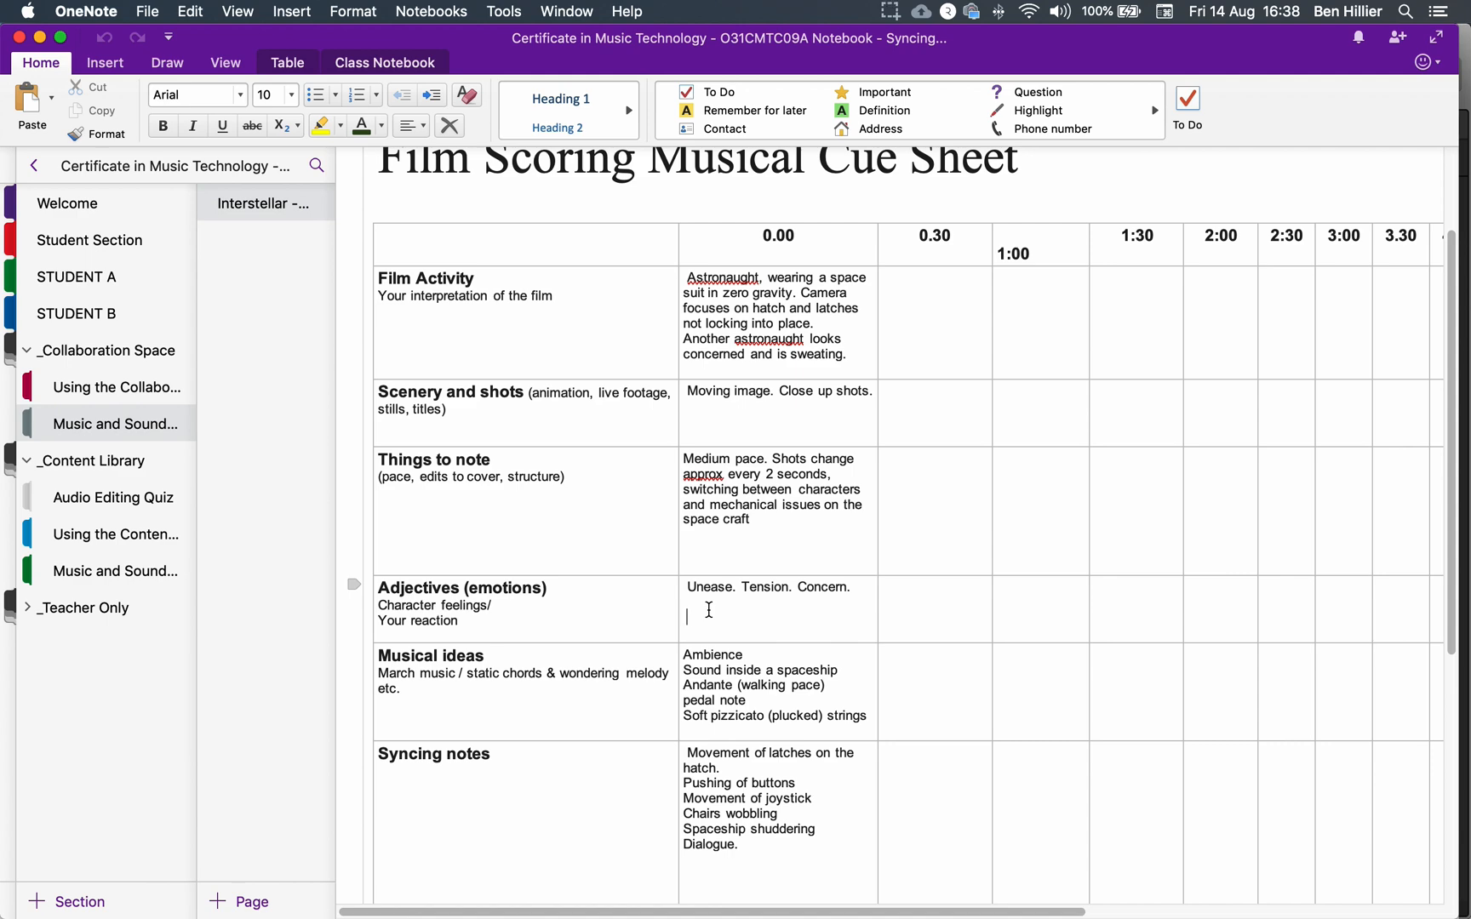
Switch to the FILM MUSIC sticky note and point out the Minor key line under BUILDING TENSION
{"action": "key", "text": "ctrl+Up"}
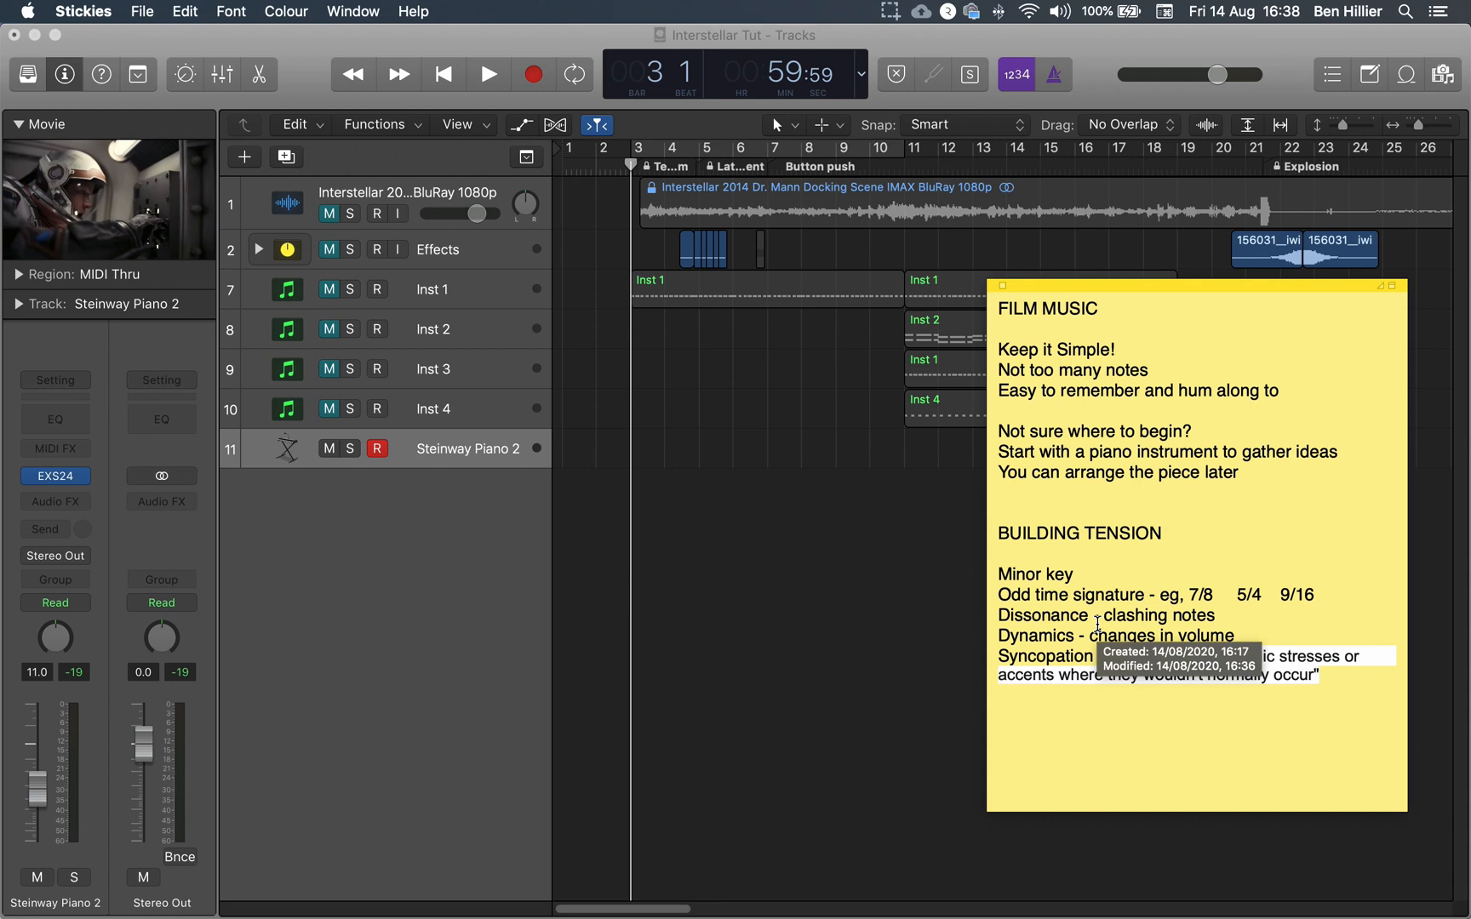
{"action": "double_click", "coordinate": [1098, 581]}
{"action": "left_click", "coordinate": [1090, 581]}
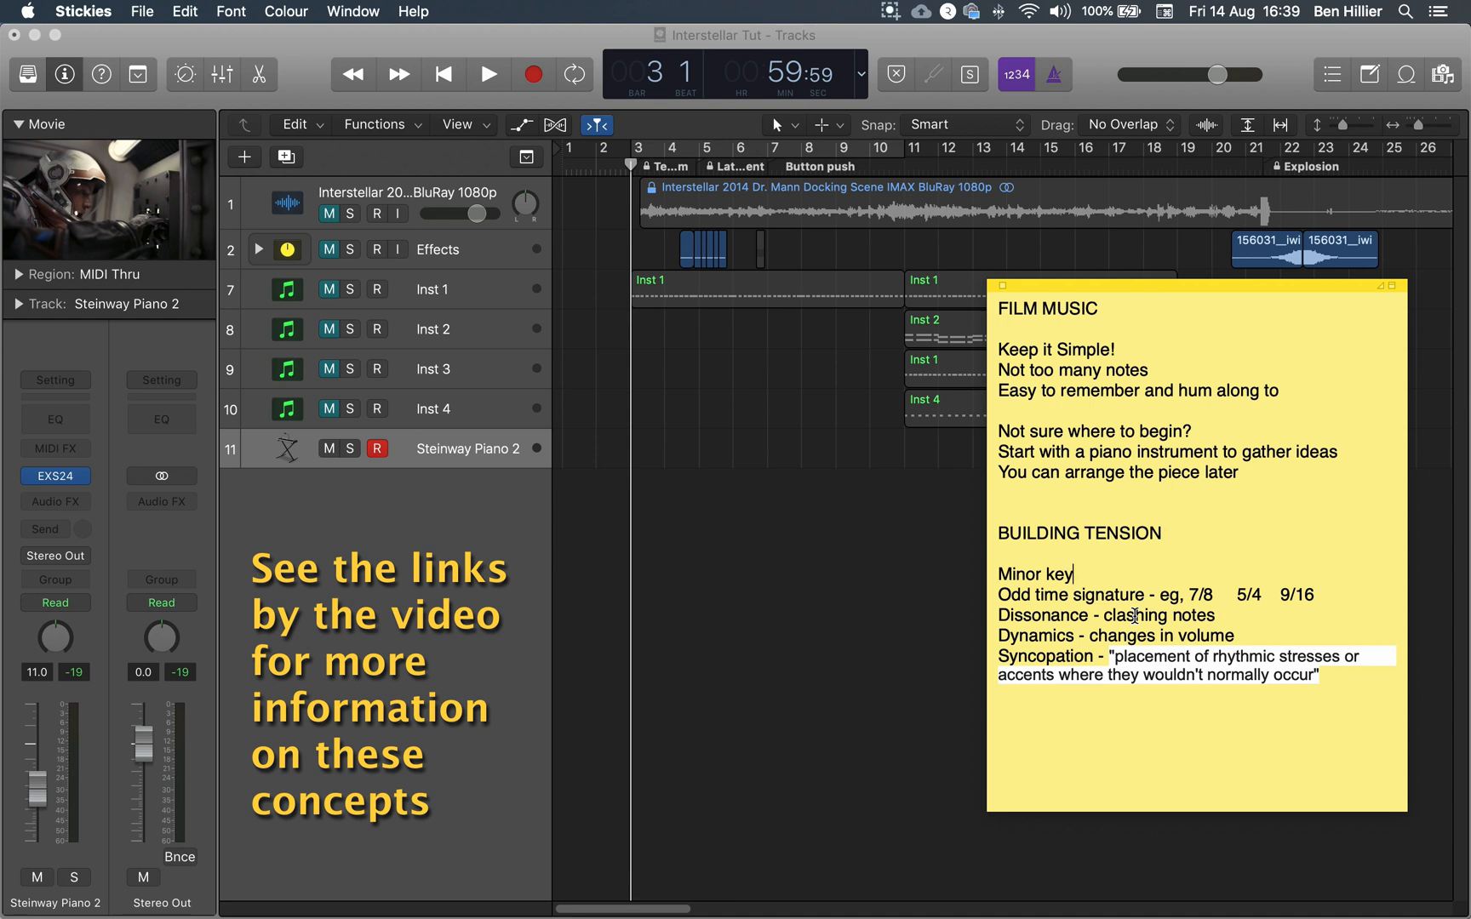
Return to Logic Pro X, show the global tracks, and enlarge the Signature track
{"action": "left_click", "coordinate": [449, 439]}
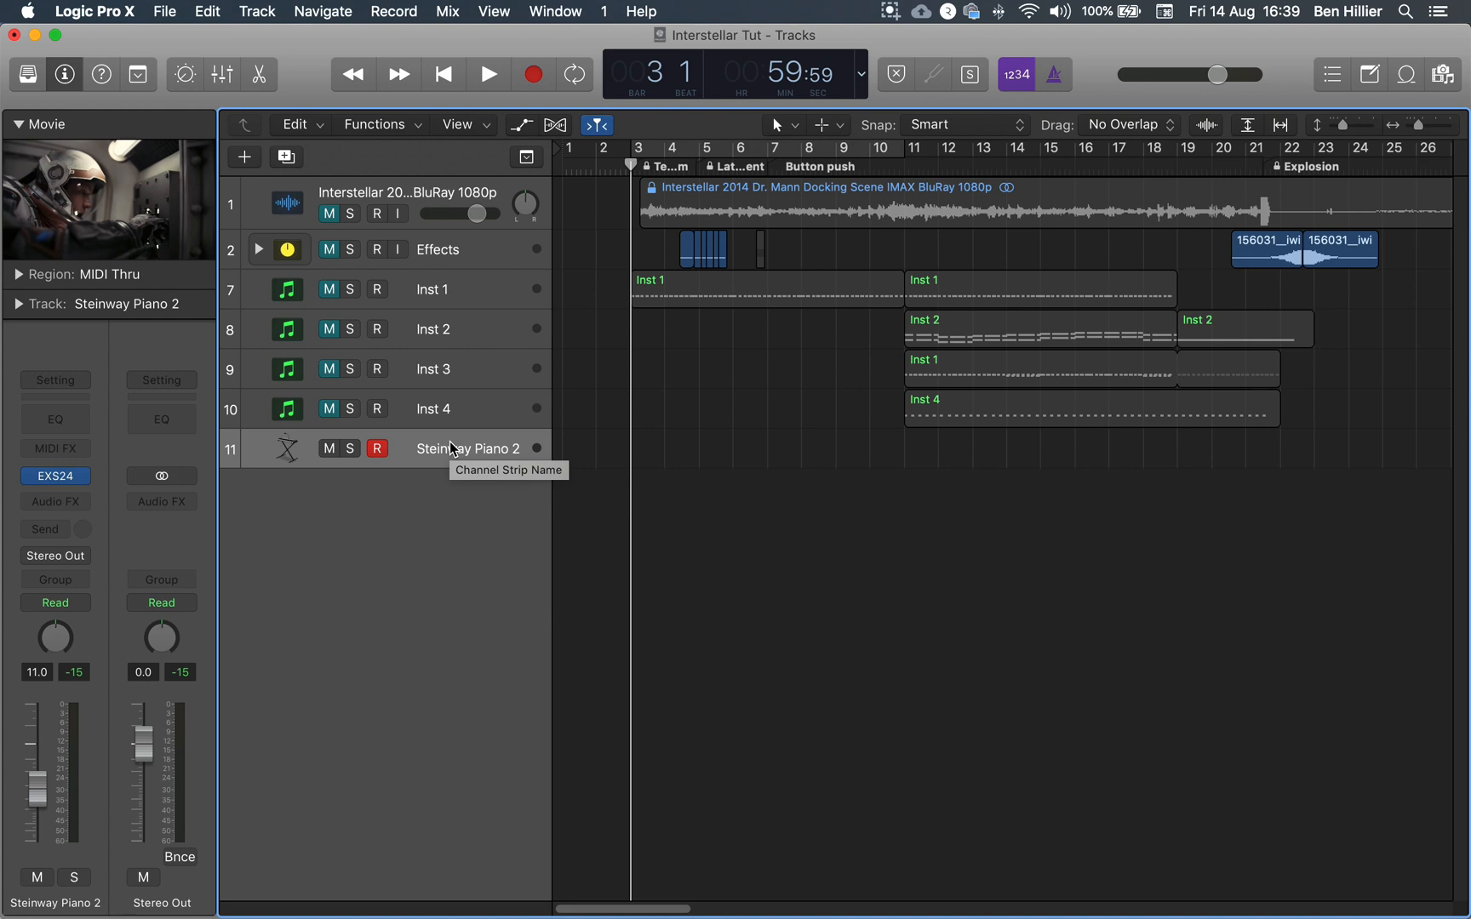
{"action": "left_click", "coordinate": [530, 160]}
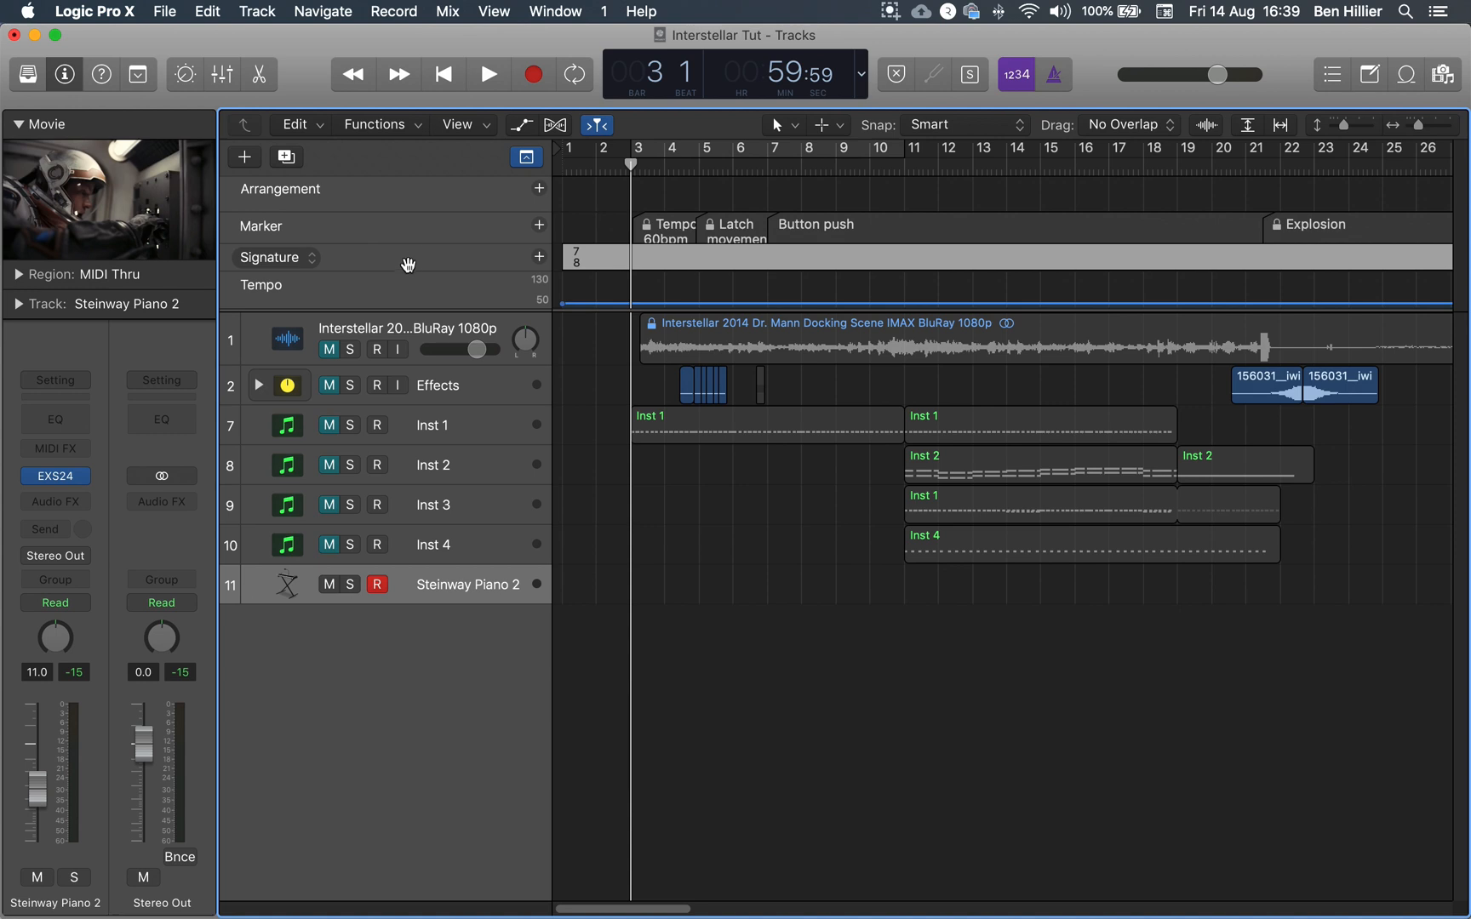
{"action": "left_click_drag", "start_coordinate": [407, 276], "coordinate": [407, 470]}
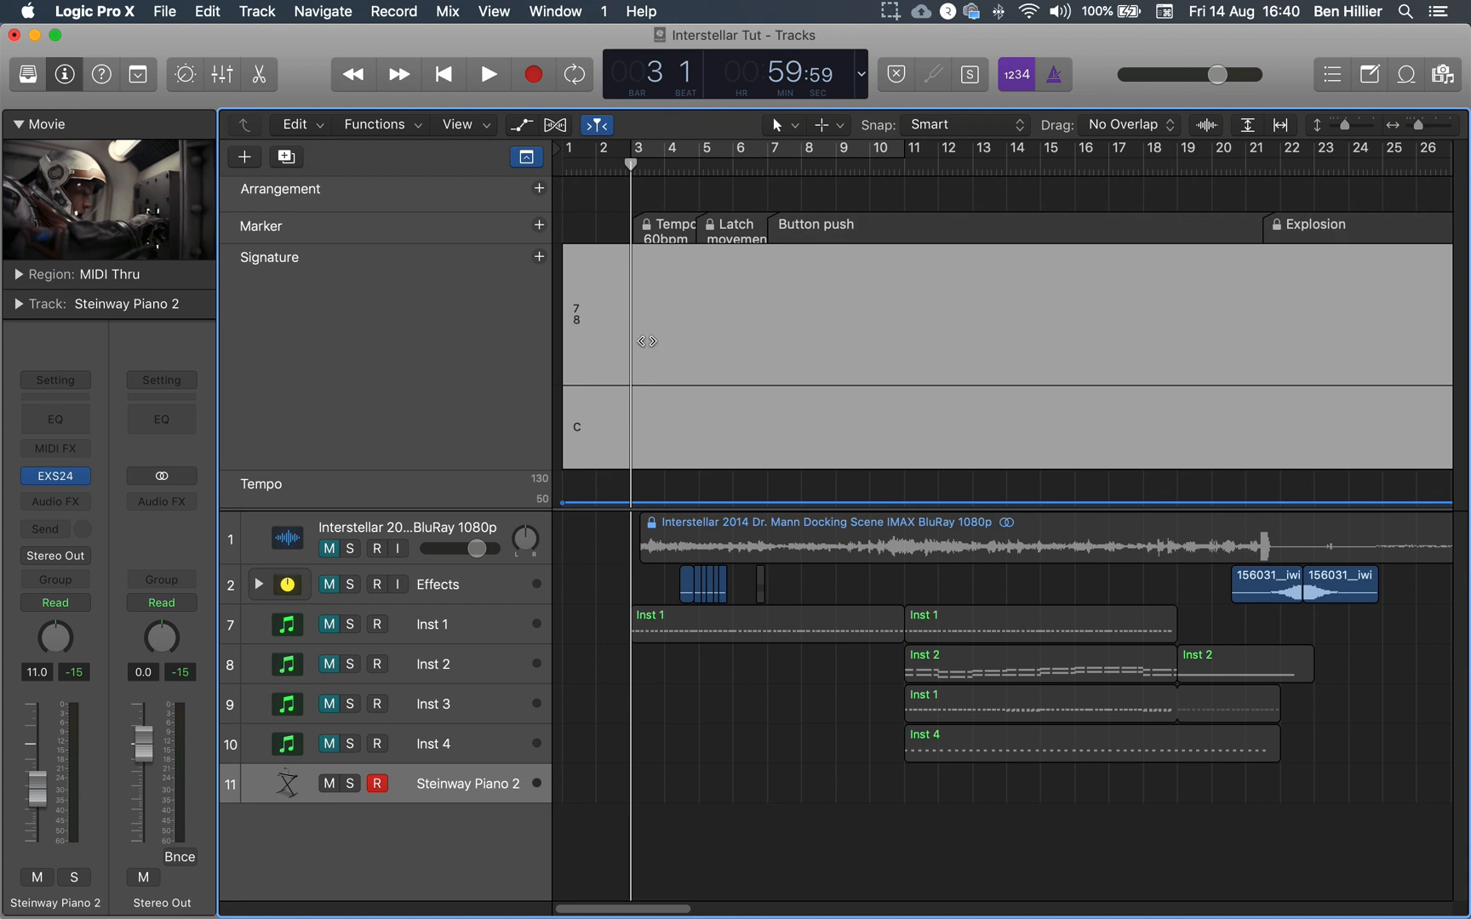
Open the project's time signature settings, inspect the beat count and note value options, and keep the signature at 7/8
{"action": "double_click", "coordinate": [578, 315]}
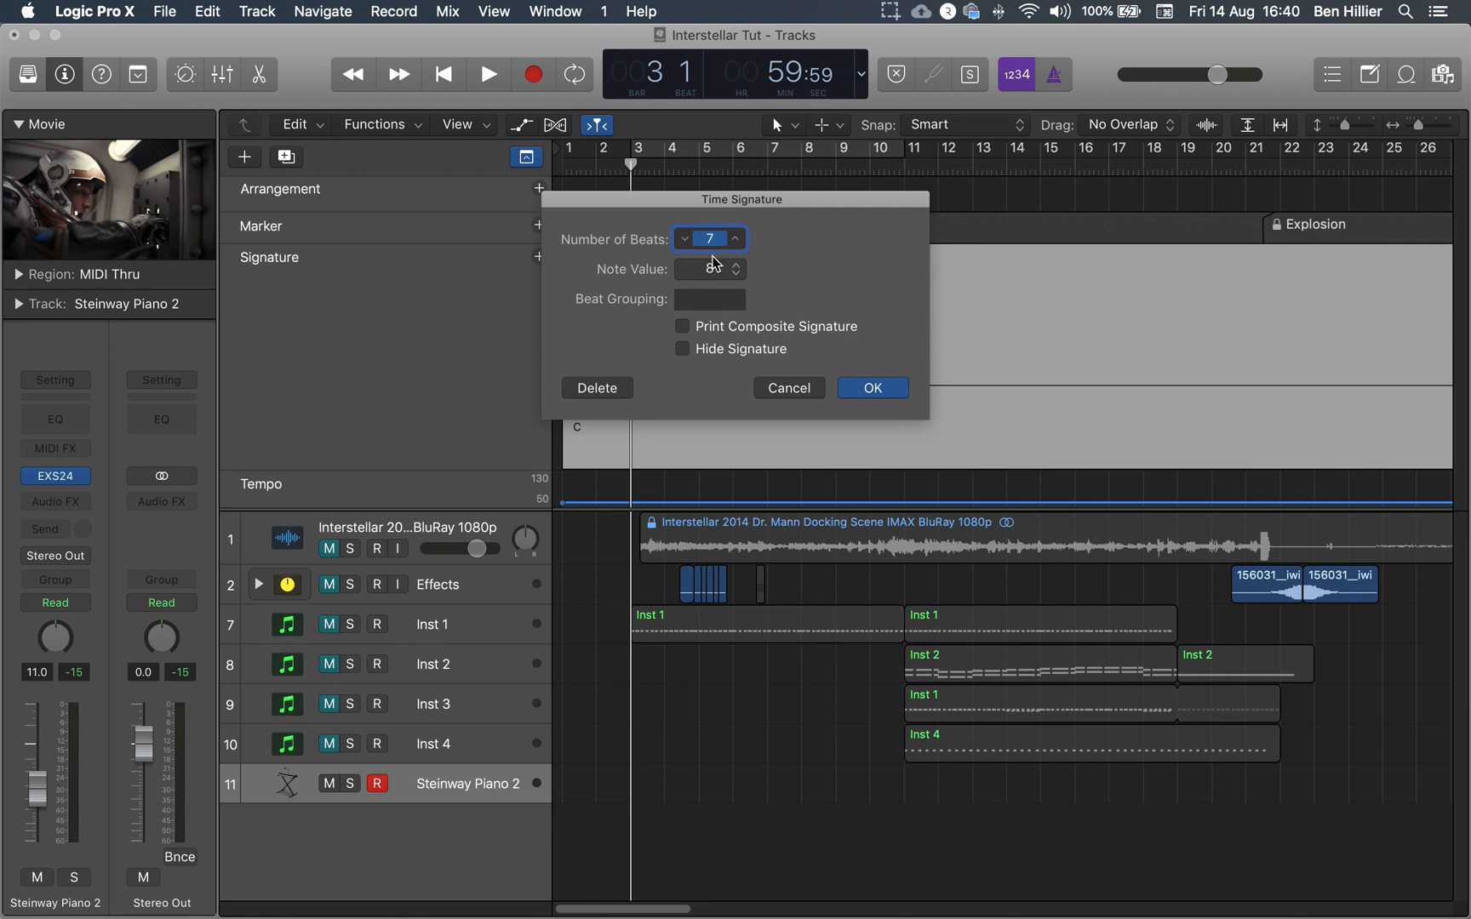
{"action": "left_click", "coordinate": [735, 239]}
{"action": "left_click", "coordinate": [685, 241]}
{"action": "left_click", "coordinate": [737, 278]}
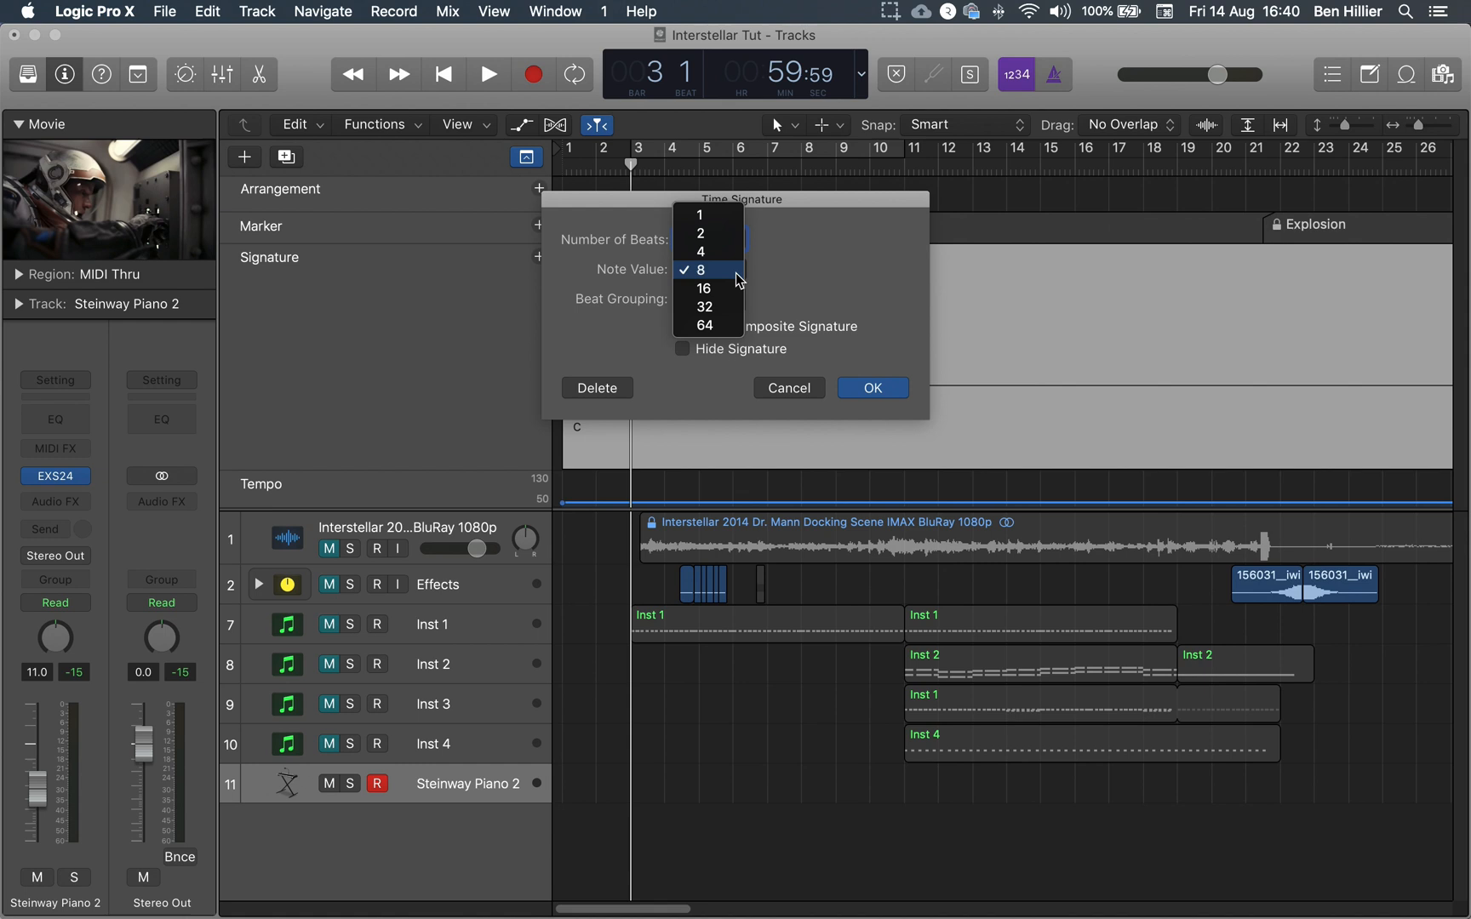
{"action": "left_click", "coordinate": [786, 254]}
{"action": "left_click", "coordinate": [885, 393]}
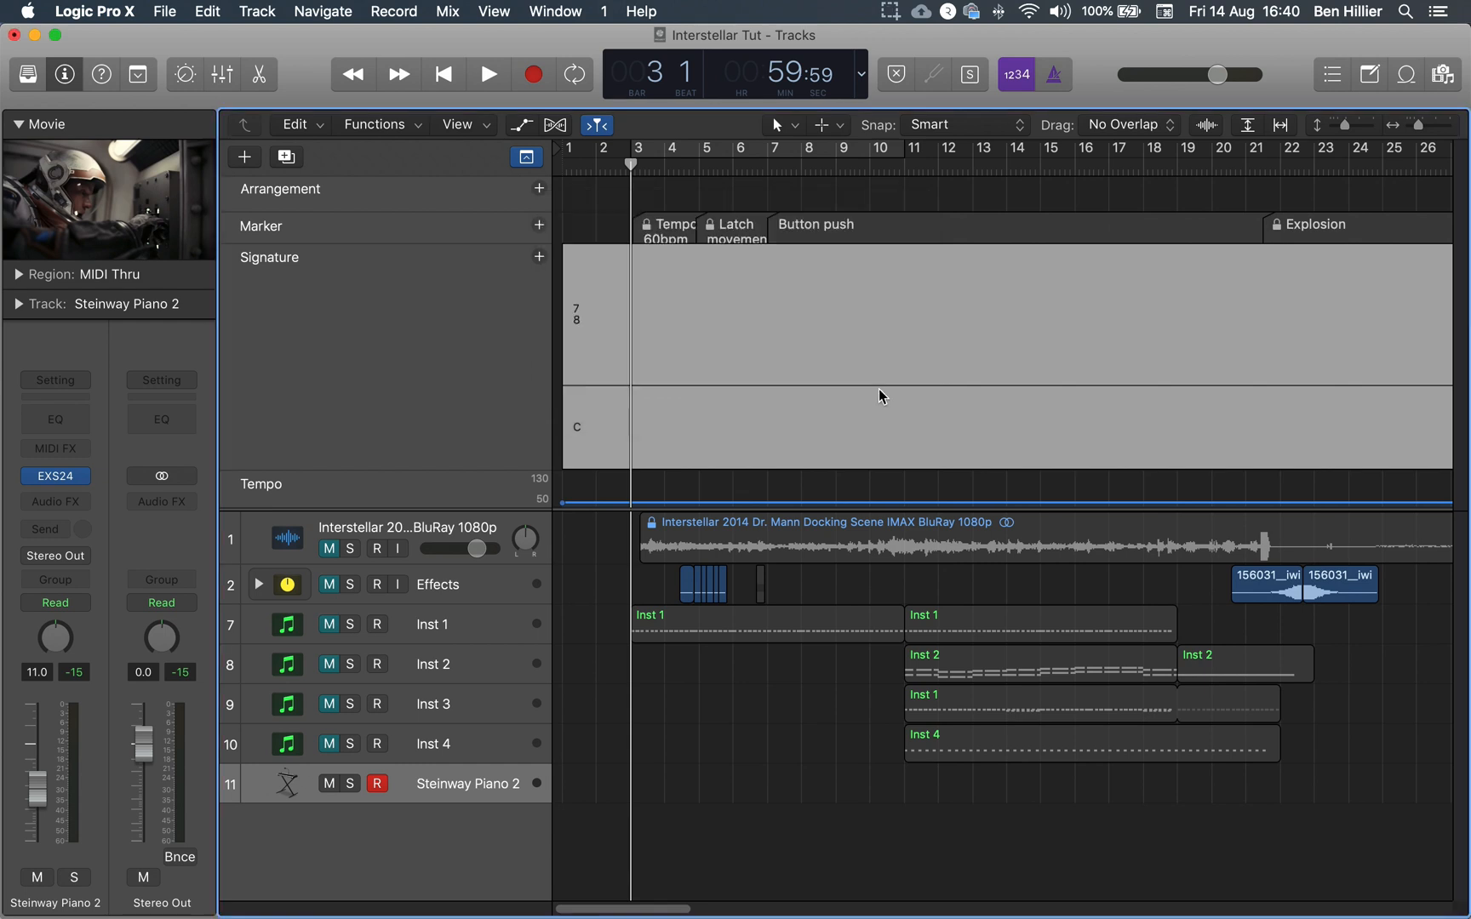
Shrink the Signature track back down and hide the global tracks
{"action": "left_click_drag", "start_coordinate": [447, 469], "coordinate": [444, 316]}
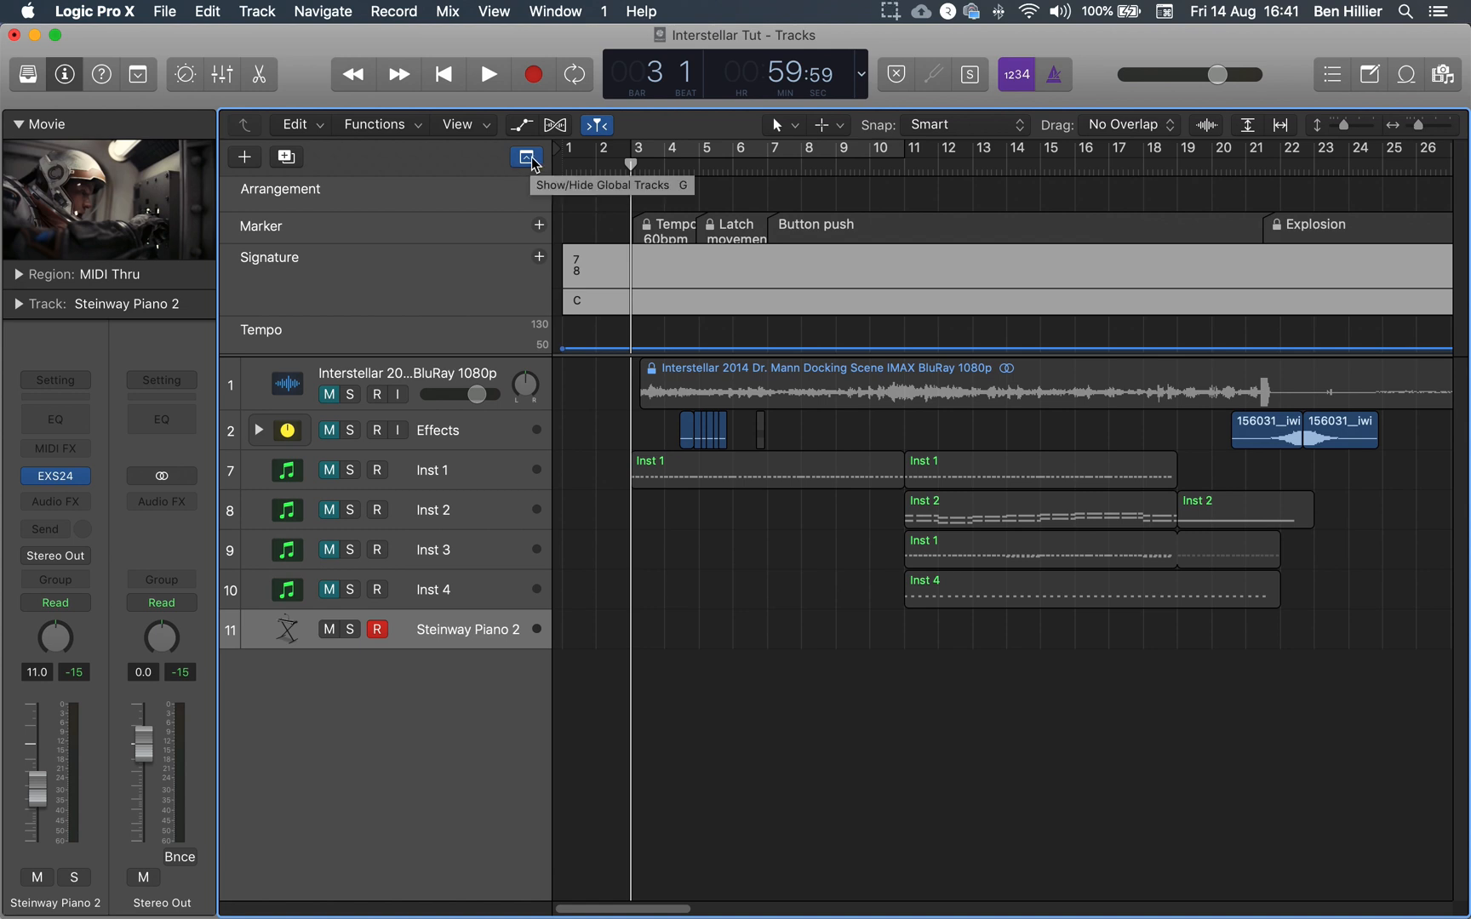
{"action": "left_click", "coordinate": [531, 160]}
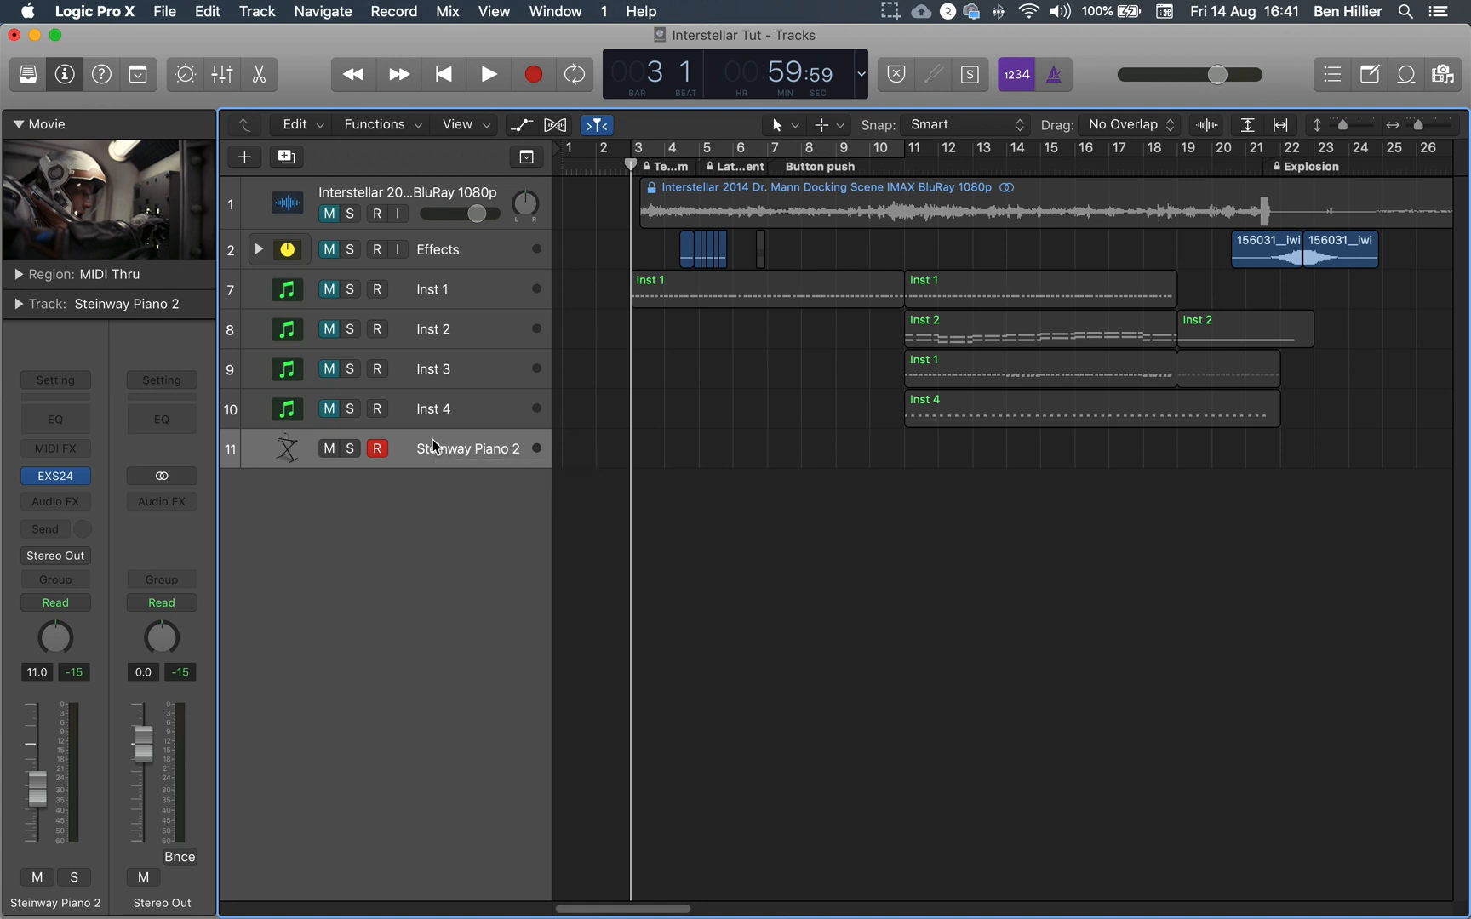
Create one new software instrument track using the EXS24 (Sampler) with output 1 + 2
{"action": "left_click", "coordinate": [252, 160]}
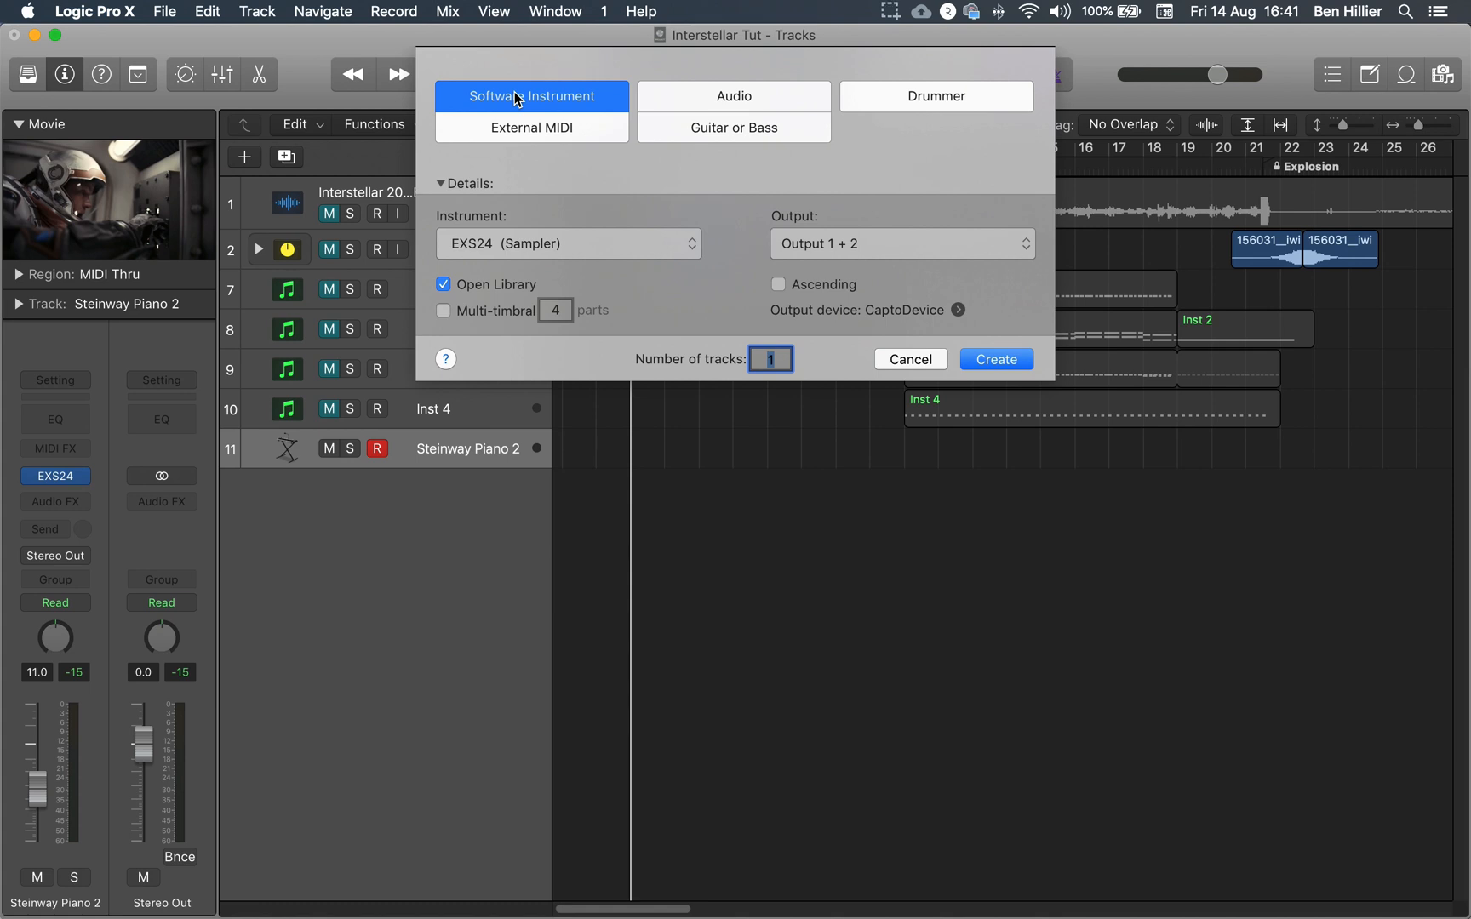
{"action": "left_click", "coordinate": [581, 246]}
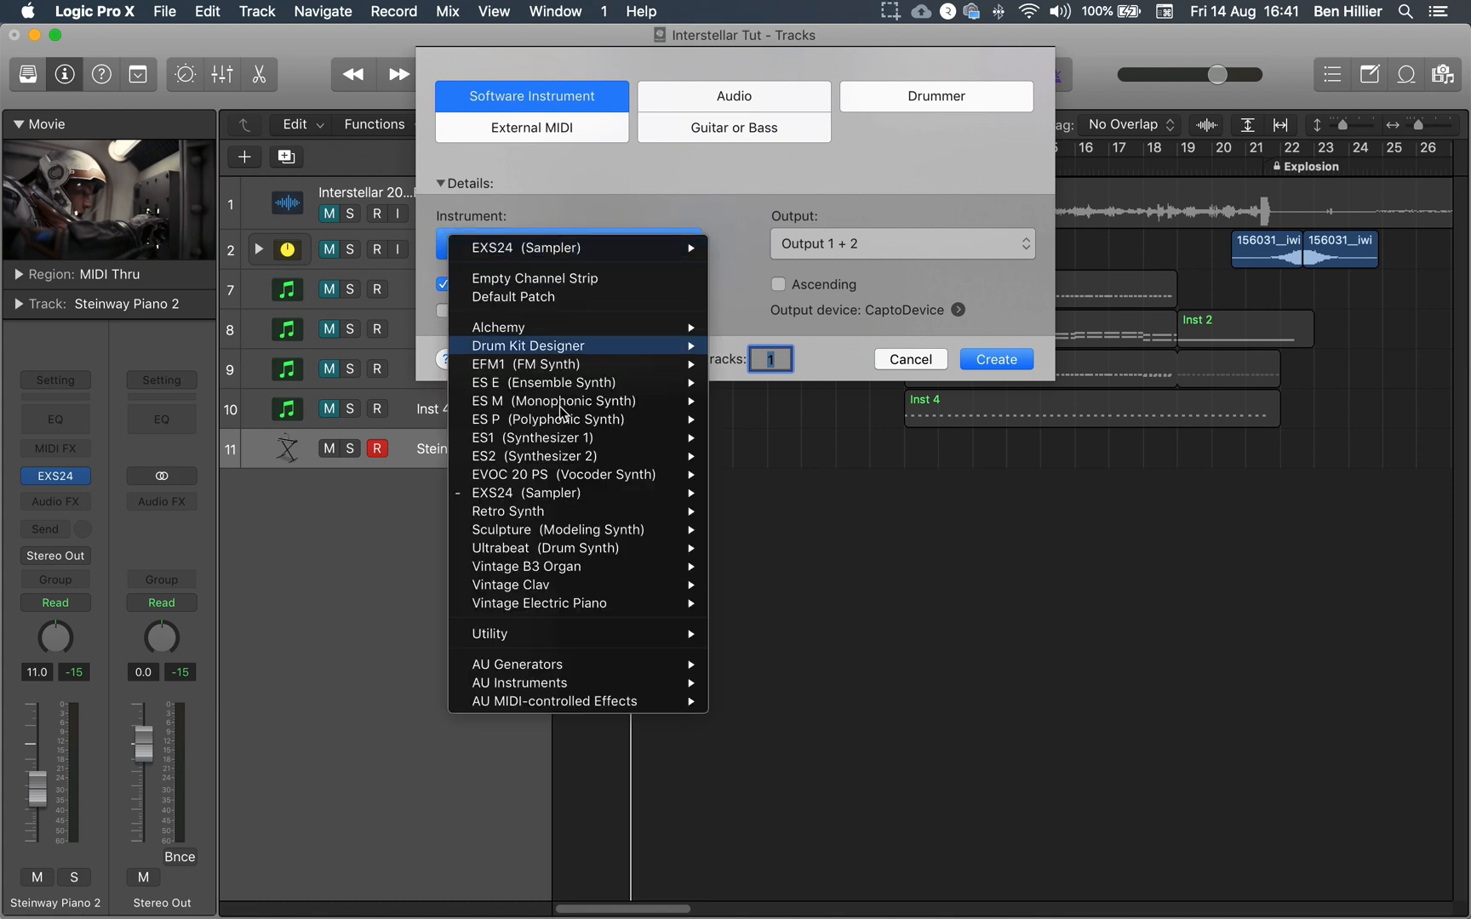
{"action": "mouse_move", "coordinate": [526, 498]}
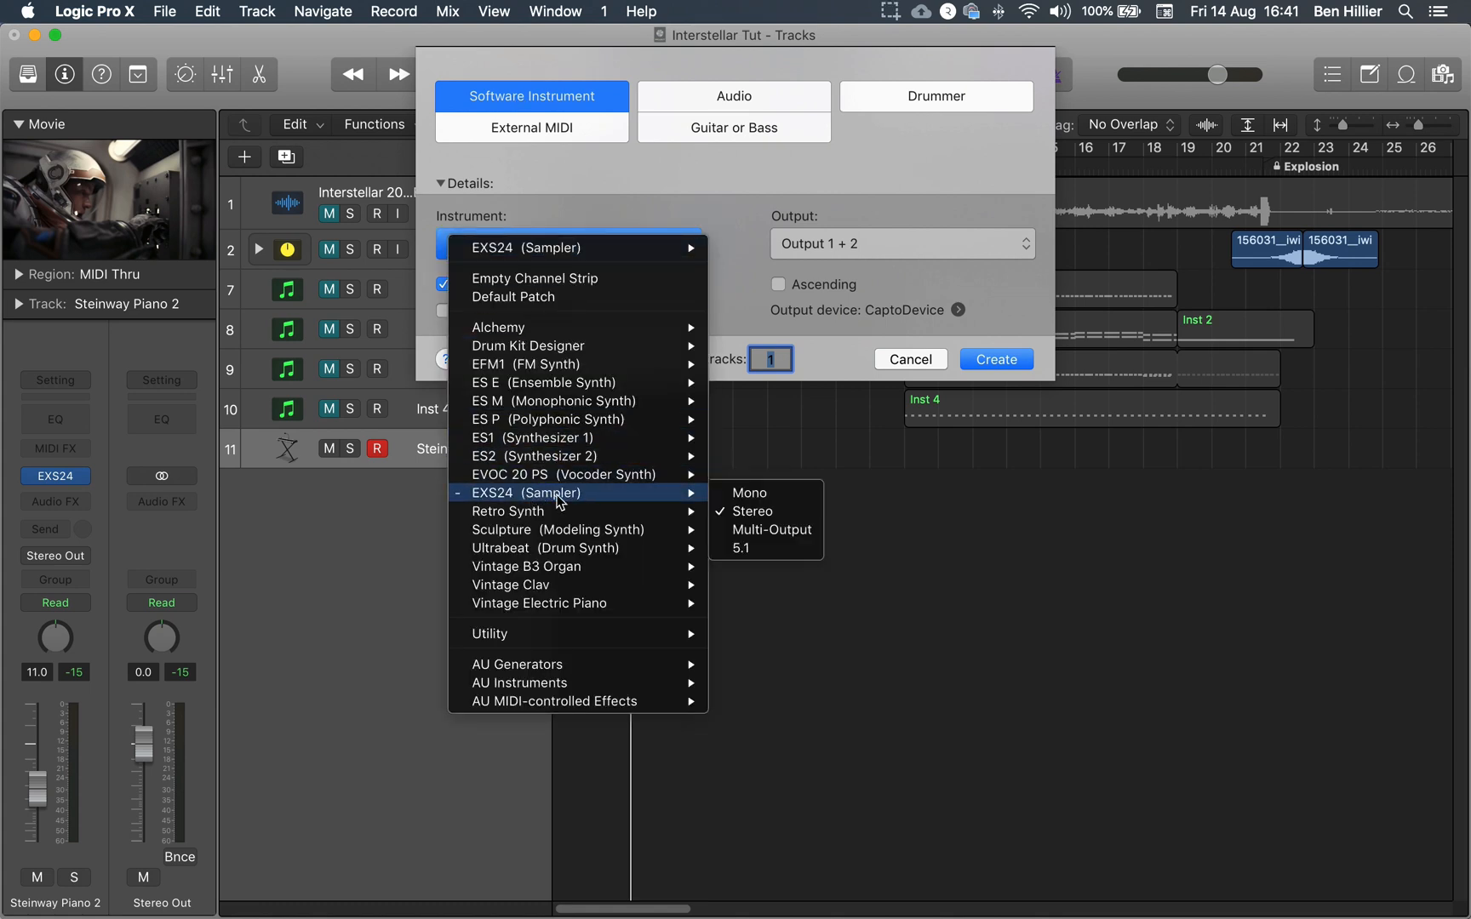
{"action": "left_click", "coordinate": [873, 335]}
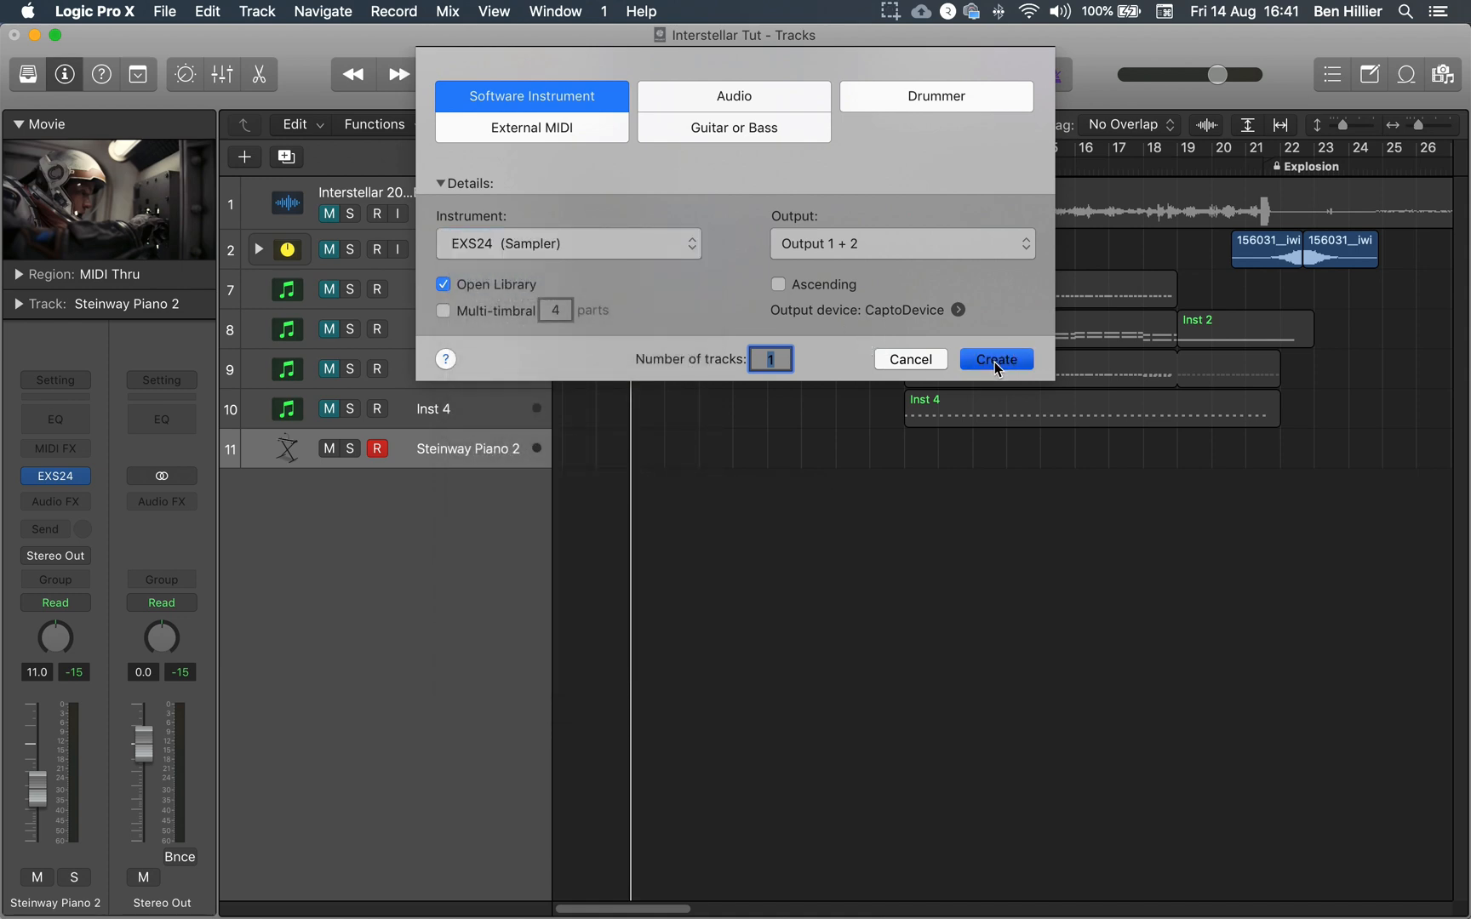
{"action": "left_click", "coordinate": [994, 360]}
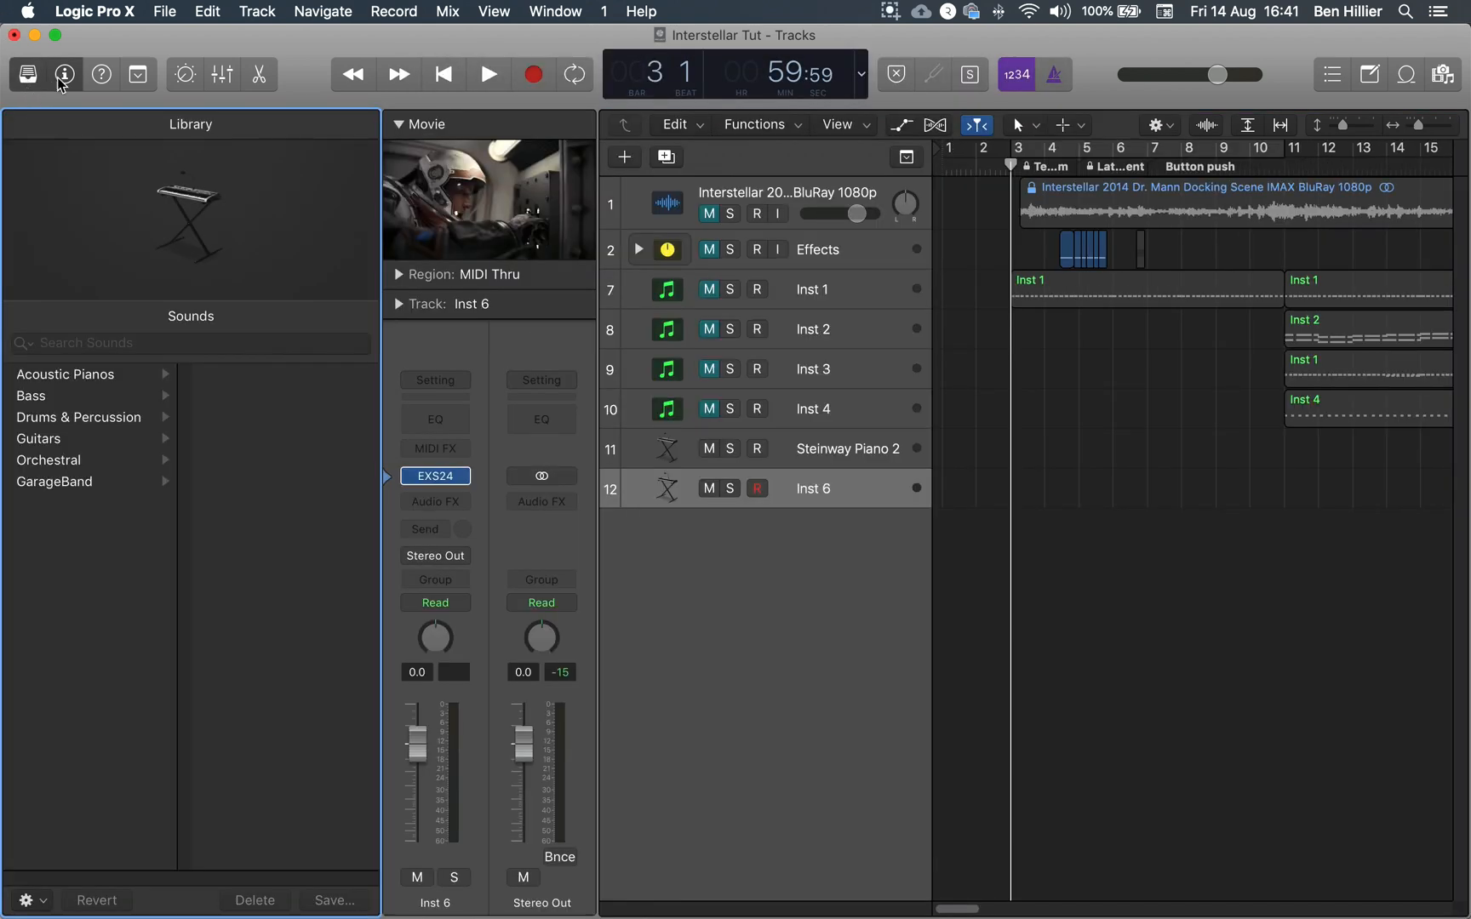
Load the Steinway Piano 2 sound from Acoustic Pianos onto the new track and close the Library
{"action": "left_click", "coordinate": [23, 74]}
{"action": "left_click", "coordinate": [23, 74]}
{"action": "left_click", "coordinate": [87, 384]}
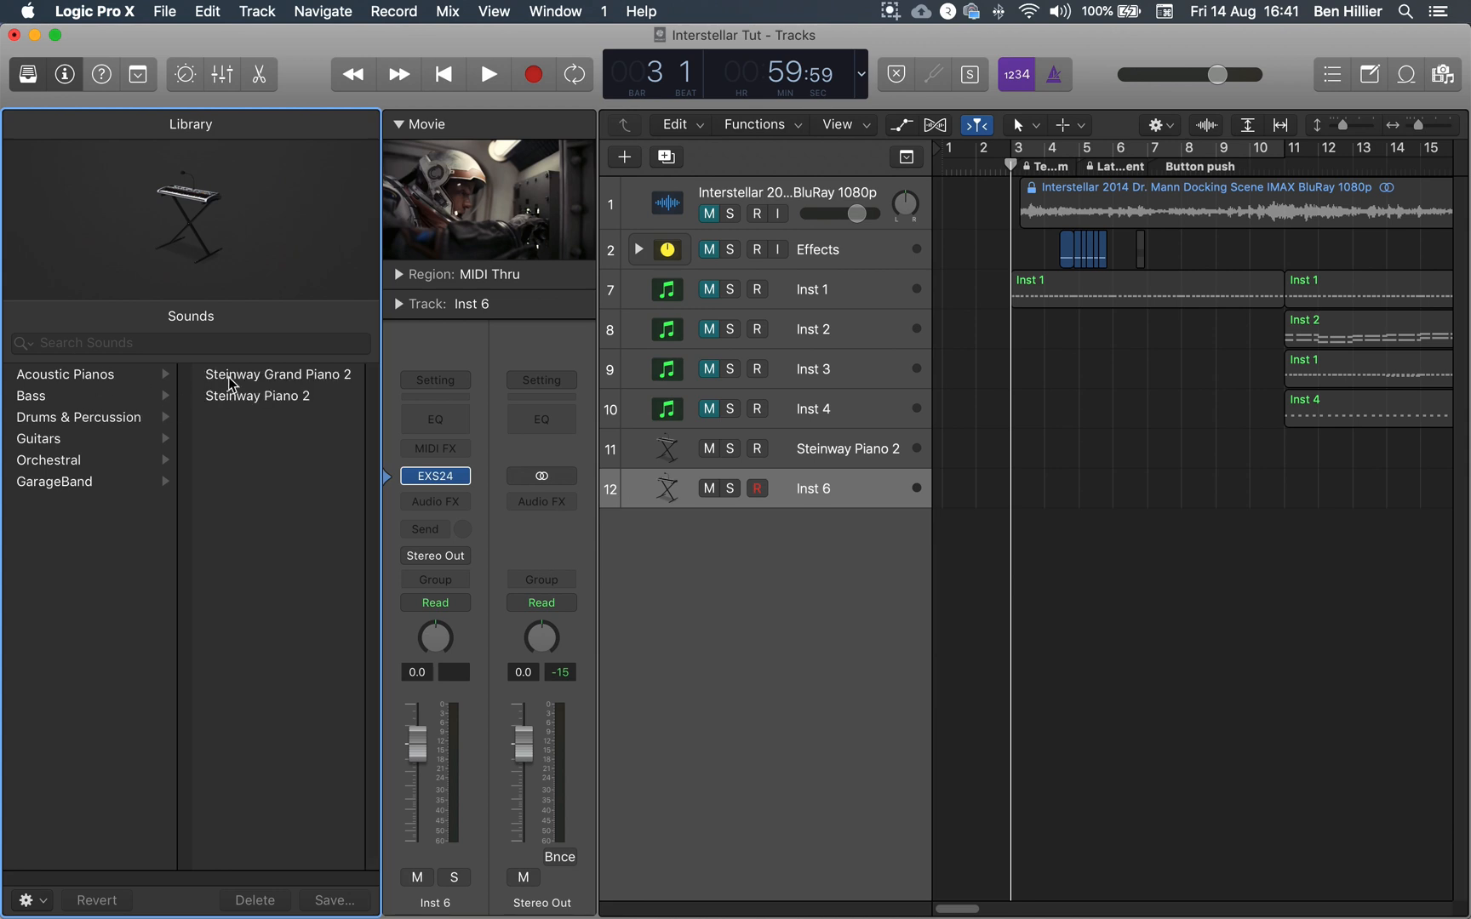
{"action": "left_click", "coordinate": [230, 402]}
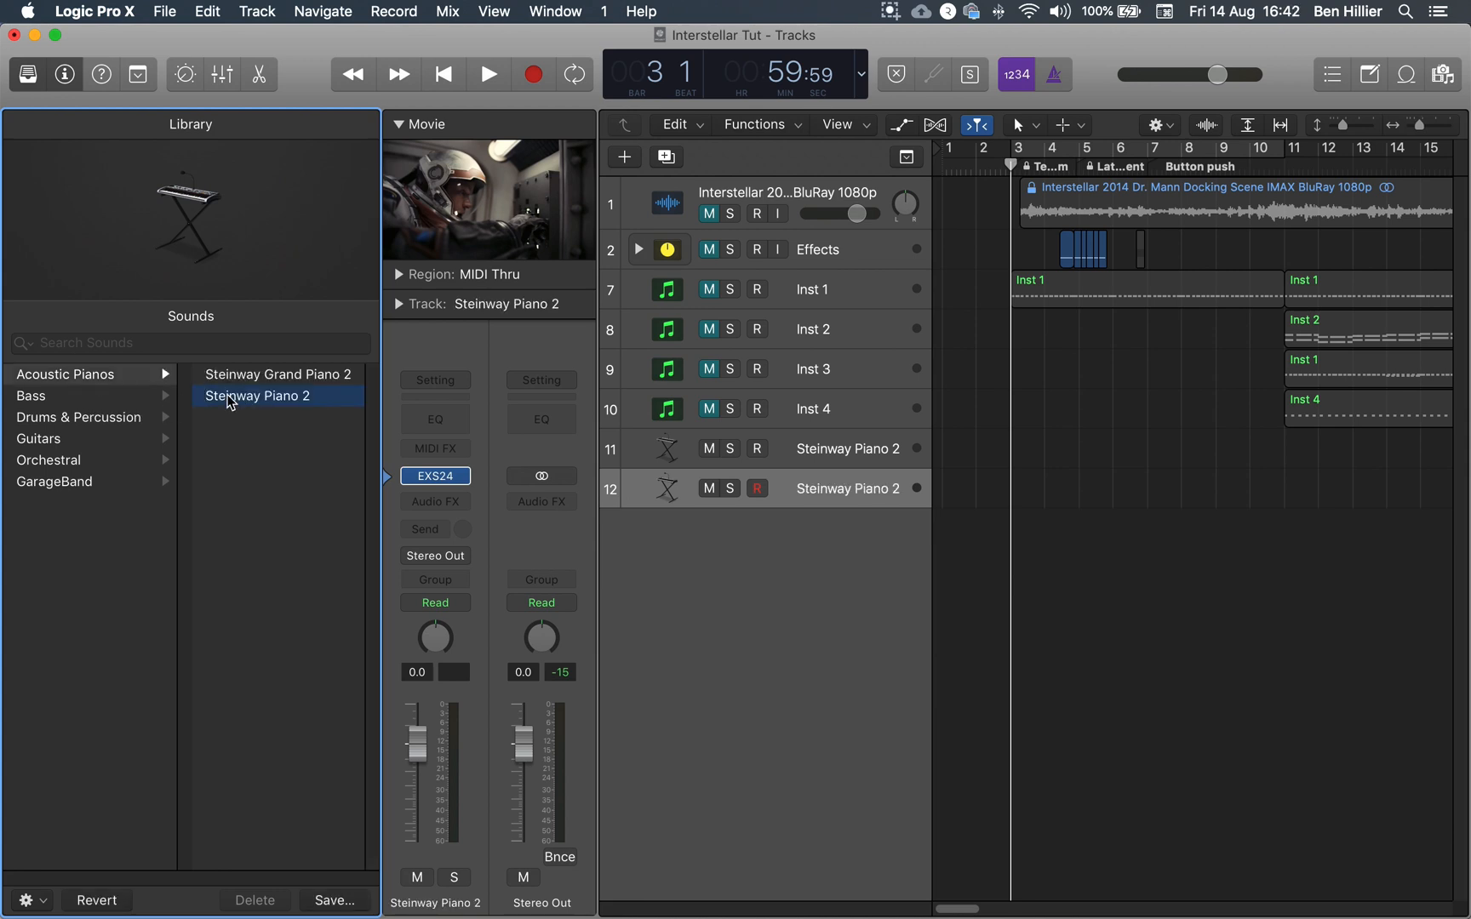
{"action": "left_click", "coordinate": [28, 76]}
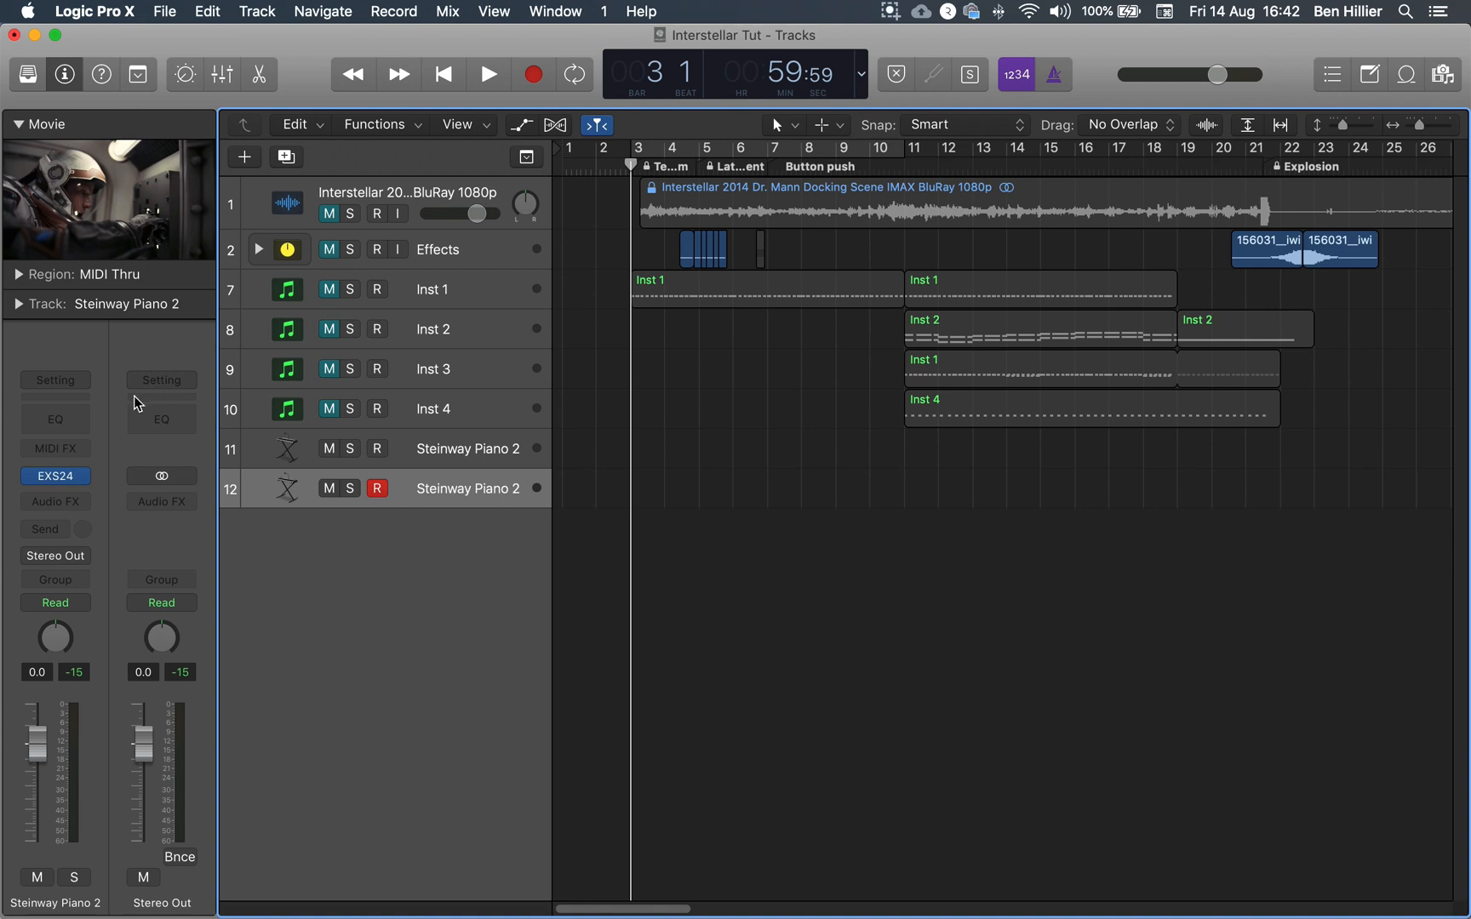
Add a Space Designer reverb as an audio effect on the new Steinway Piano 2 track
{"action": "left_click", "coordinate": [84, 507]}
{"action": "mouse_move", "coordinate": [108, 800]}
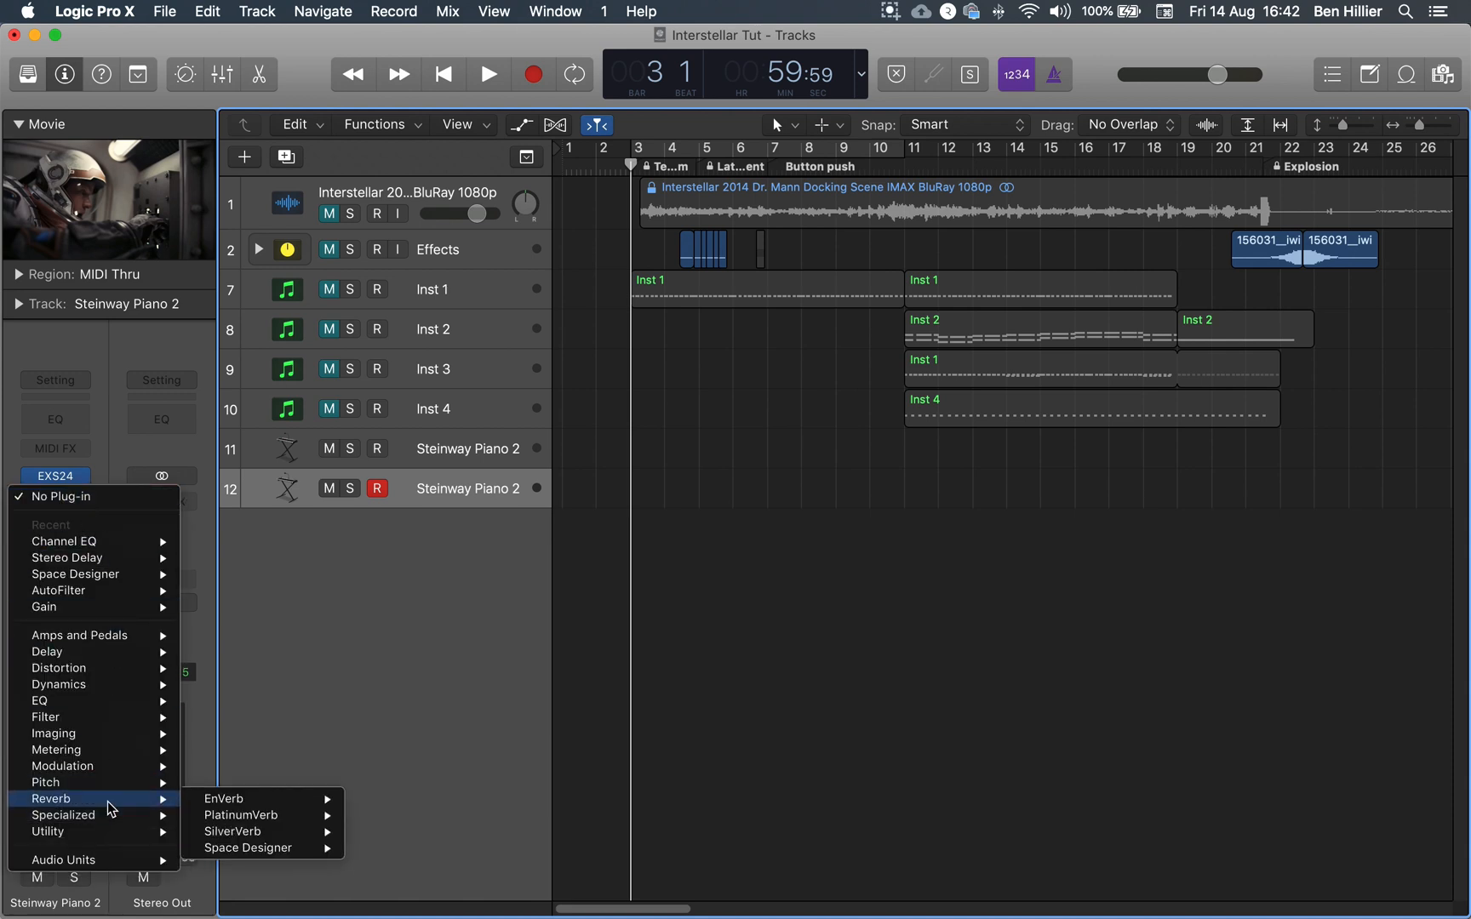
{"action": "mouse_move", "coordinate": [259, 851]}
{"action": "left_click", "coordinate": [393, 846]}
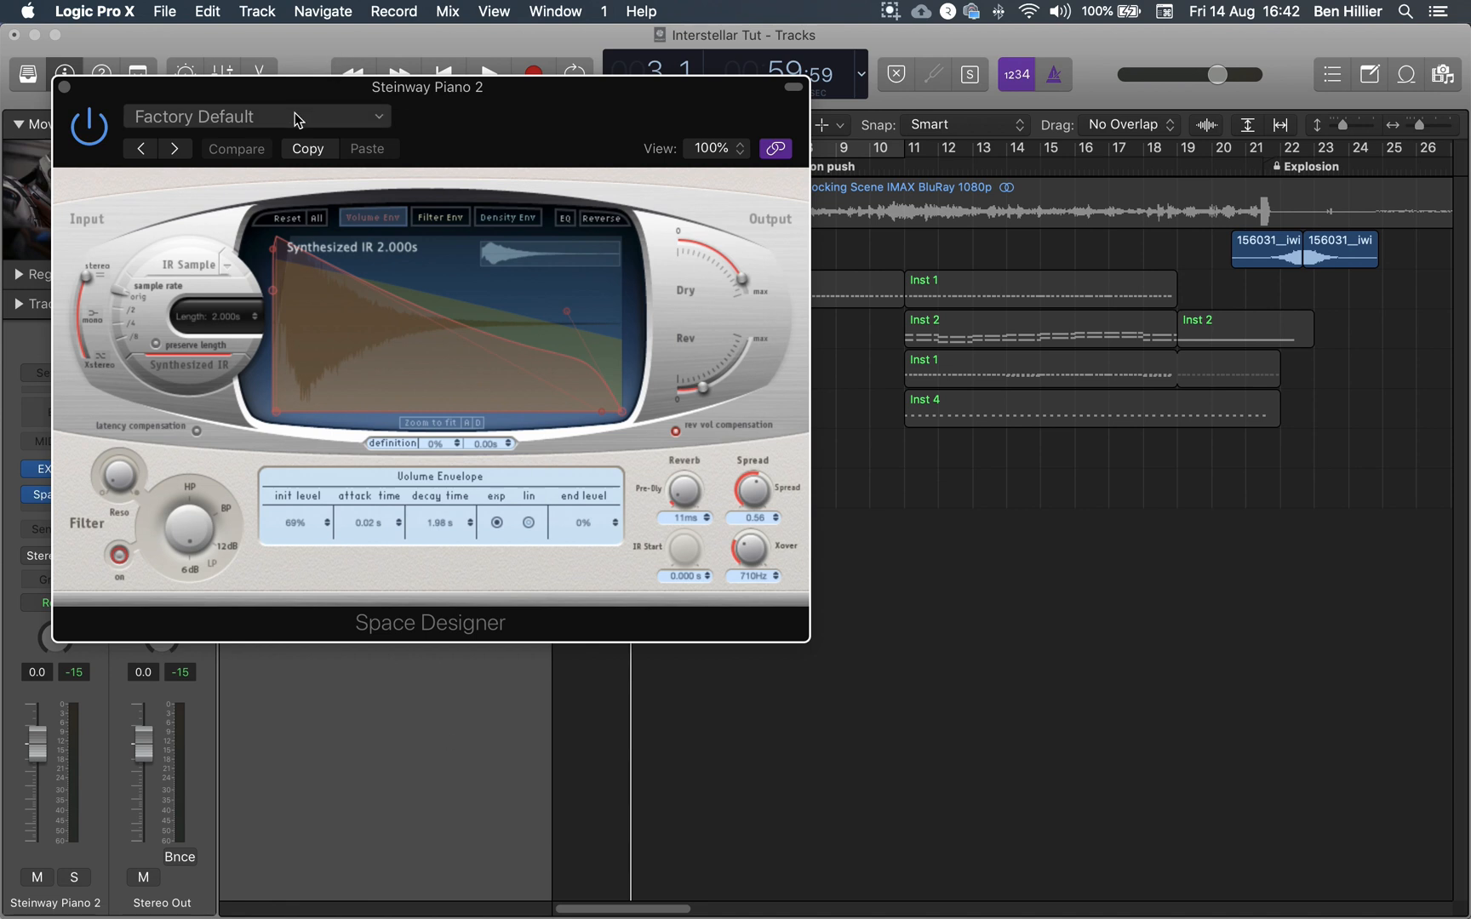
Load the 04.4s Big Plate preset from the large-space plate reverbs in Space Designer and close the plug-in window
{"action": "left_click", "coordinate": [297, 119]}
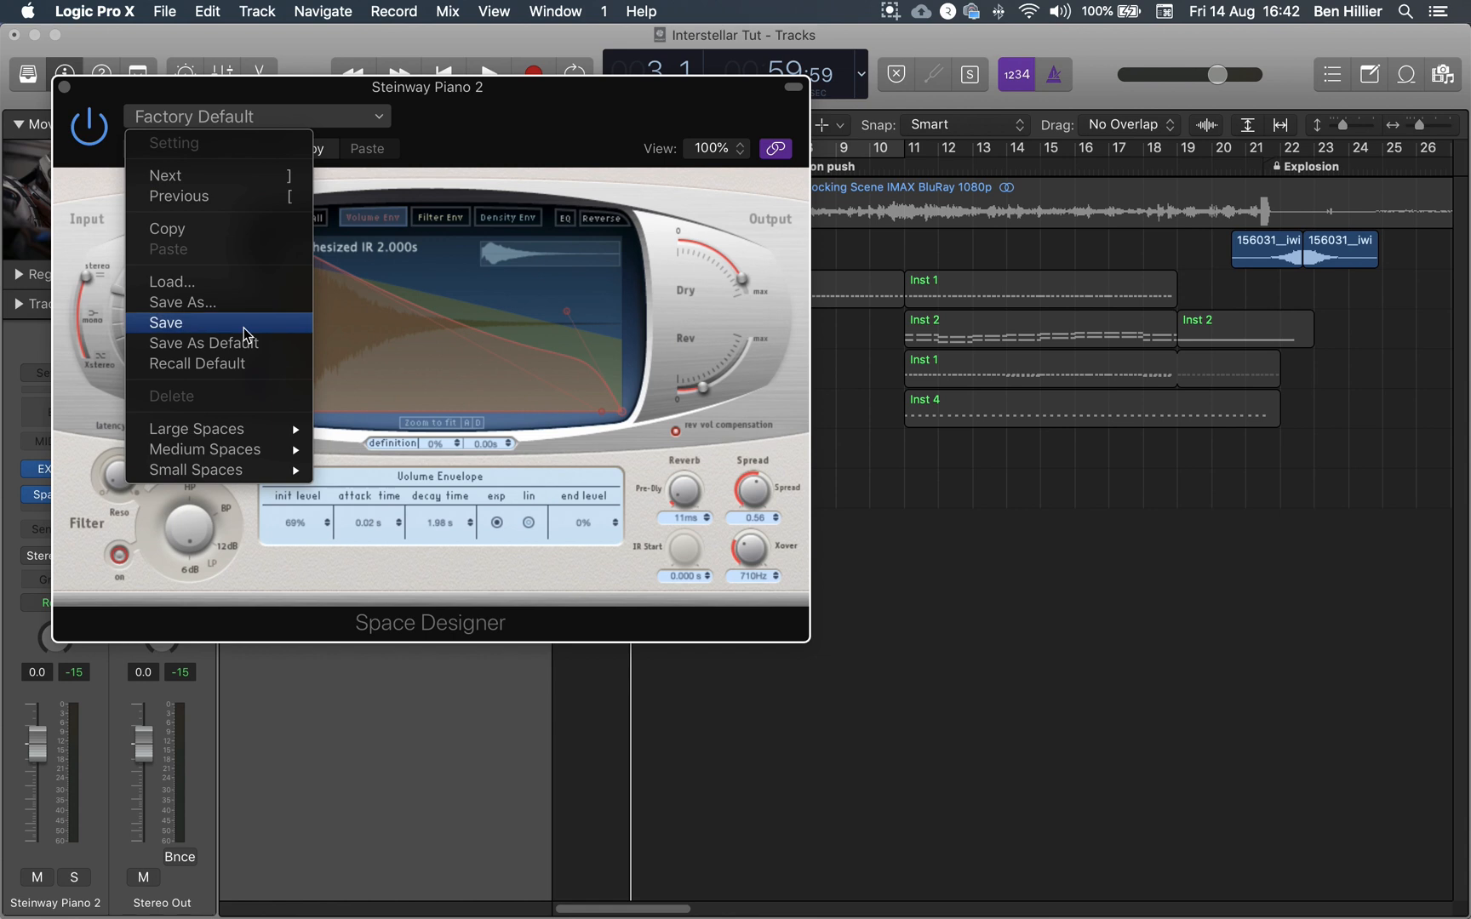
{"action": "mouse_move", "coordinate": [240, 427]}
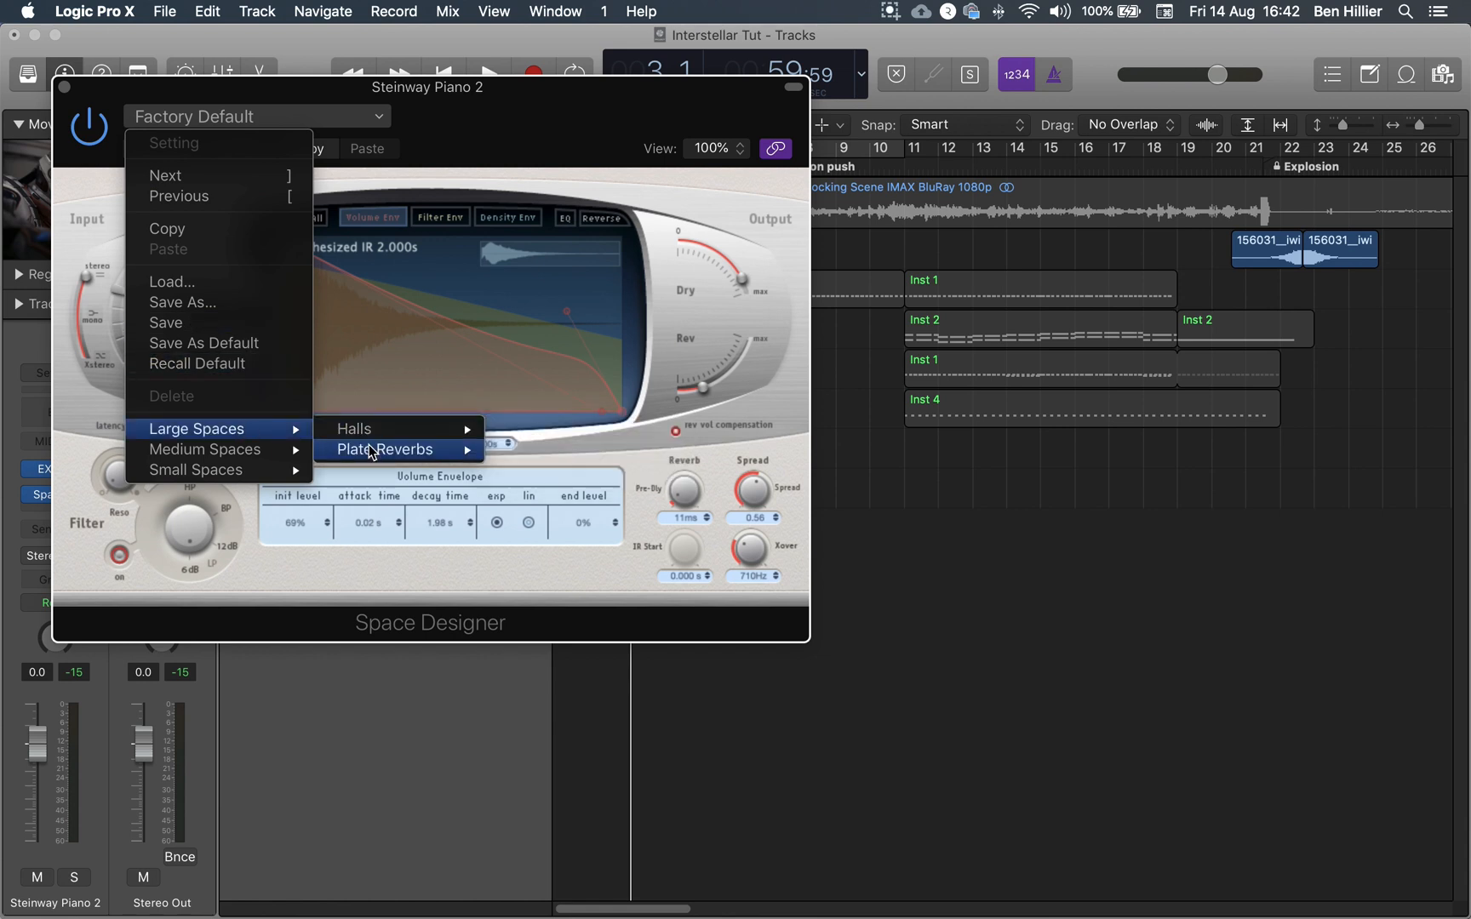
{"action": "mouse_move", "coordinate": [400, 449]}
{"action": "left_click", "coordinate": [583, 470]}
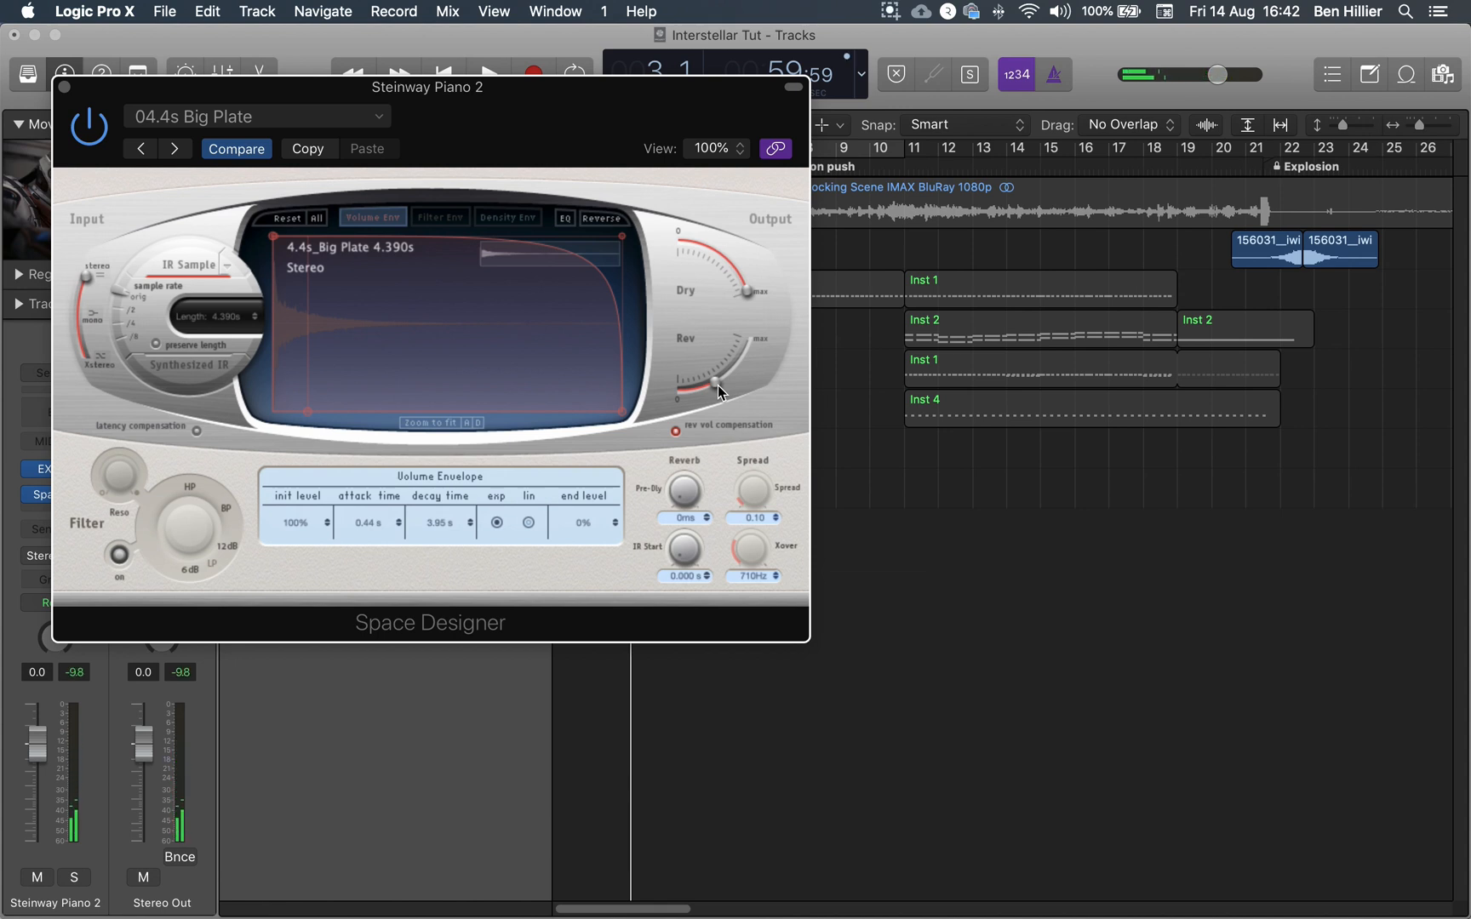
{"action": "left_click", "coordinate": [64, 86]}
Switch to the FILM MUSIC sticky note and highlight in turn the lines on simplicity, few notes, minor key, dissonance and dynamics
{"action": "key", "text": "super+Tab"}
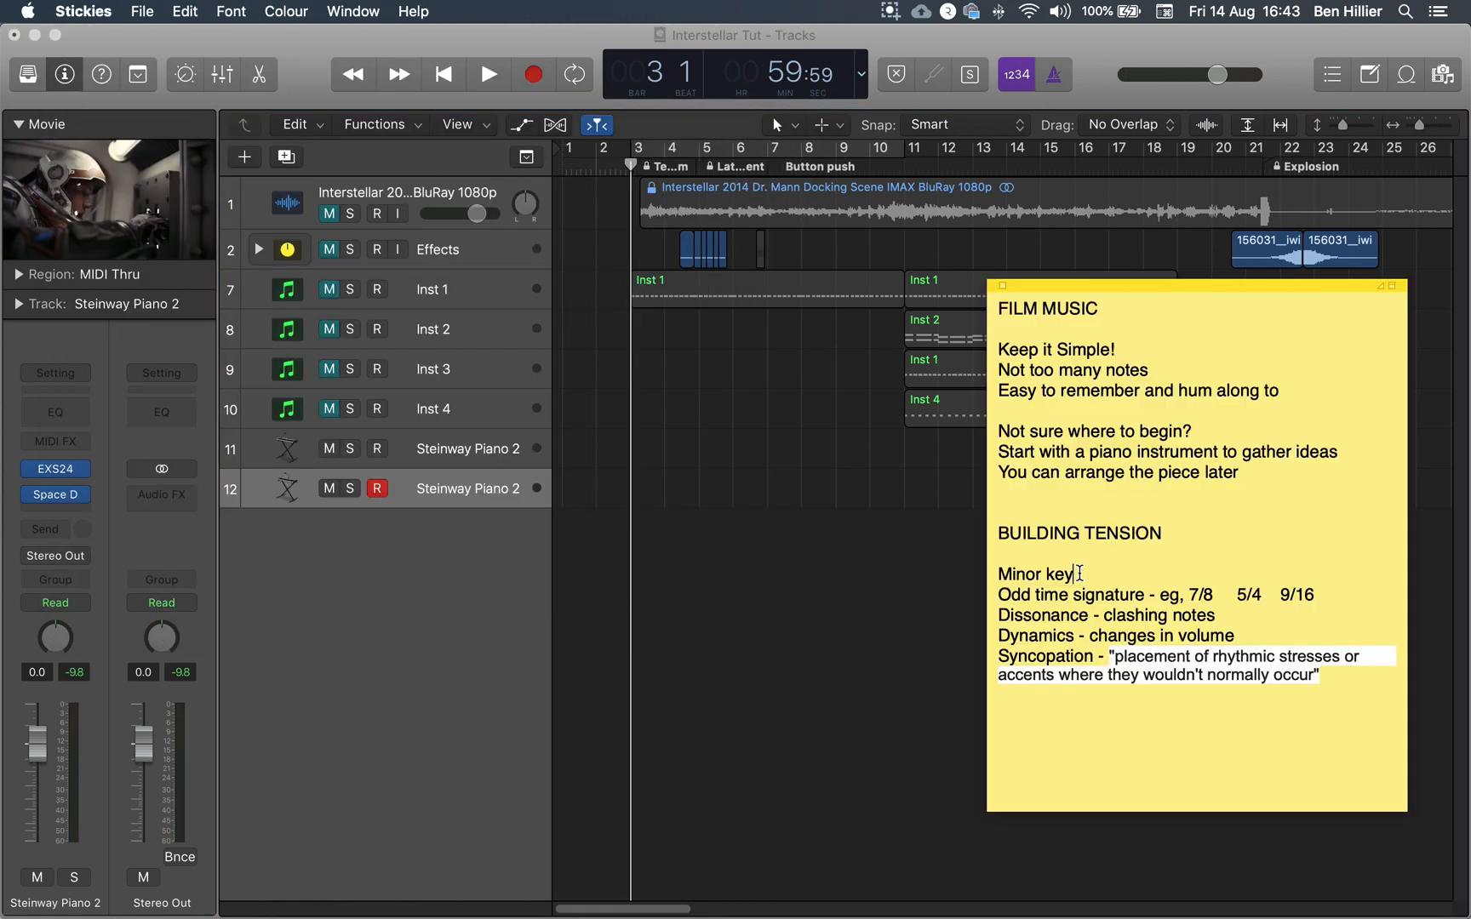
{"action": "key", "text": "super+Tab"}
{"action": "left_click_drag", "start_coordinate": [1117, 349], "coordinate": [995, 348]}
{"action": "left_click_drag", "start_coordinate": [1151, 370], "coordinate": [998, 369]}
{"action": "left_click_drag", "start_coordinate": [1076, 575], "coordinate": [1003, 575]}
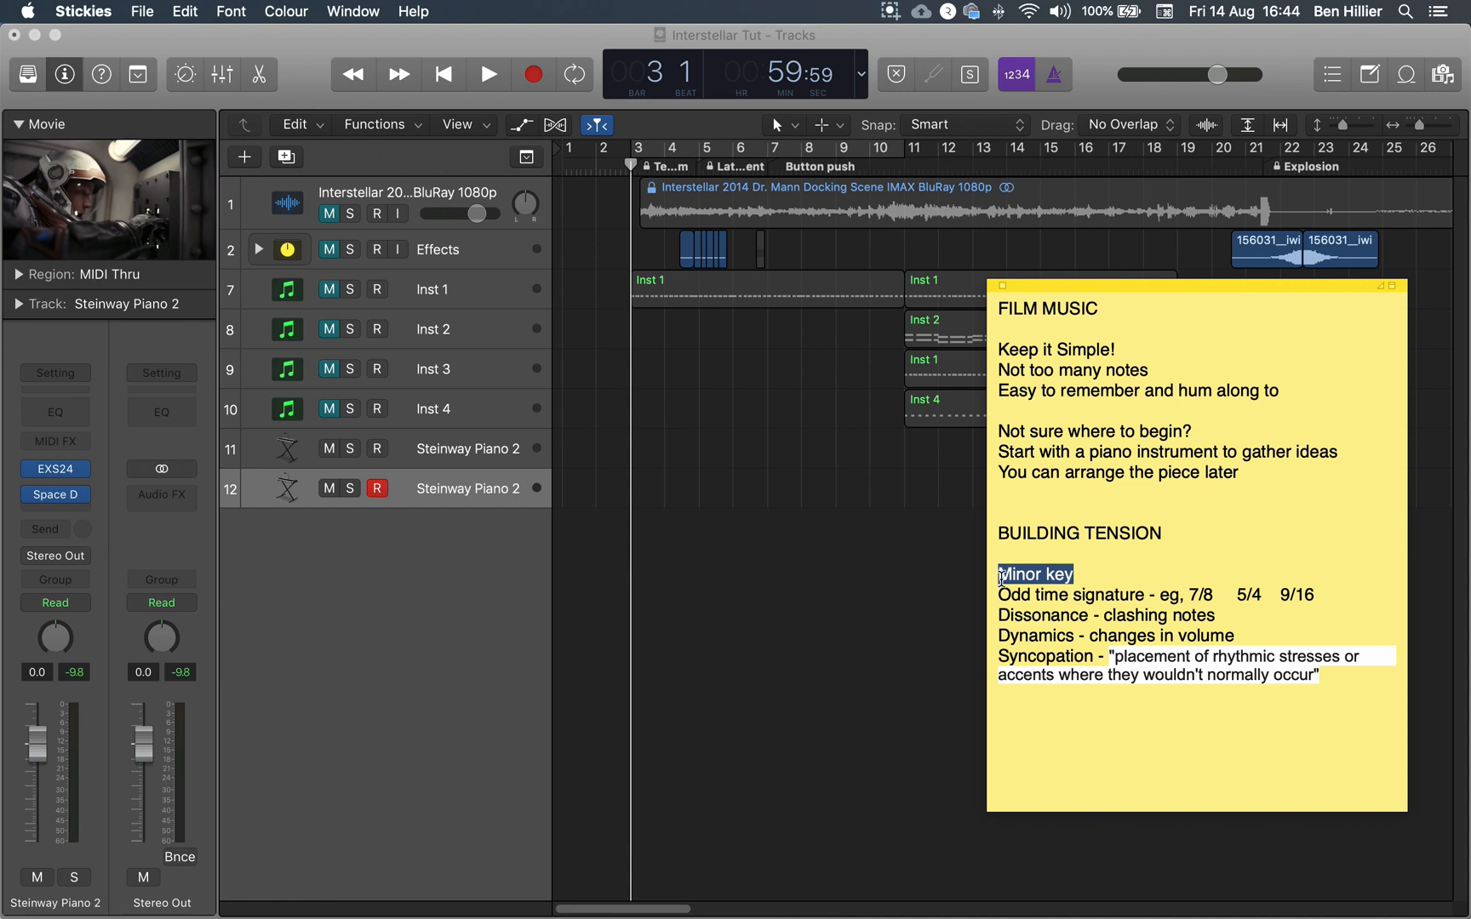
{"action": "left_click_drag", "start_coordinate": [1233, 616], "coordinate": [999, 615]}
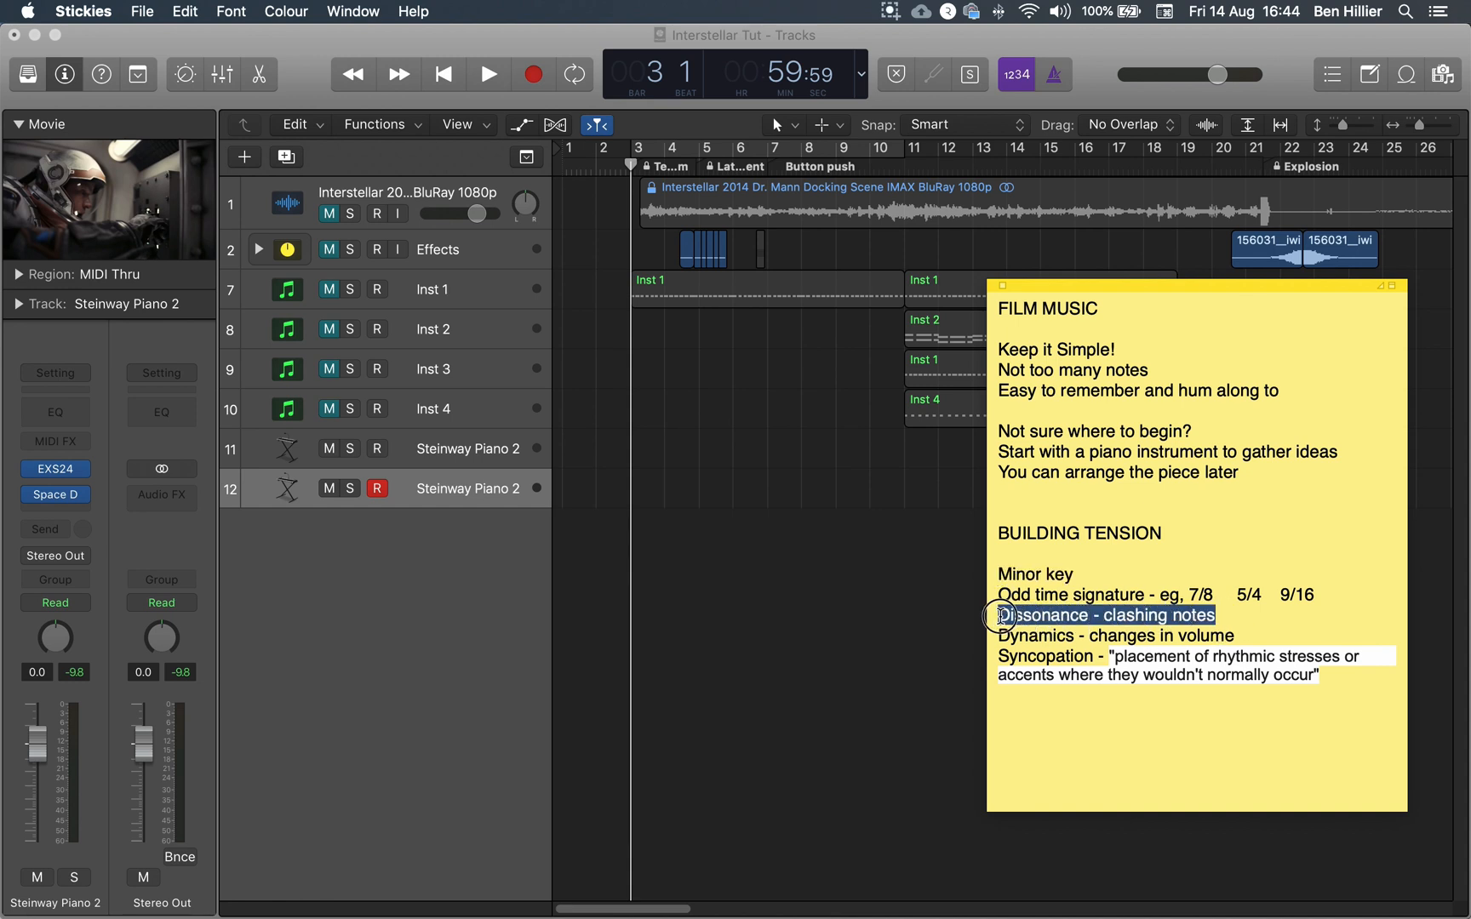
{"action": "left_click_drag", "start_coordinate": [1244, 634], "coordinate": [1003, 637]}
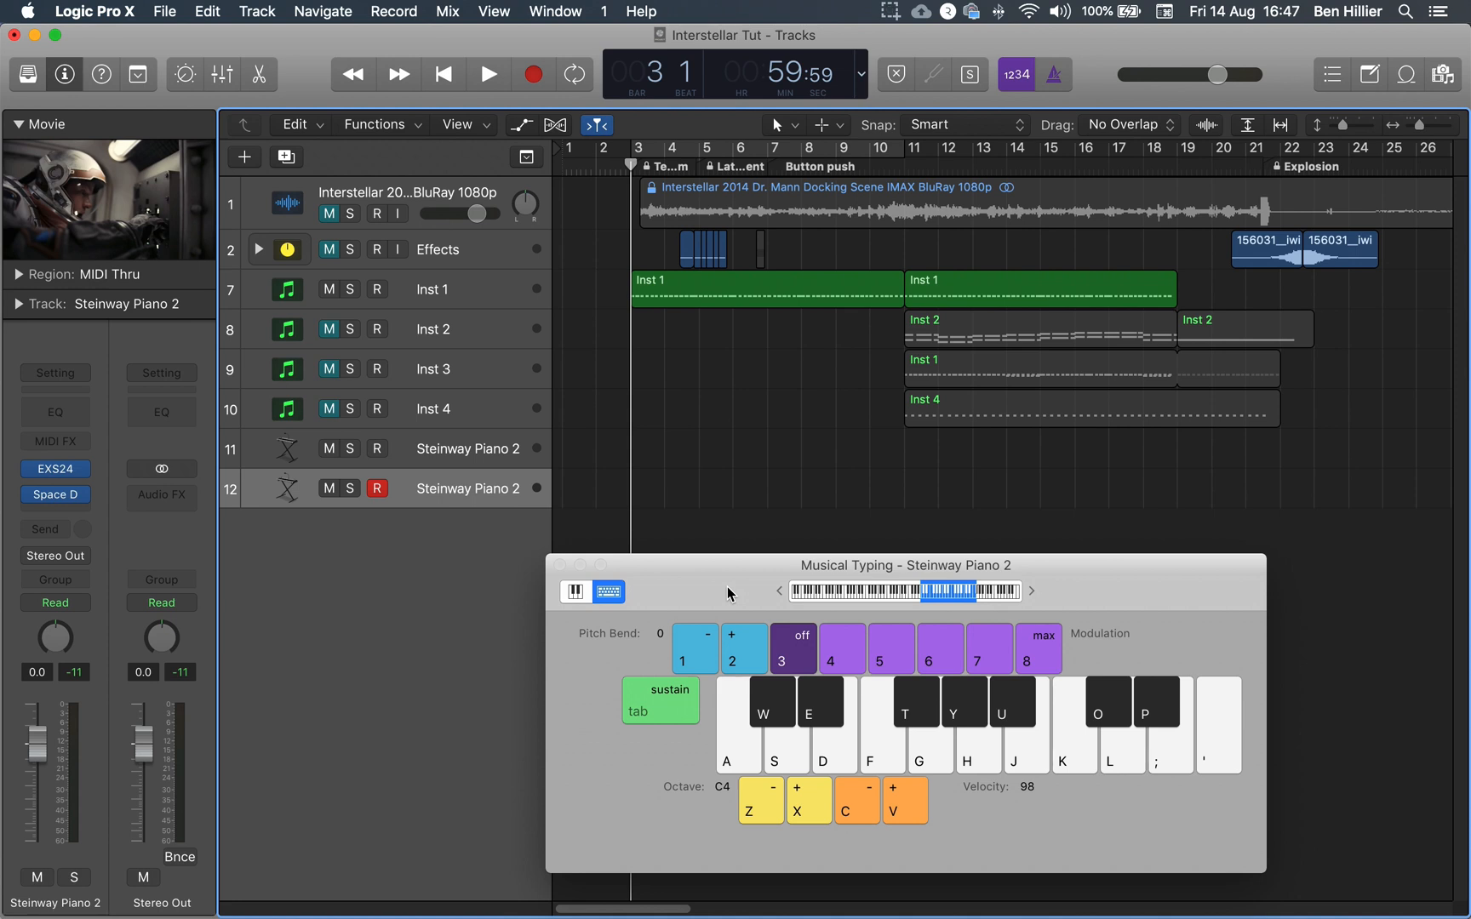
Bring up the FILM MUSIC sticky note once more and return to Musical Typing in Logic Pro X
{"action": "key", "text": "ctrl+Up"}
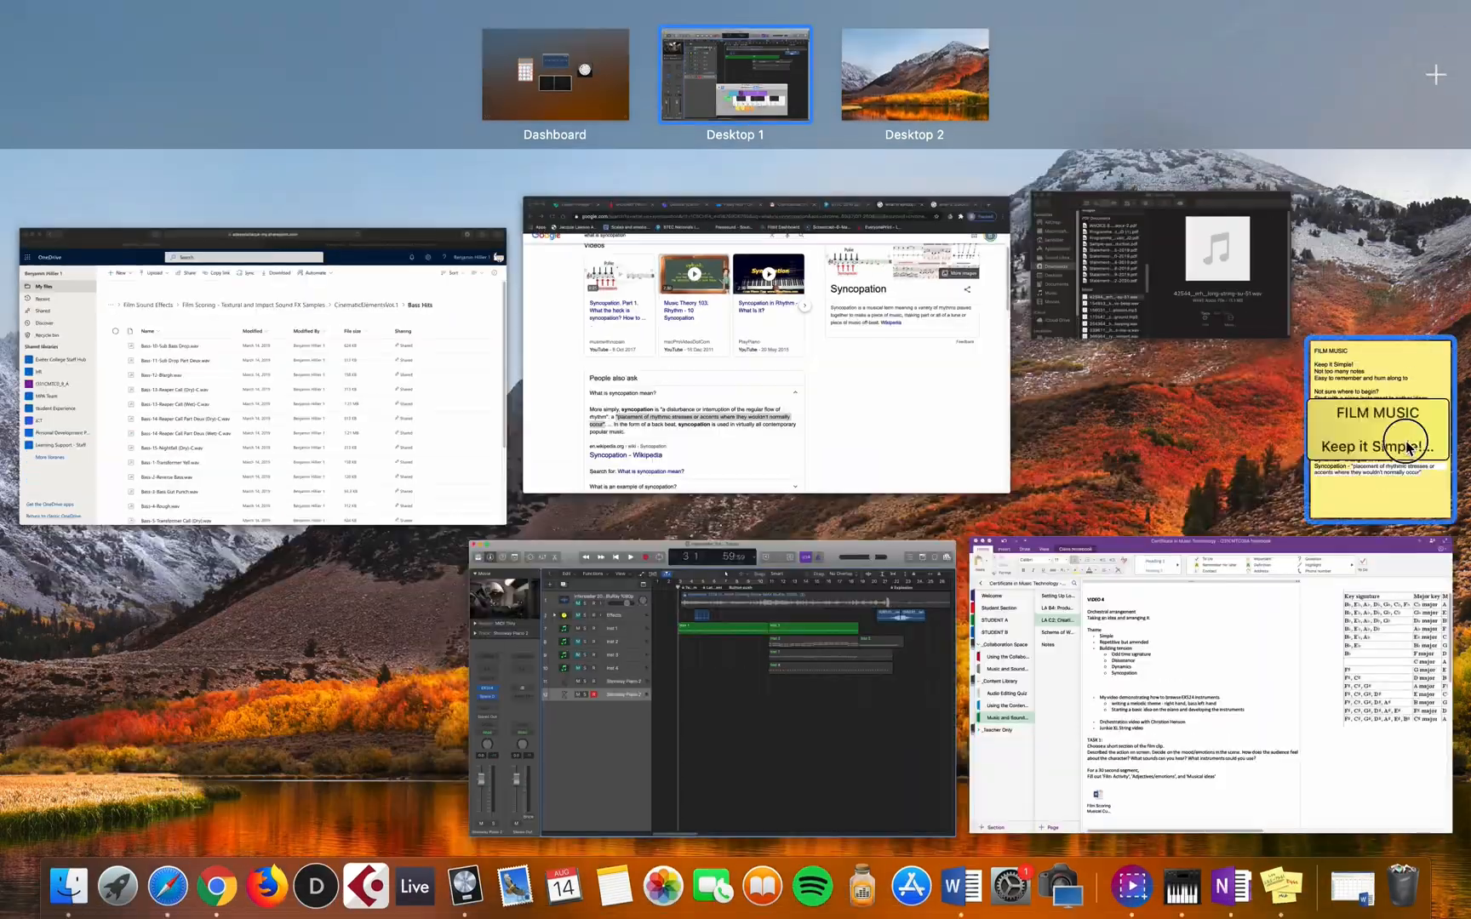
{"action": "left_click", "coordinate": [1405, 438]}
{"action": "left_click", "coordinate": [754, 681]}
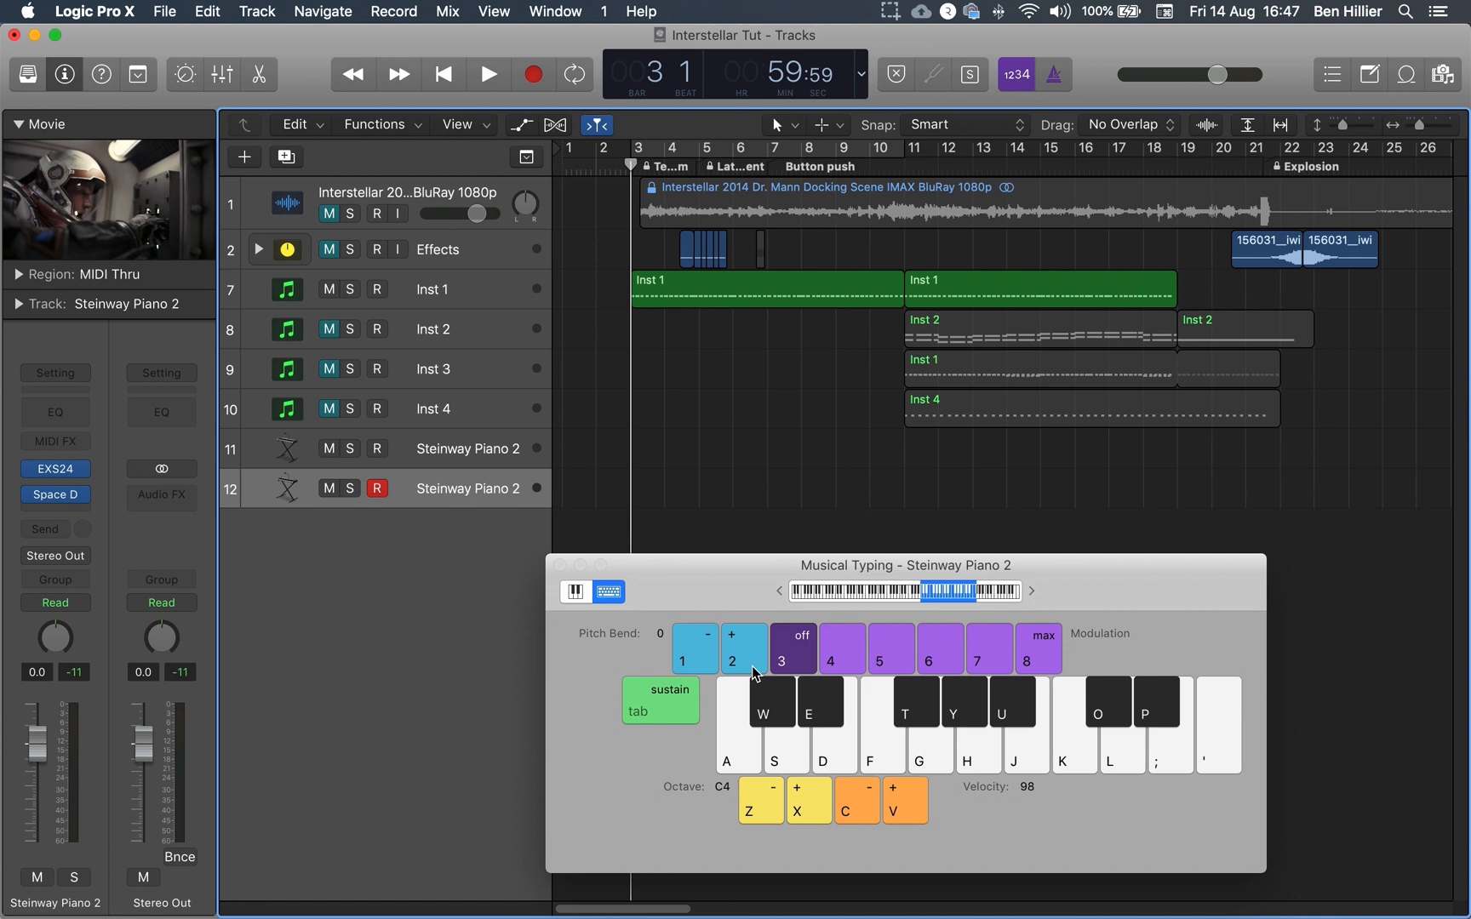
Audition a descending single-note piano line in steady repeated notes: G, F sharp, D sharp, then C in octave C4
{"action": "key", "text": "g"}
{"action": "key", "text": "g"}
{"action": "key", "text": "g"}
{"action": "key", "text": "g"}
{"action": "key", "text": "g"}
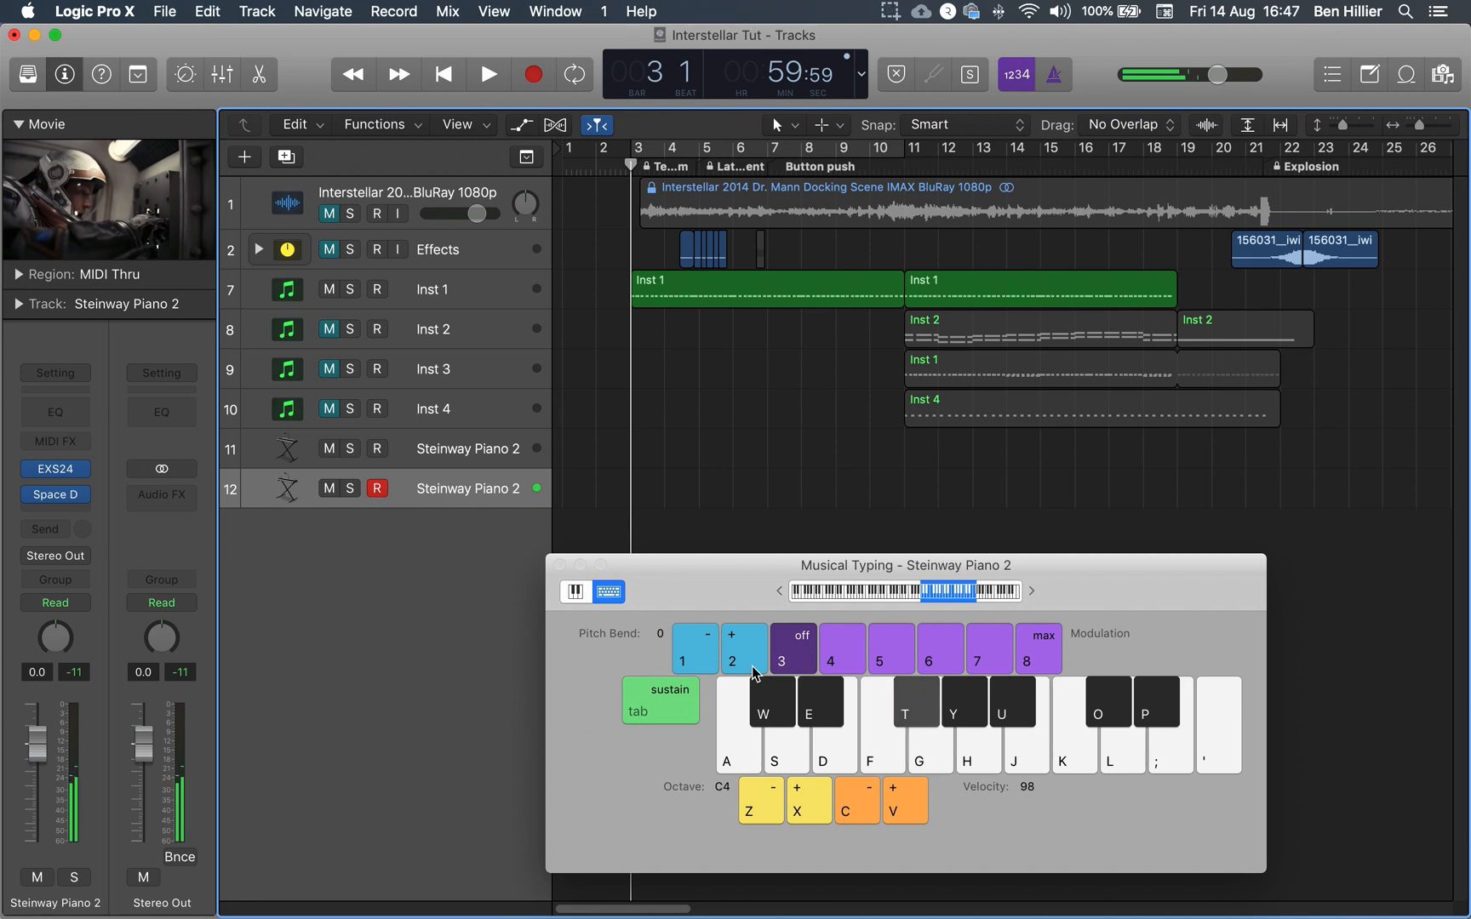
{"action": "key", "text": "t"}
{"action": "key", "text": "t"}
{"action": "key", "text": "t"}
{"action": "key", "text": "e"}
{"action": "key", "text": "e"}
{"action": "key", "text": "e"}
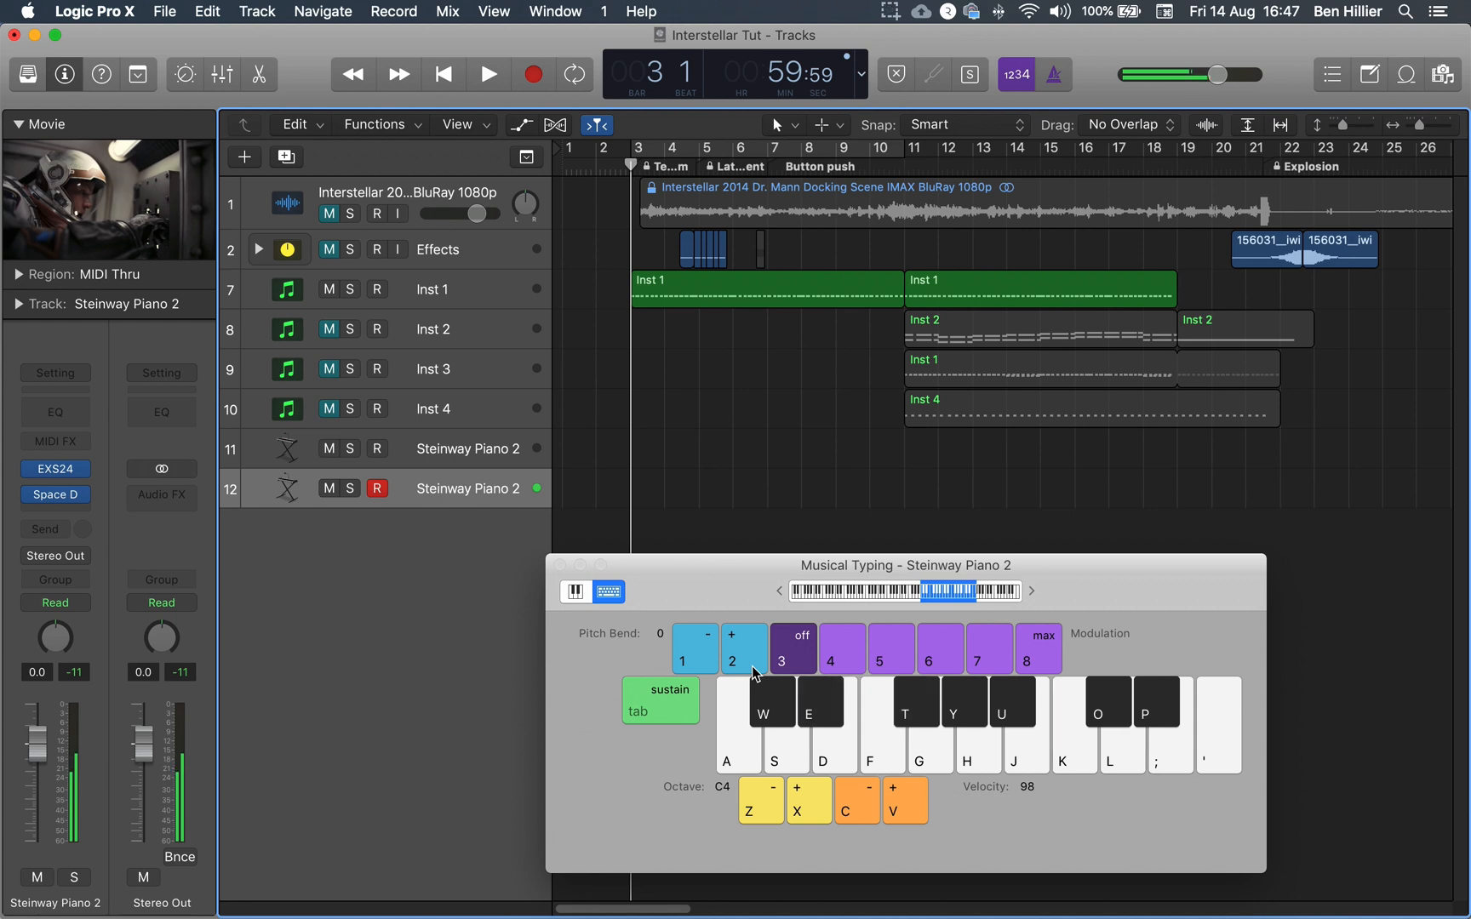
{"action": "key", "text": "a"}
{"action": "key", "text": "a"}
{"action": "key", "text": "a"}
{"action": "key", "text": "a"}
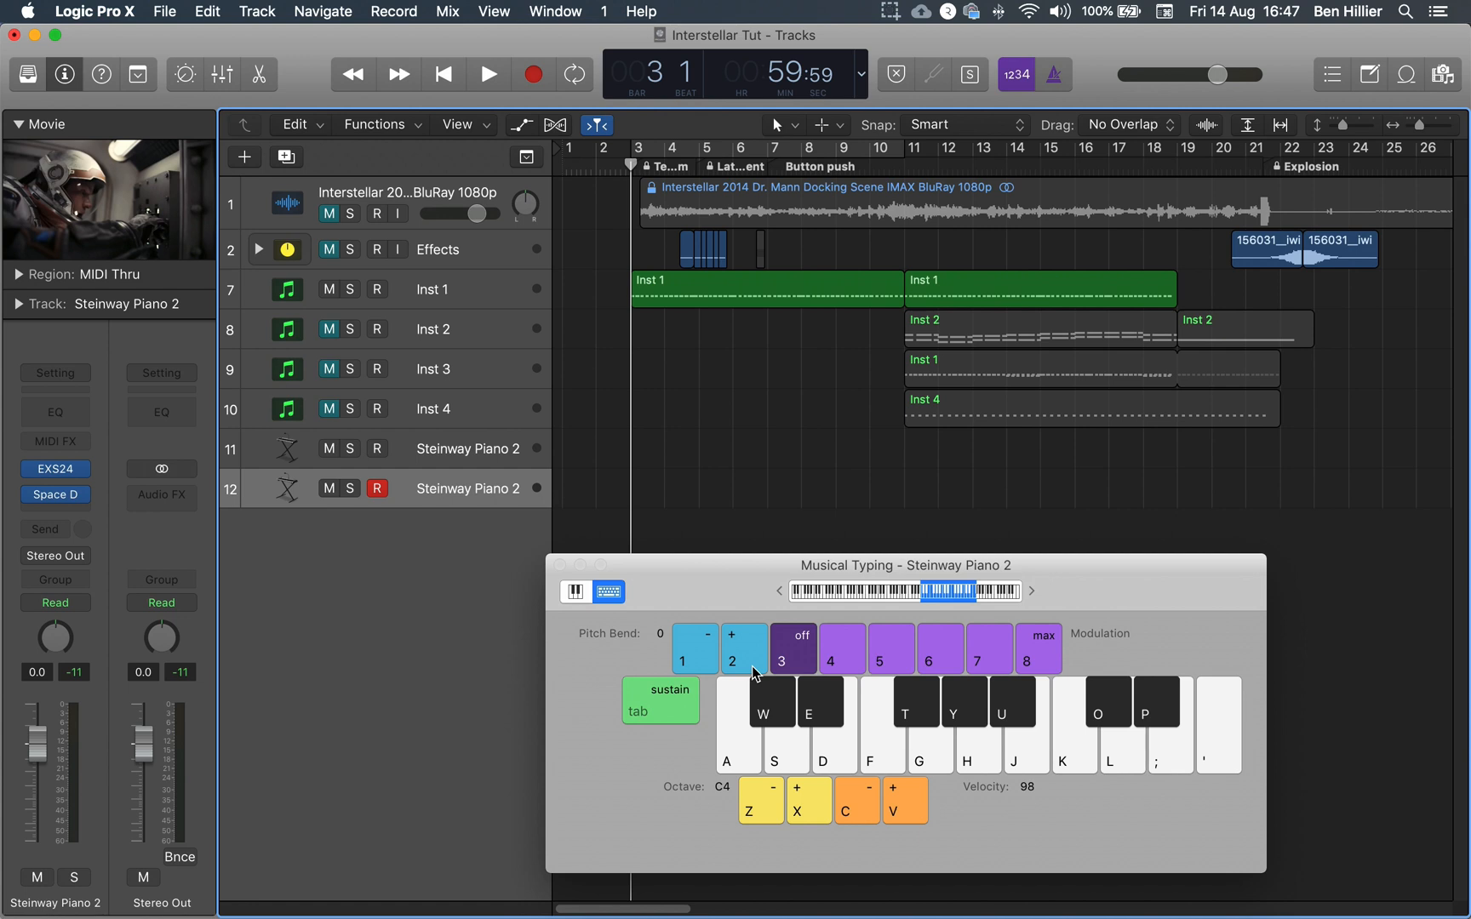
Audition the descending G, F sharp, D sharp, C line again with a repeated E sounding against each note
{"action": "key", "text": "d+g"}
{"action": "key", "text": "d"}
{"action": "key", "text": "d"}
{"action": "key", "text": "d"}
{"action": "key", "text": "g"}
{"action": "key", "text": "d+g"}
{"action": "key", "text": "d+g"}
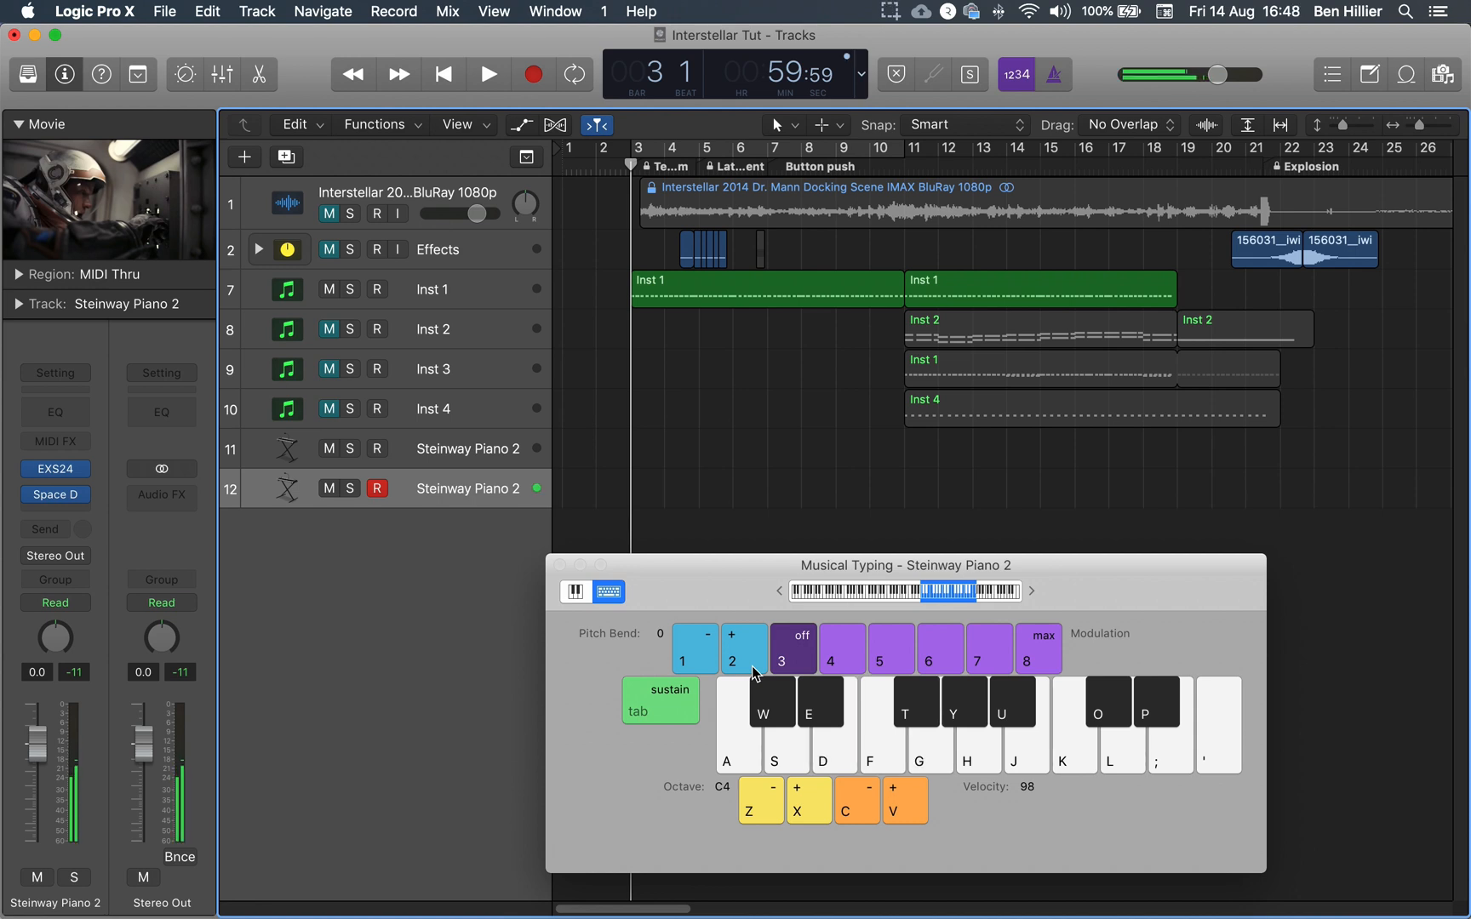
{"action": "key", "text": "d+t"}
{"action": "key", "text": "d+t"}
{"action": "key", "text": "d+t"}
{"action": "key", "text": "d+t"}
{"action": "key", "text": "d+t"}
{"action": "key", "text": "d+t"}
{"action": "key", "text": "d"}
{"action": "key", "text": "d+e"}
{"action": "key", "text": "d+e"}
{"action": "key", "text": "d+e"}
{"action": "key", "text": "d+e"}
{"action": "key", "text": "d+e"}
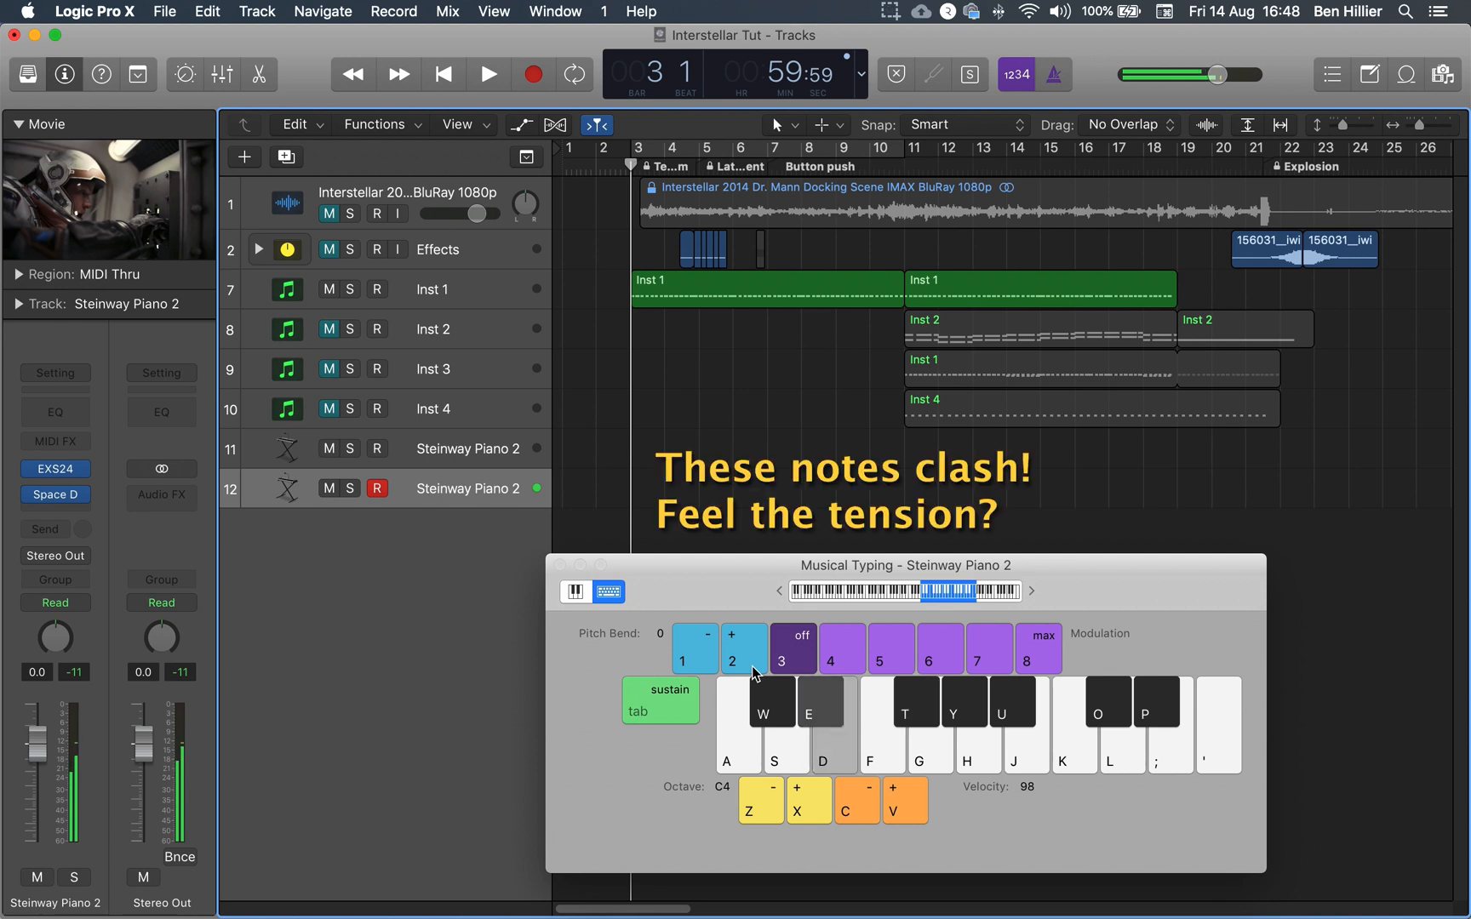
{"action": "key", "text": "a+d"}
{"action": "key", "text": "a+d"}
{"action": "key", "text": "a+d"}
{"action": "key", "text": "a+d"}
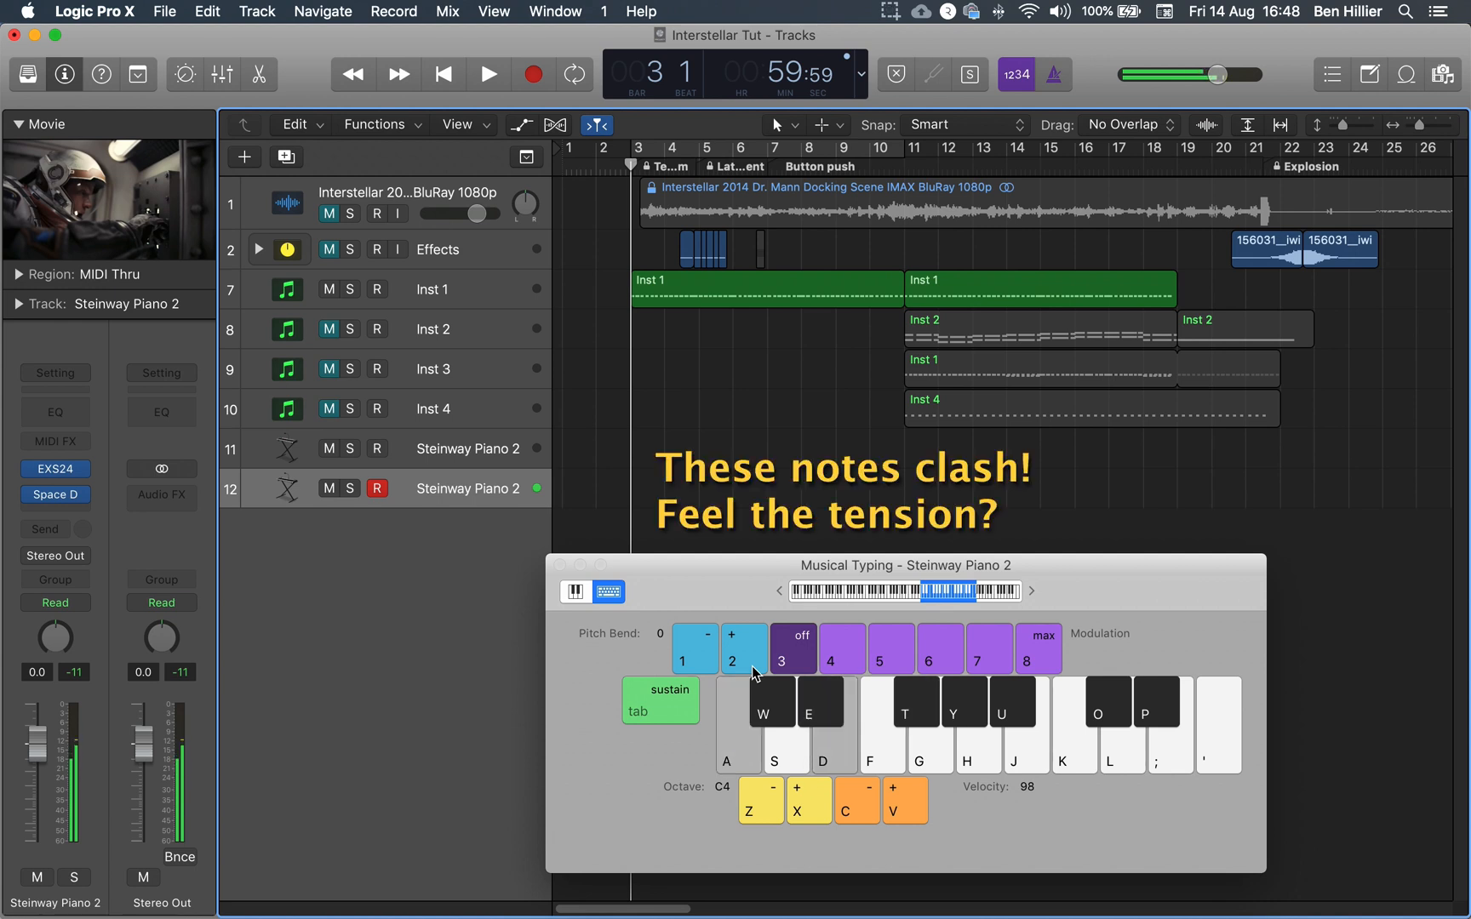
{"action": "key", "text": "d"}
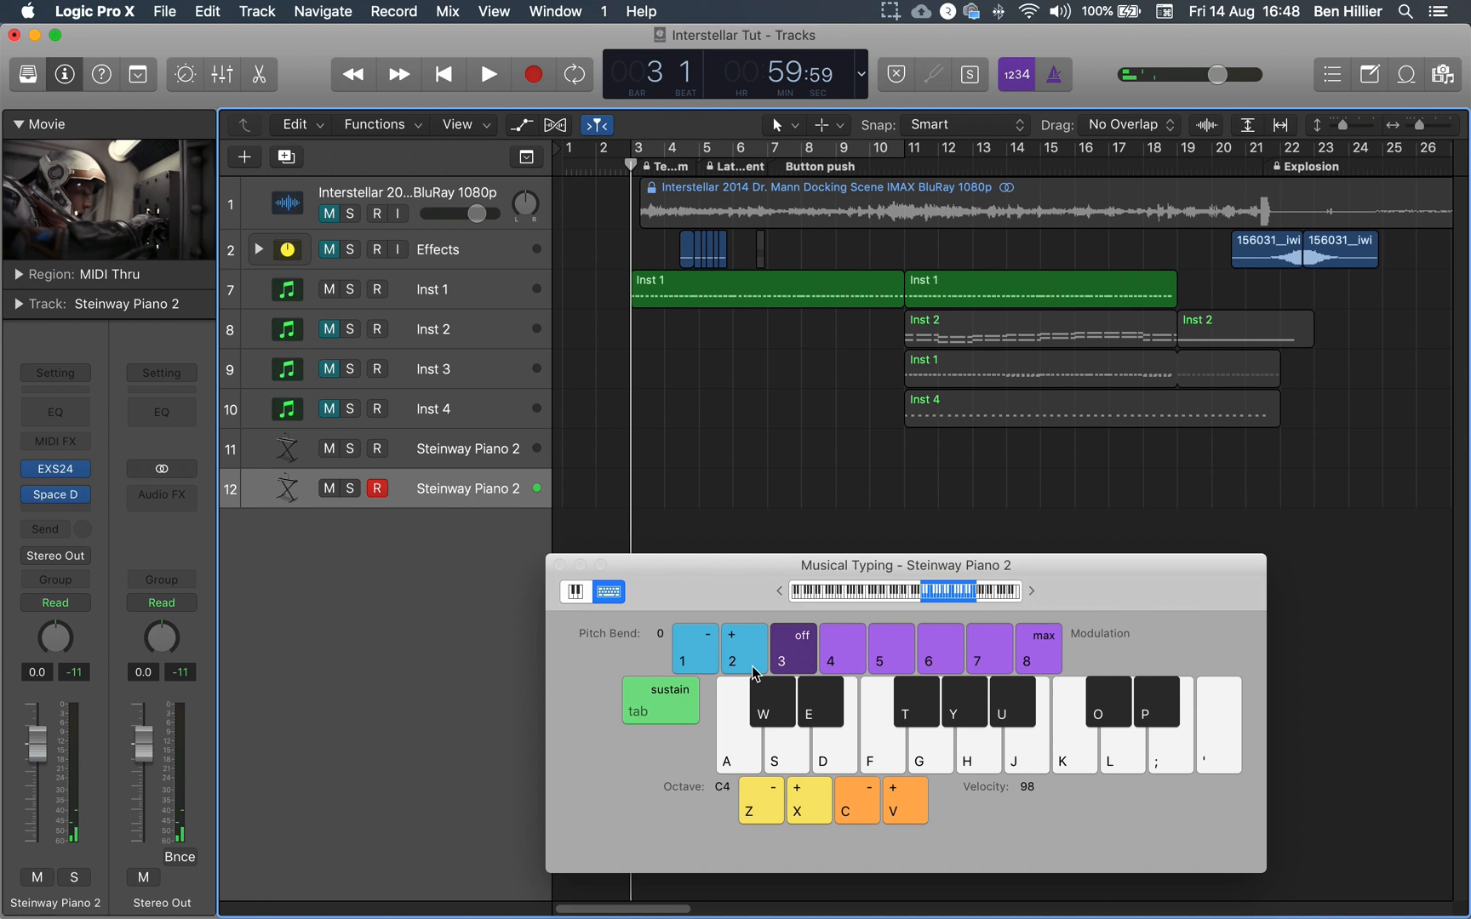
Mute the Steinway Piano 2 track in row 12 and close the Musical Typing window
{"action": "left_click_drag", "start_coordinate": [736, 588], "coordinate": [719, 569]}
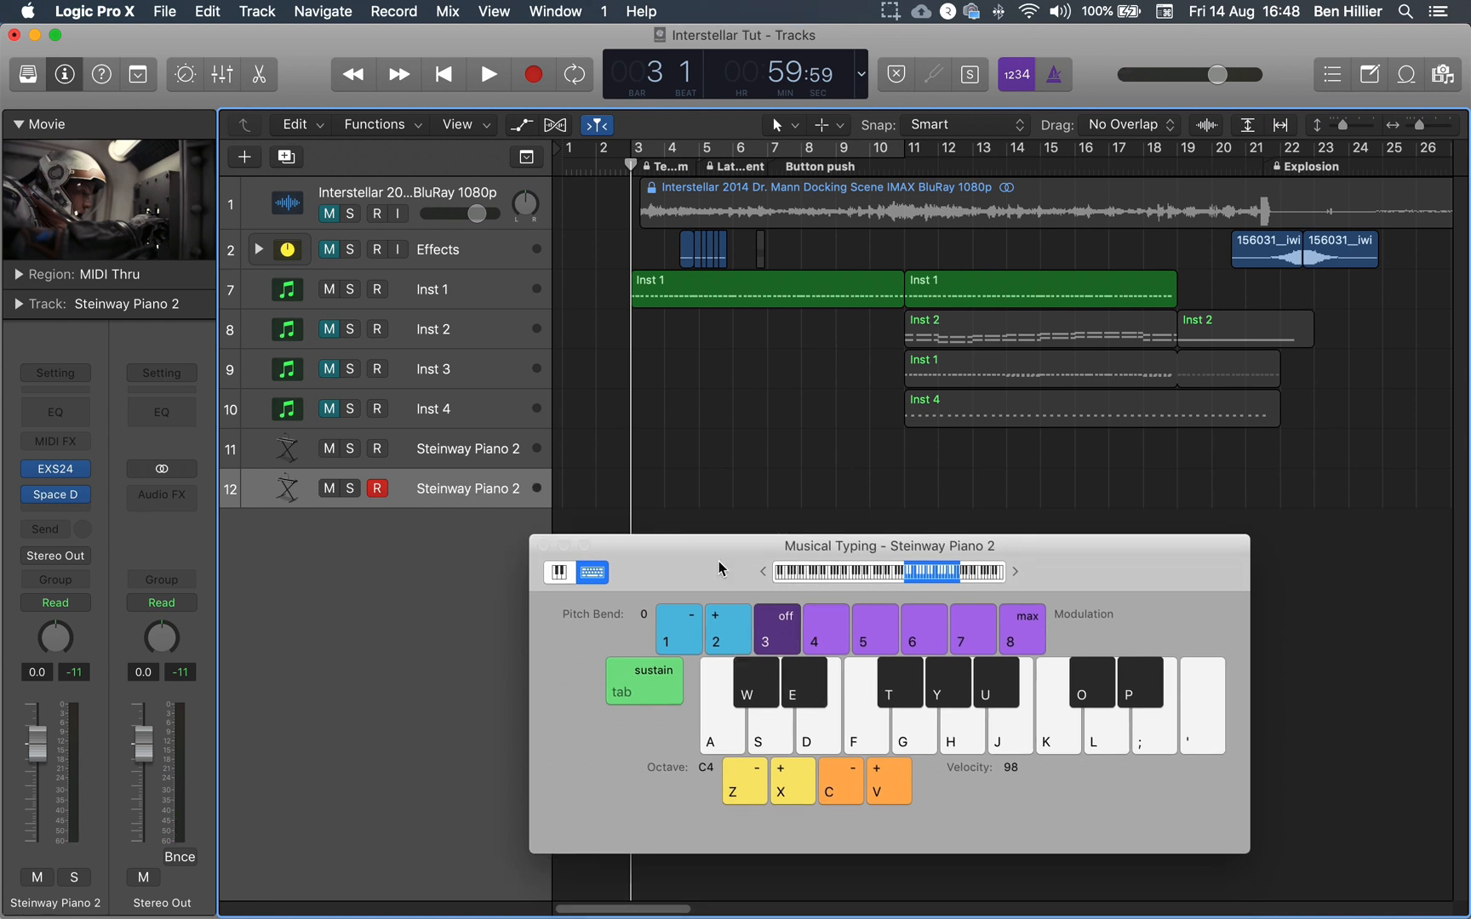
{"action": "left_click", "coordinate": [329, 488]}
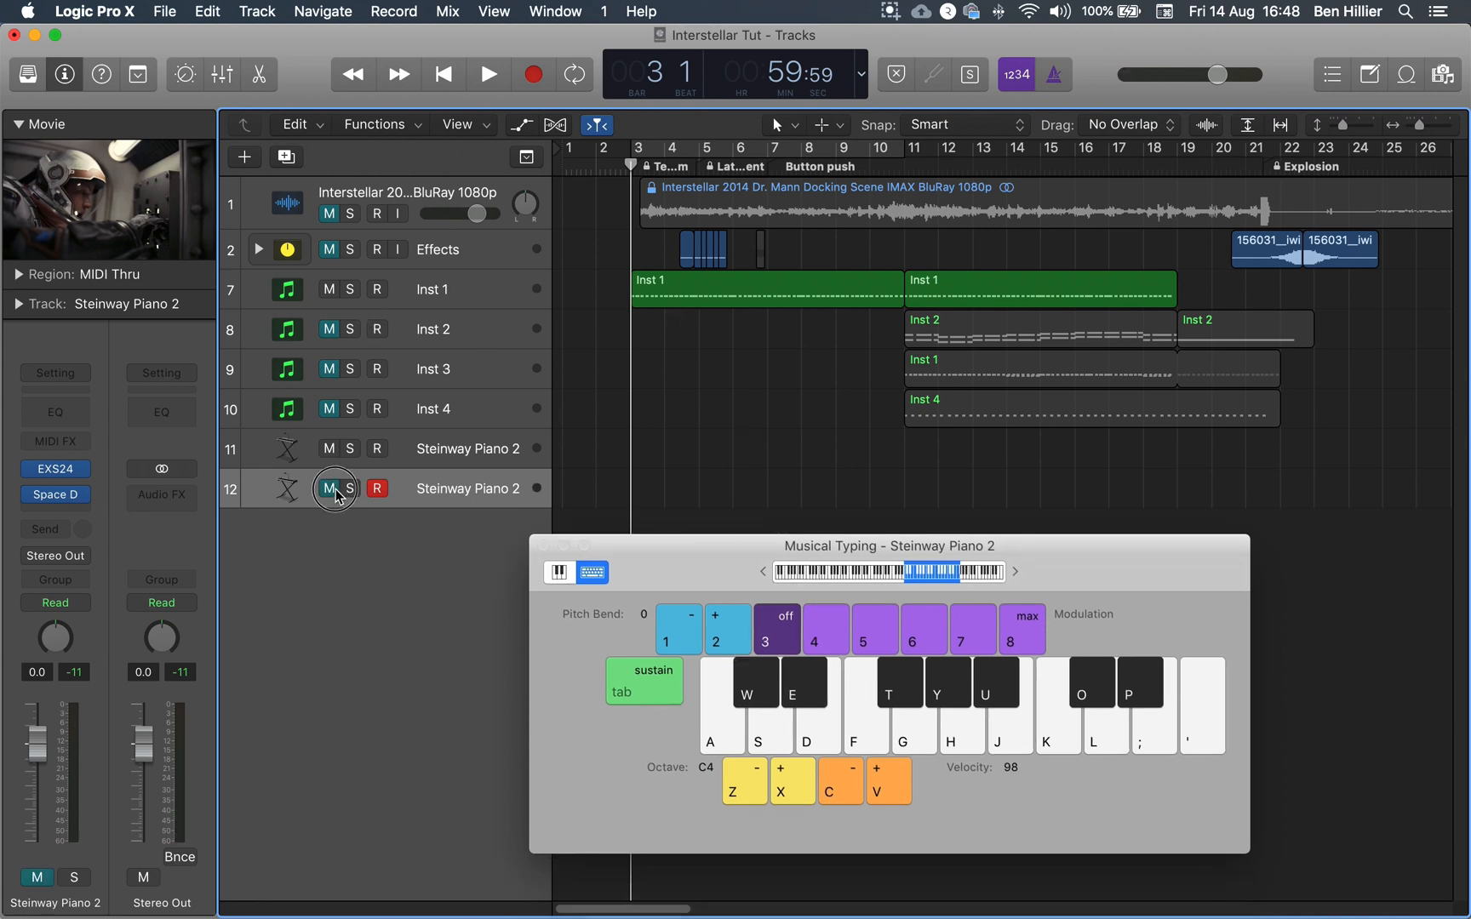
{"action": "left_click", "coordinate": [545, 546]}
Open the first Inst 1 region in the Piano Roll and play it through to the end of bar 10 with all its notes in view
{"action": "double_click", "coordinate": [774, 287]}
{"action": "key", "text": "space"}
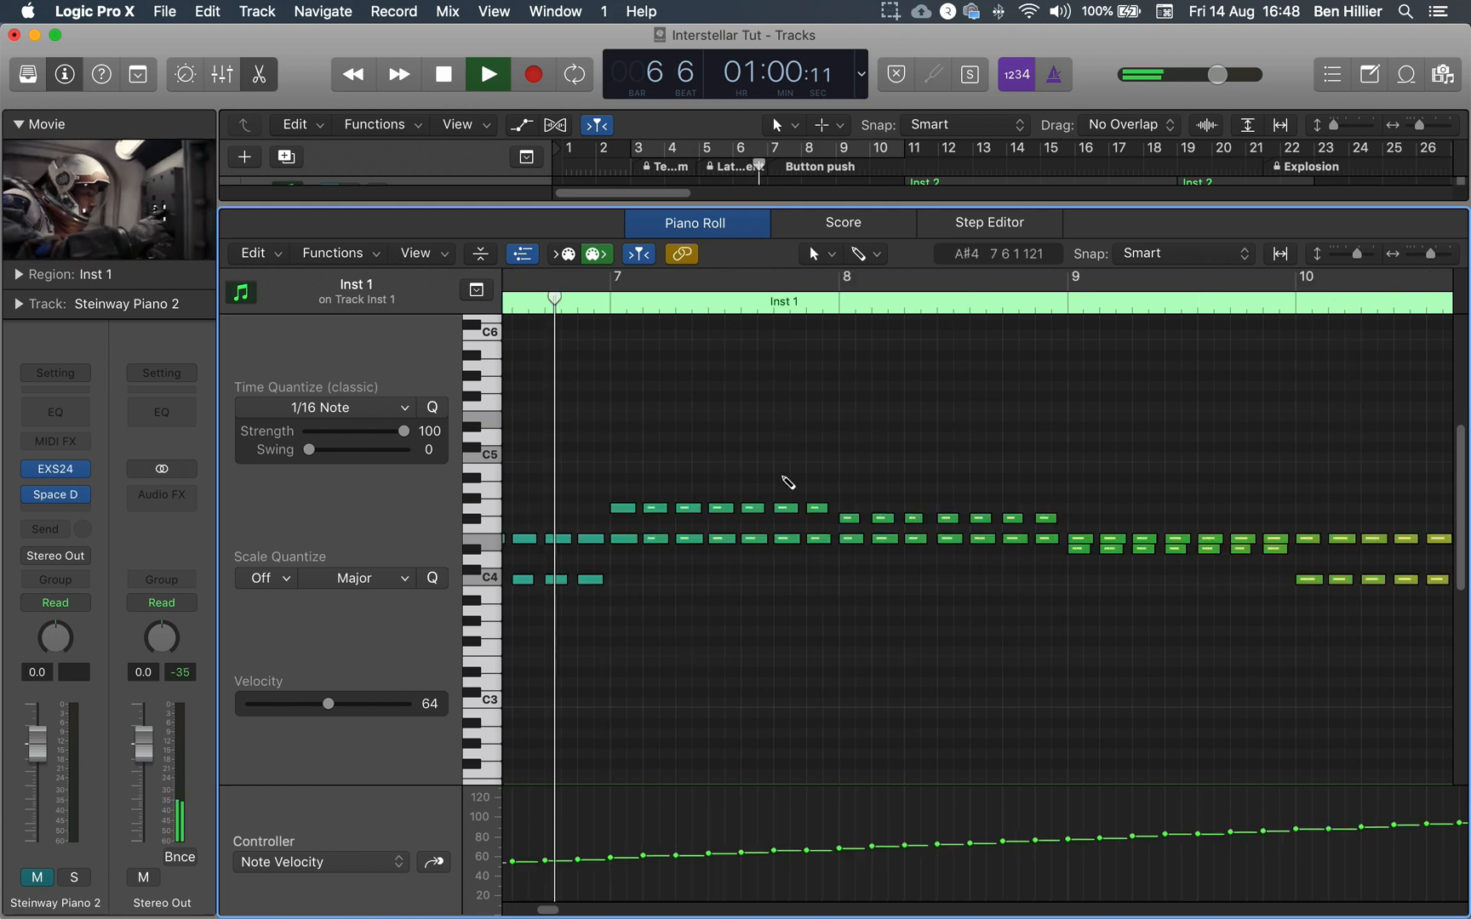
{"action": "key", "text": "super+Left"}
{"action": "key", "text": "super+Left"}
{"action": "key", "text": "super+Left"}
{"action": "key", "text": "super+Left"}
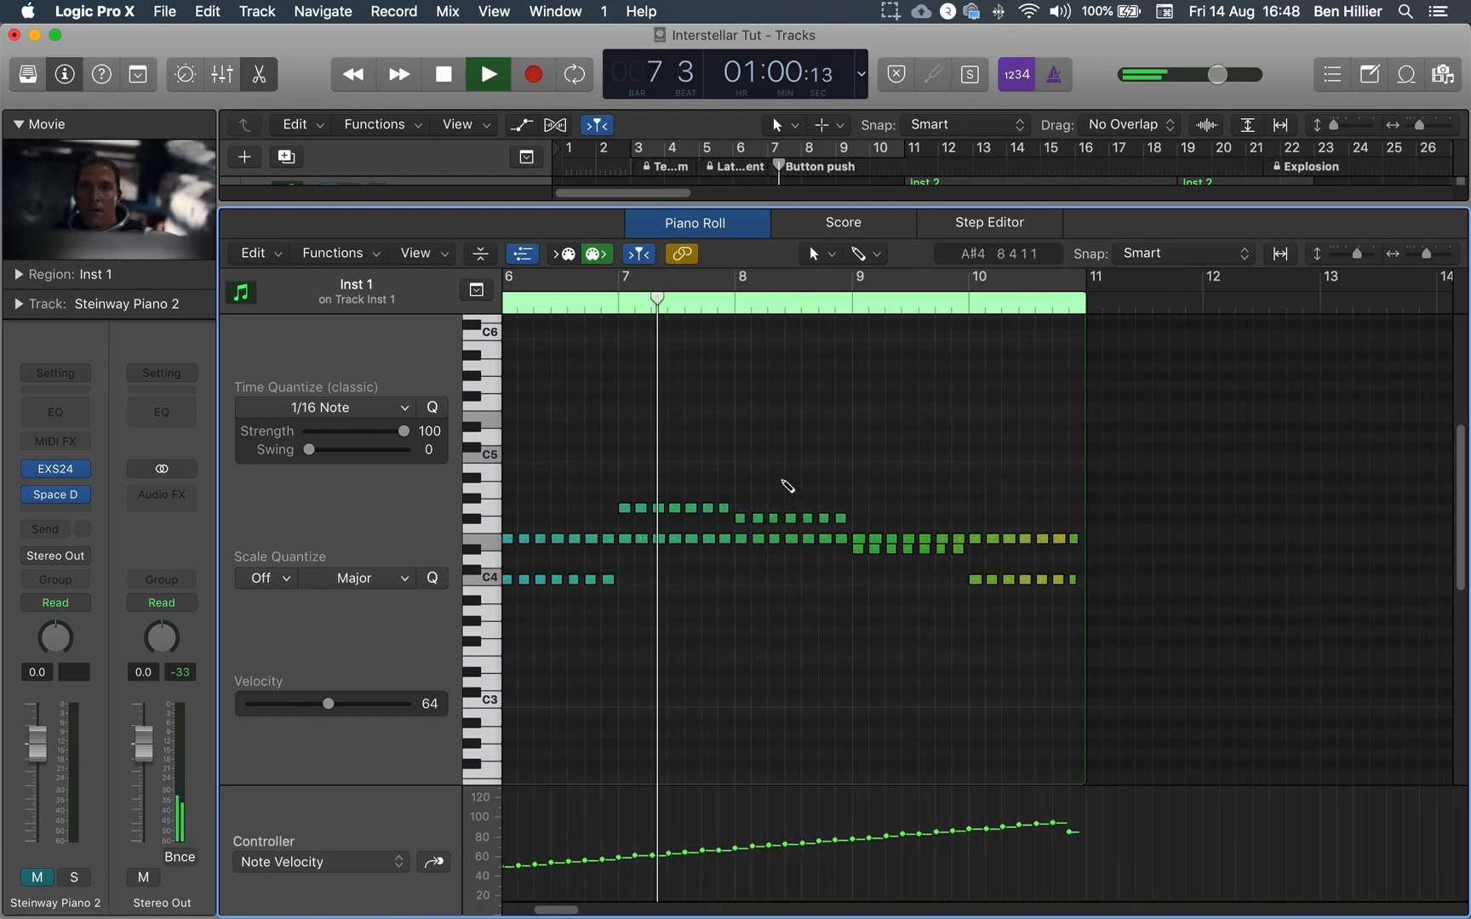
{"action": "scroll", "coordinate": [788, 506], "scroll_direction": "left", "scroll_amount": 5}
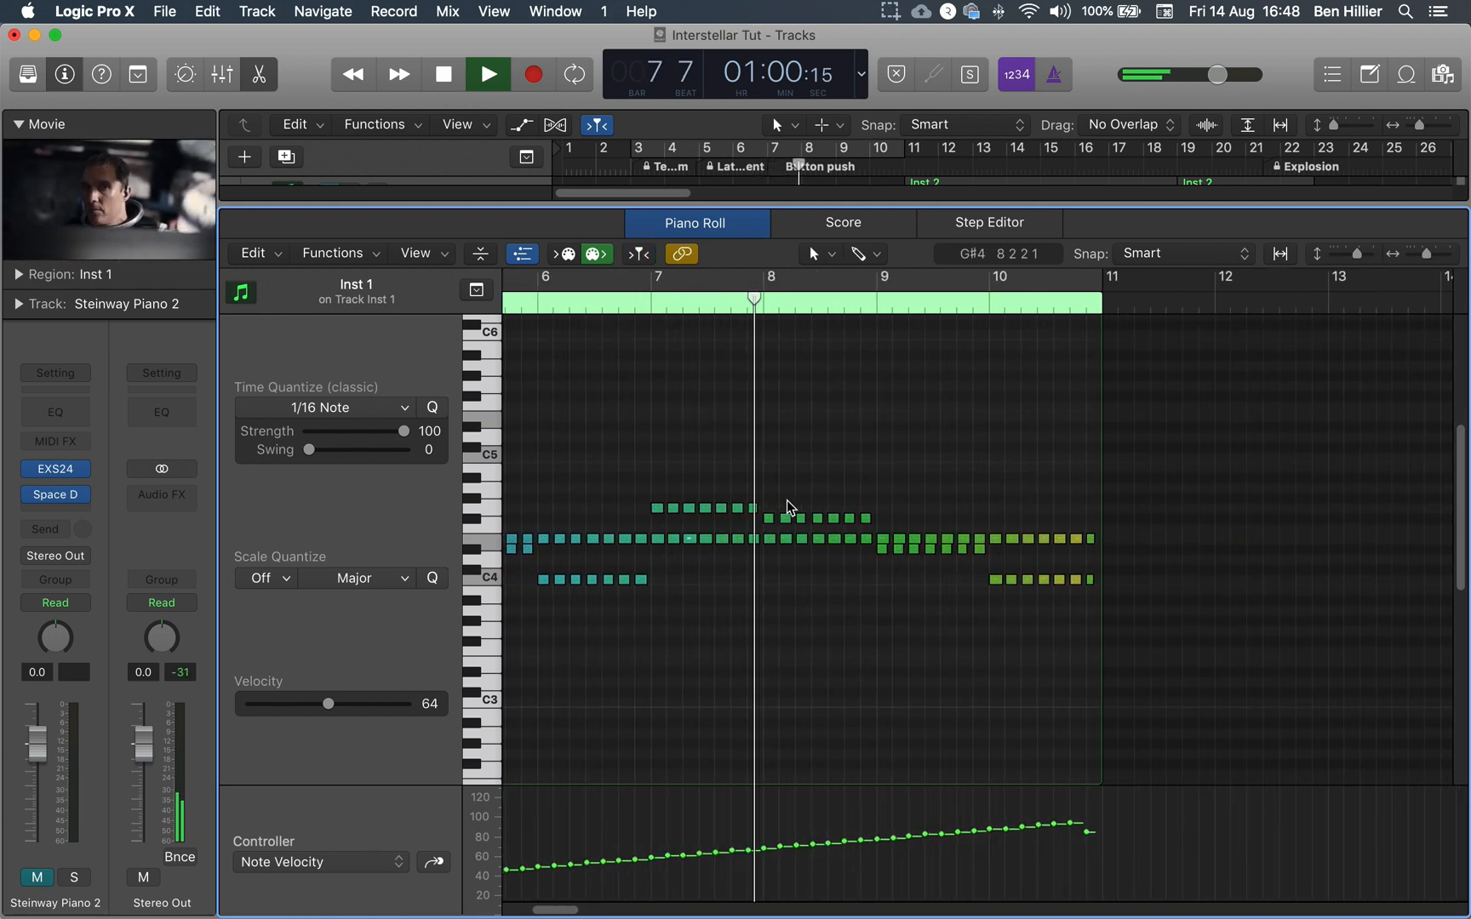
{"action": "scroll", "coordinate": [787, 506], "scroll_direction": "left", "scroll_amount": 5}
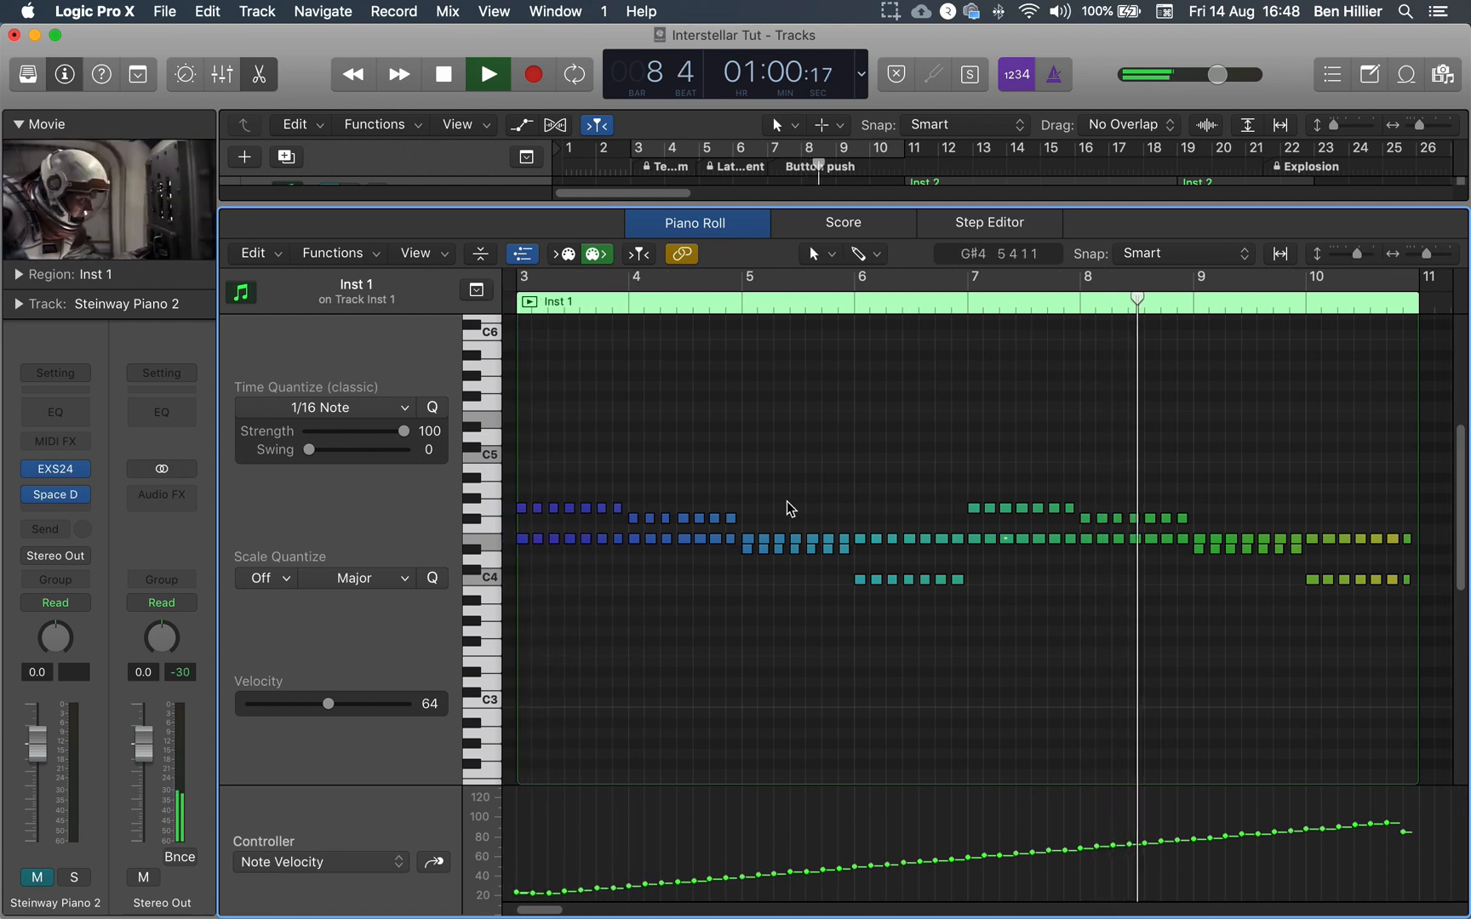
{"action": "scroll", "coordinate": [808, 509], "scroll_direction": "right", "scroll_amount": 3}
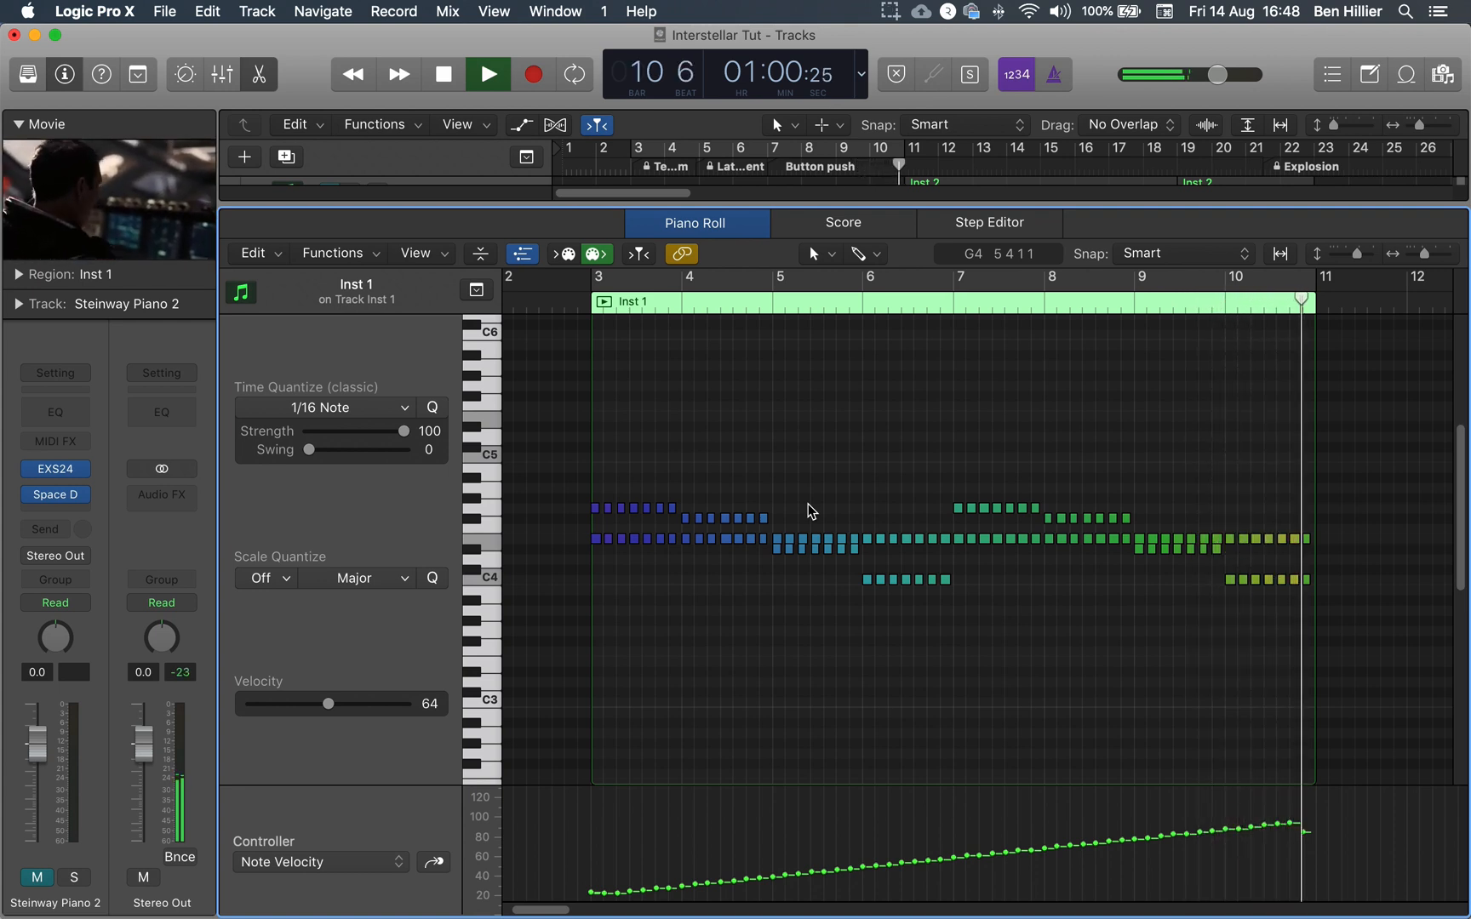
{"action": "key", "text": "space"}
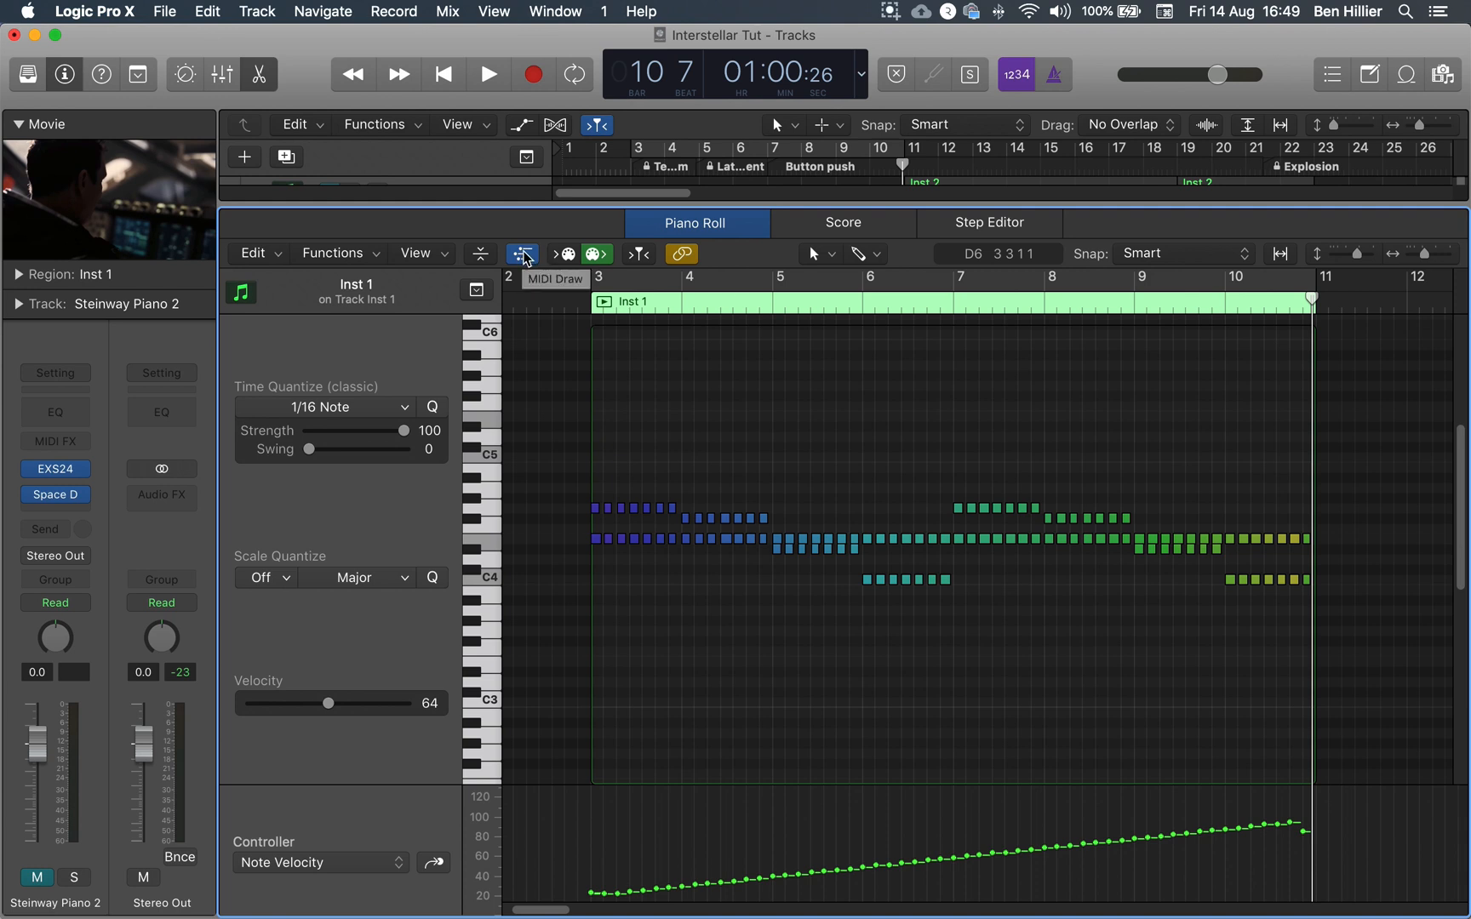
With MIDI Draw showing Note Velocity, draw a rising velocity ramp from about 20 to about 95 across the Inst 1 region
{"action": "left_click", "coordinate": [524, 257]}
{"action": "left_click", "coordinate": [525, 257]}
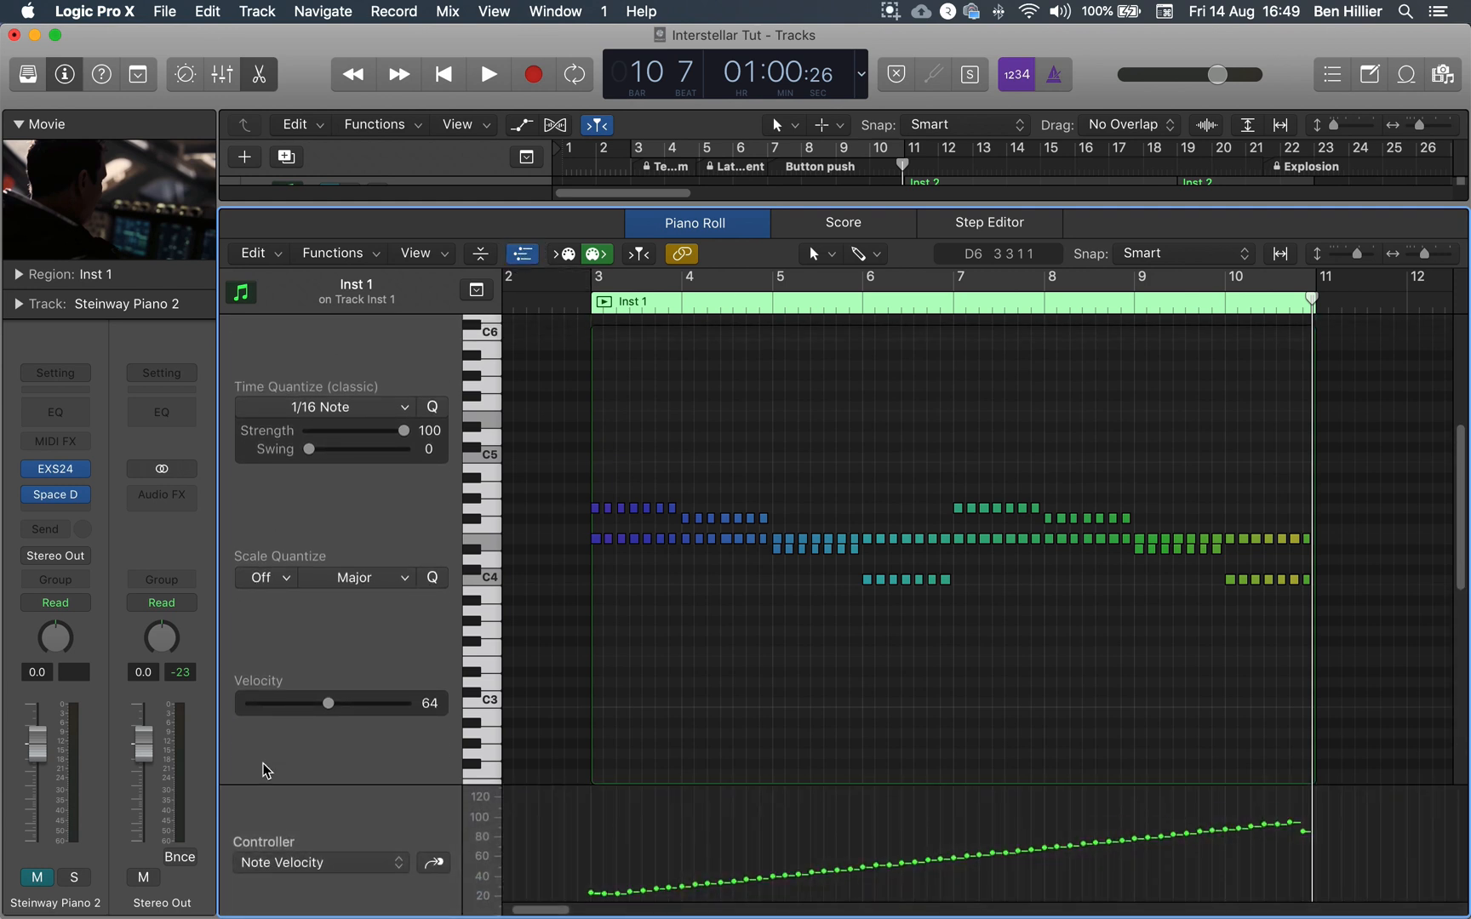
{"action": "left_click", "coordinate": [341, 868]}
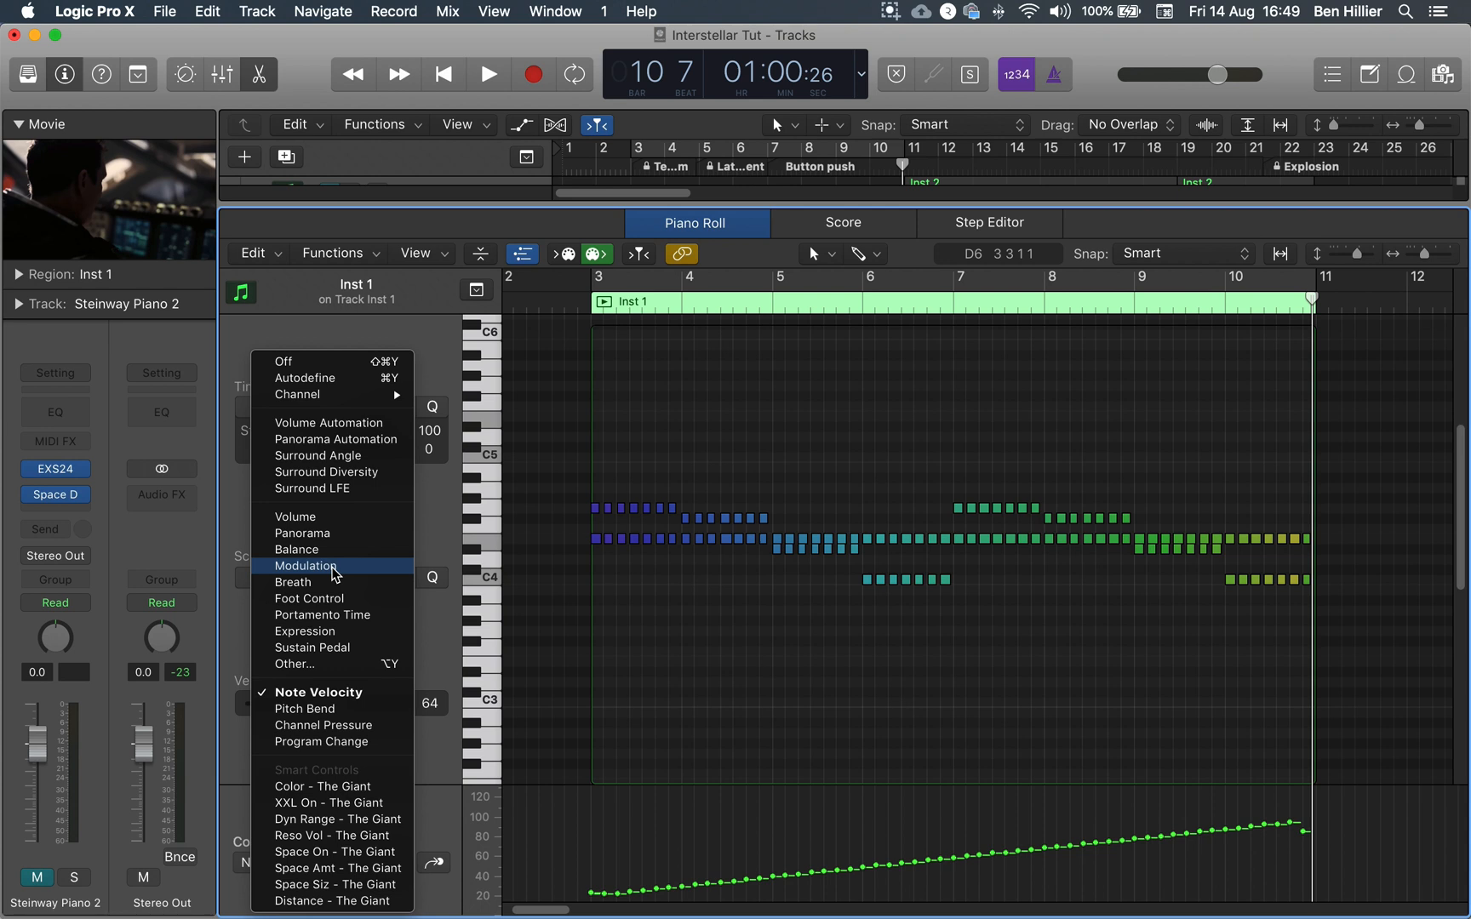
{"action": "left_click", "coordinate": [442, 834]}
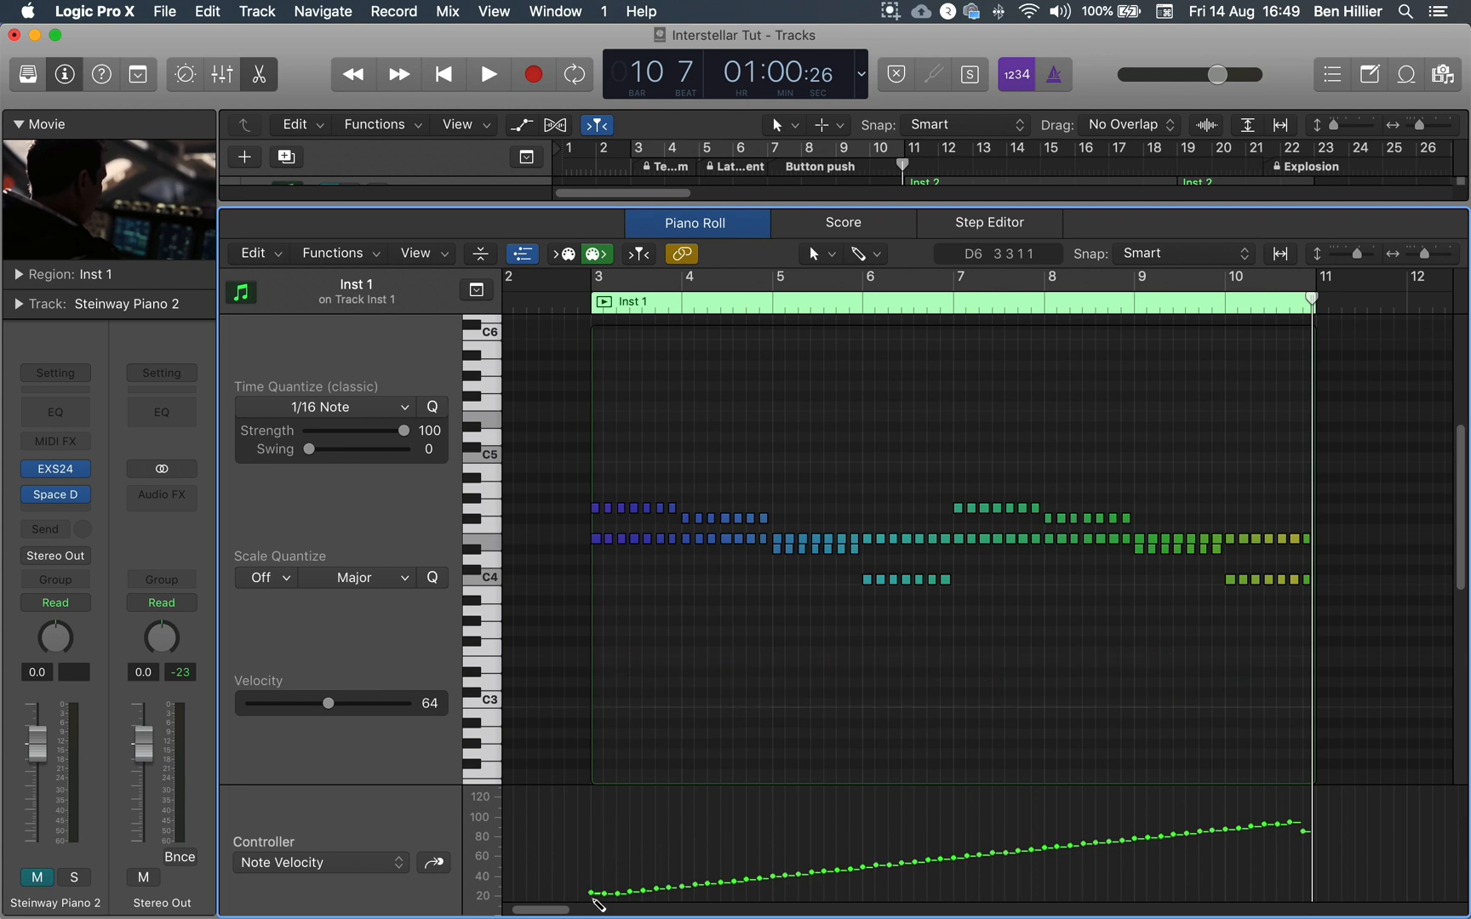
{"action": "mouse_move", "coordinate": [593, 889]}
{"action": "left_mouse_down"}
{"action": "mouse_move", "coordinate": [901, 875]}
{"action": "mouse_move", "coordinate": [1304, 824]}
{"action": "left_mouse_up"}
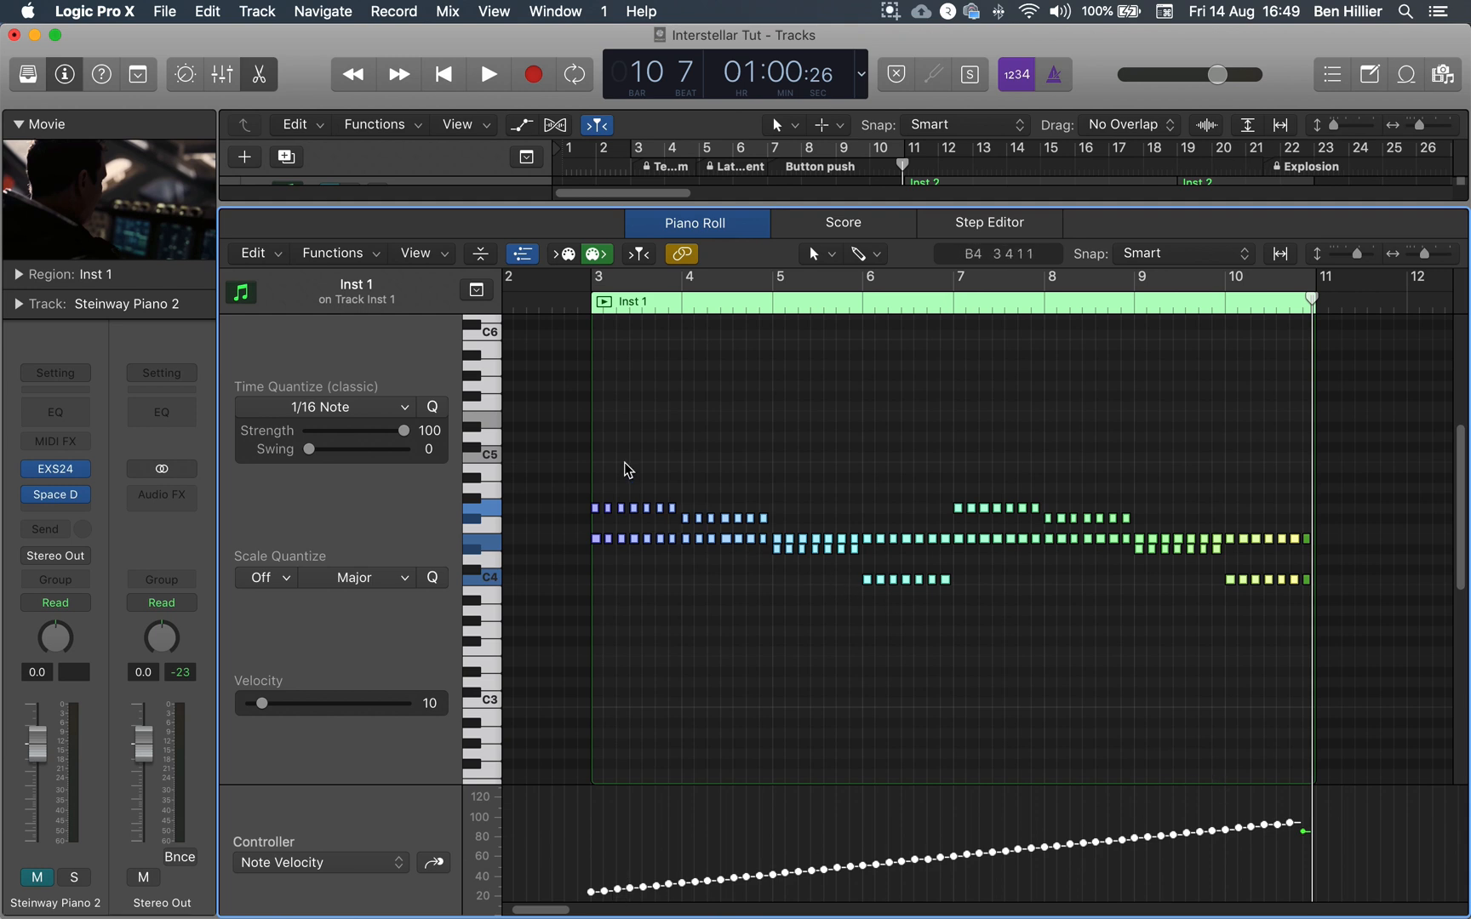
Show the Mixer, unmute the Inst 3 track and play it together with Inst 1 into bar 14
{"action": "mouse_move", "coordinate": [598, 520]}
{"action": "key", "text": "x"}
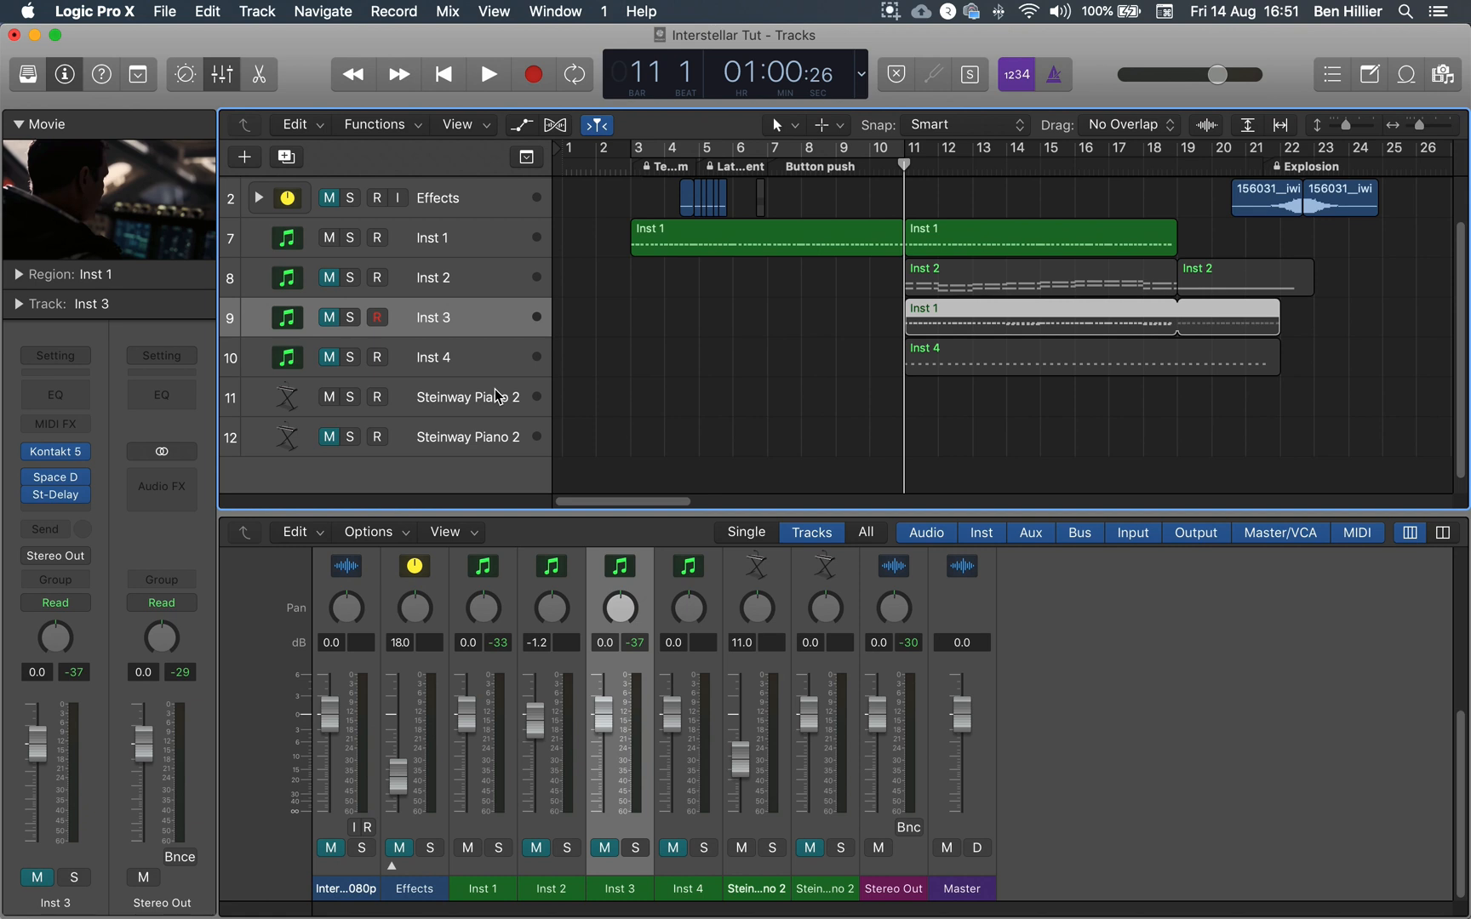
{"action": "mouse_move", "coordinate": [62, 502]}
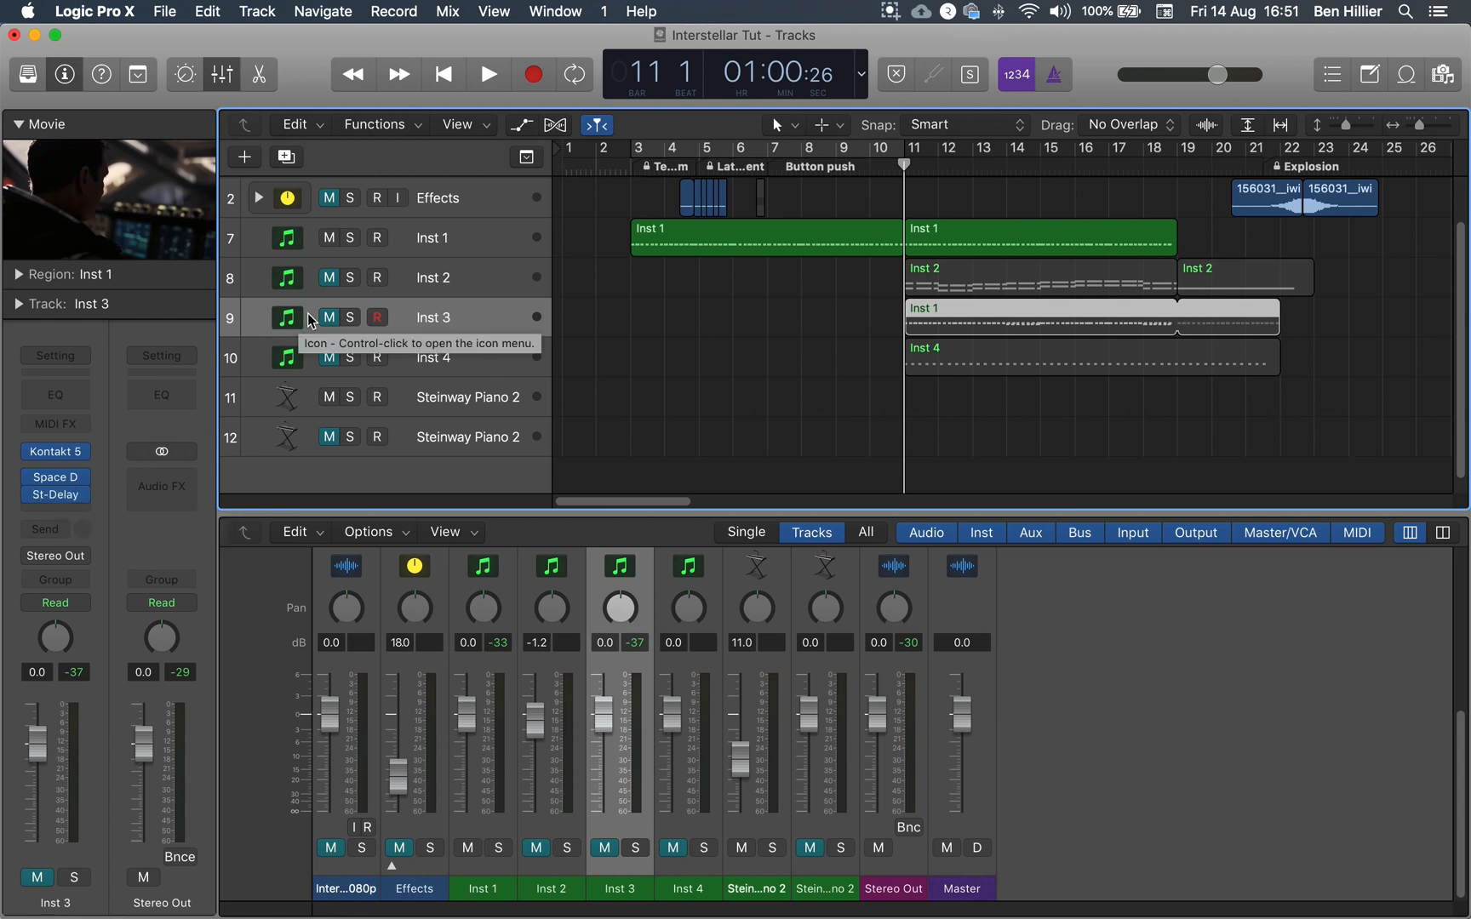
{"action": "left_click", "coordinate": [329, 318]}
{"action": "left_click", "coordinate": [864, 168]}
{"action": "key", "text": "space"}
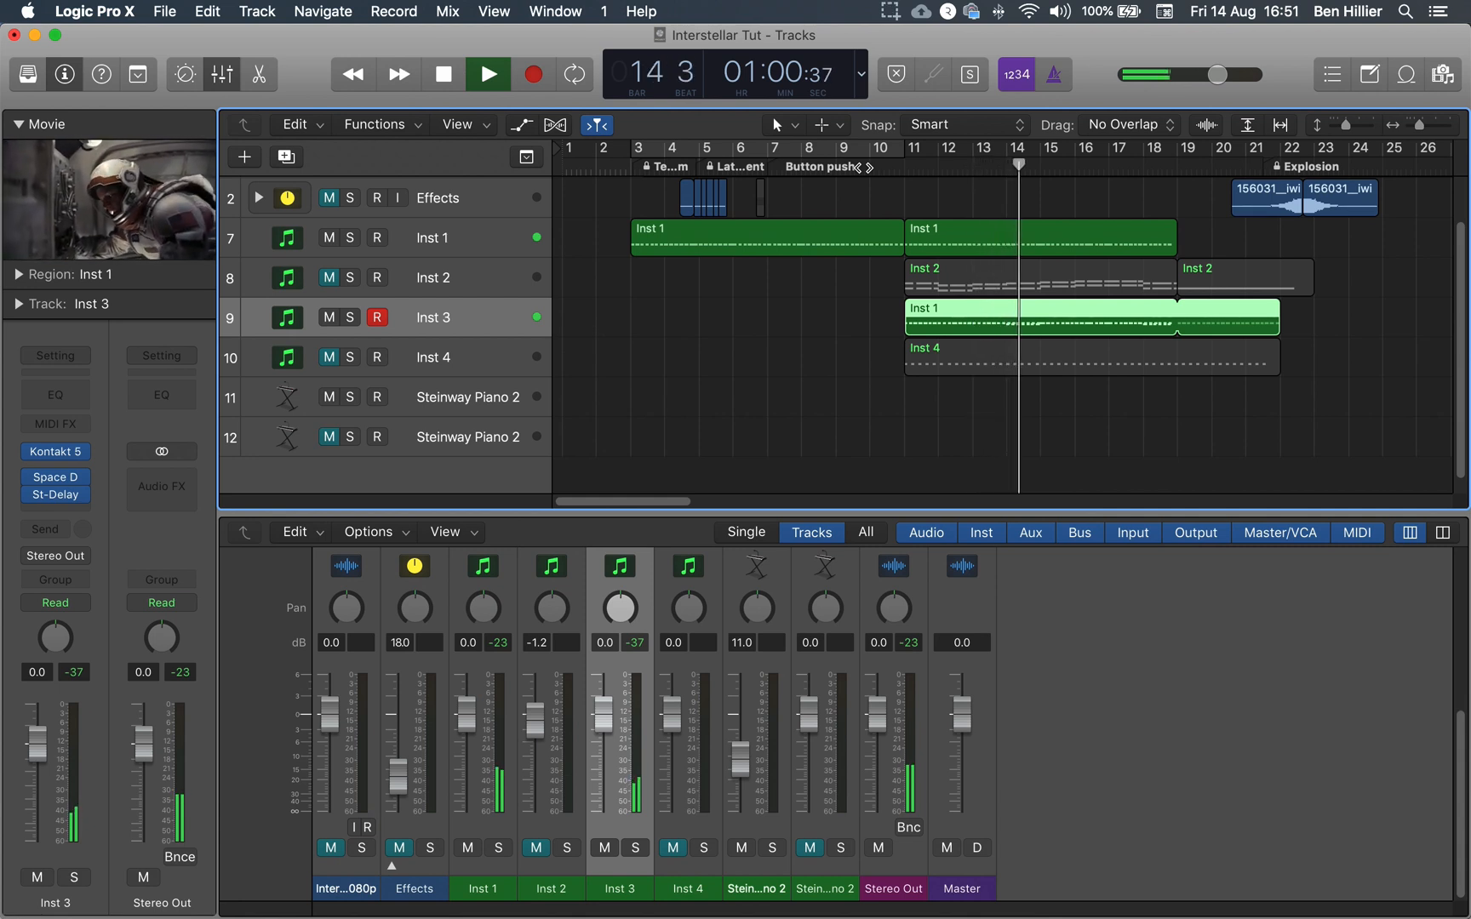
{"action": "key", "text": "space"}
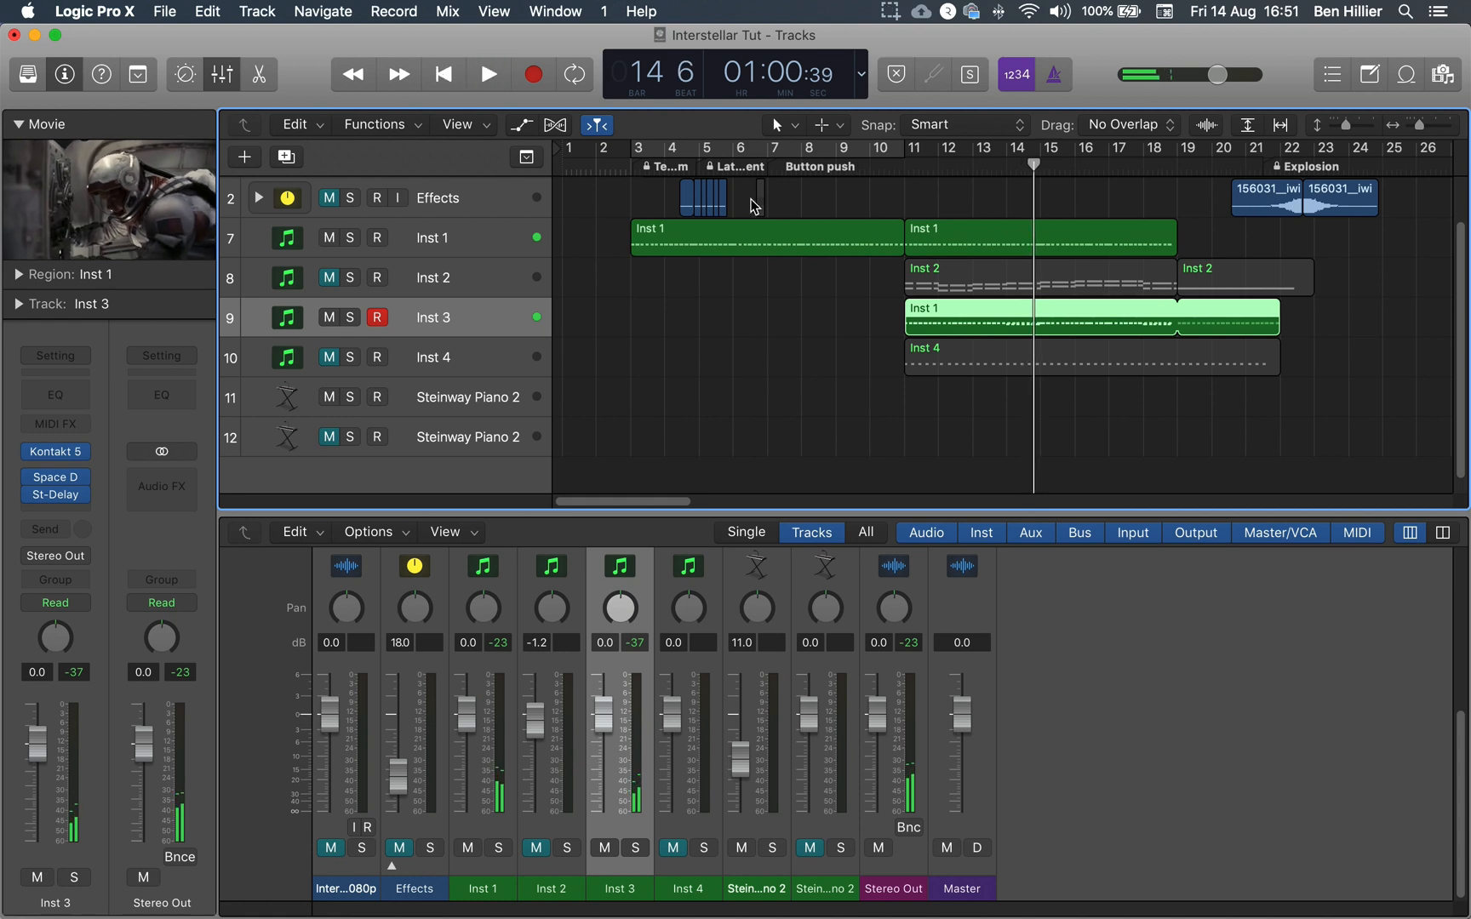
Unmute the Inst 2 track, play it soloed from bar 11 and turn its solo off again
{"action": "left_click", "coordinate": [905, 163]}
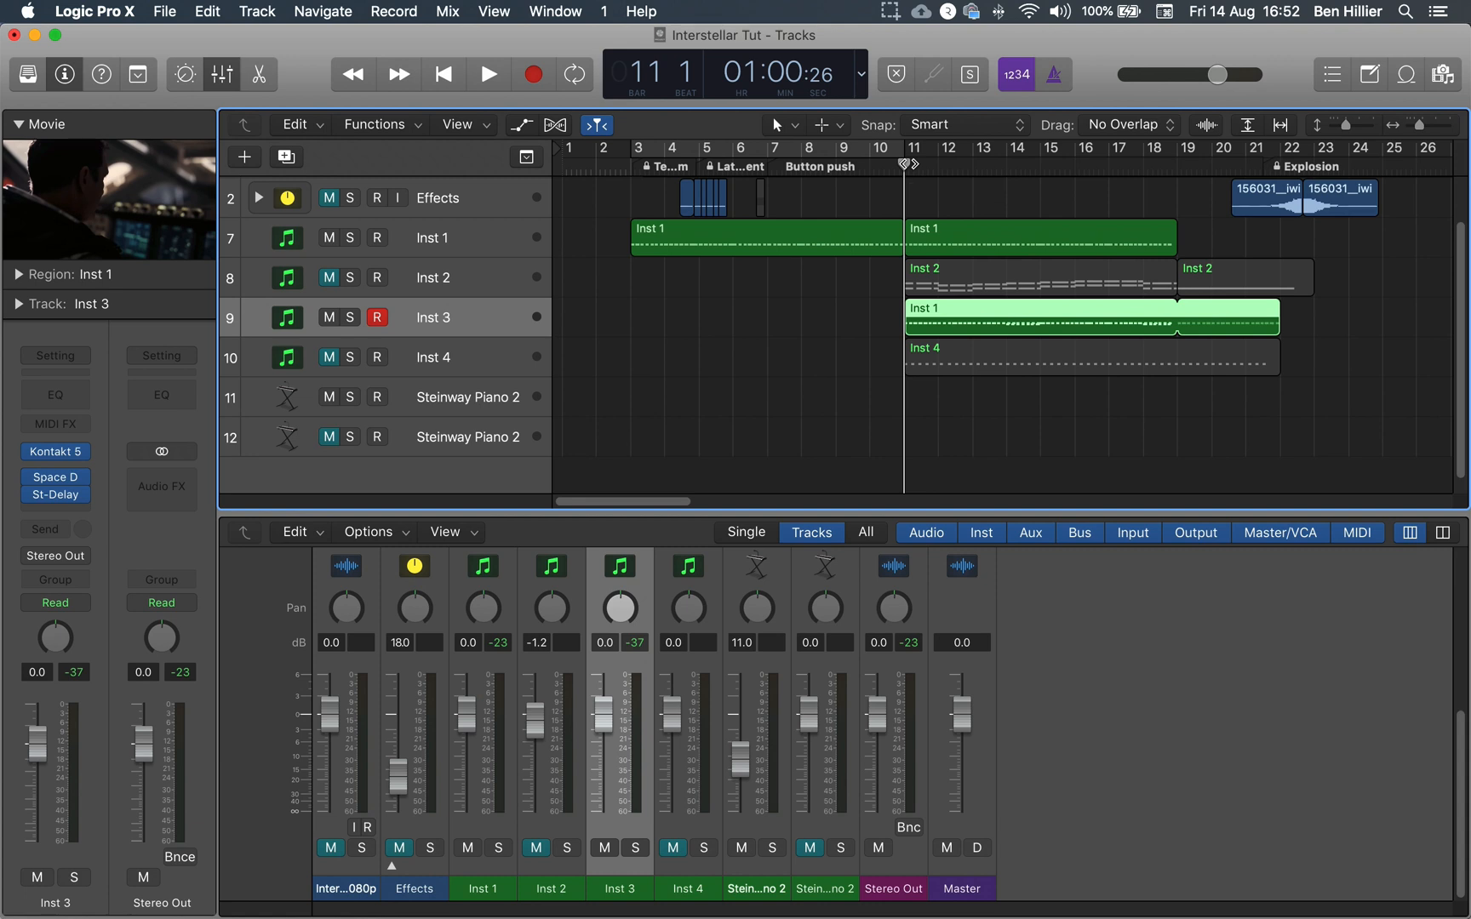
{"action": "left_click", "coordinate": [330, 284]}
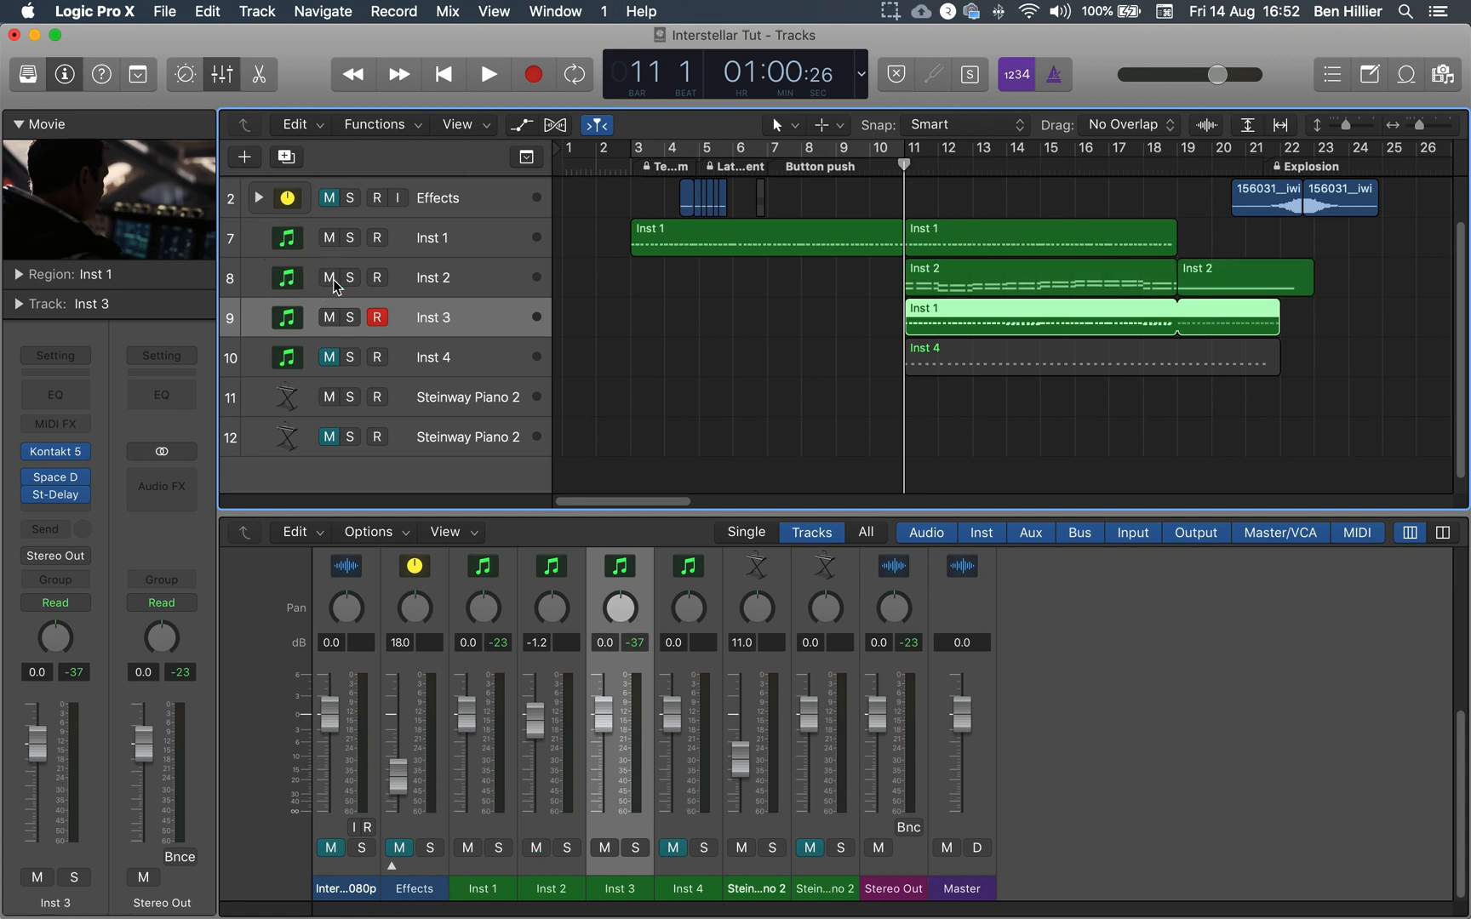
{"action": "left_click", "coordinate": [348, 279]}
{"action": "key", "text": "space"}
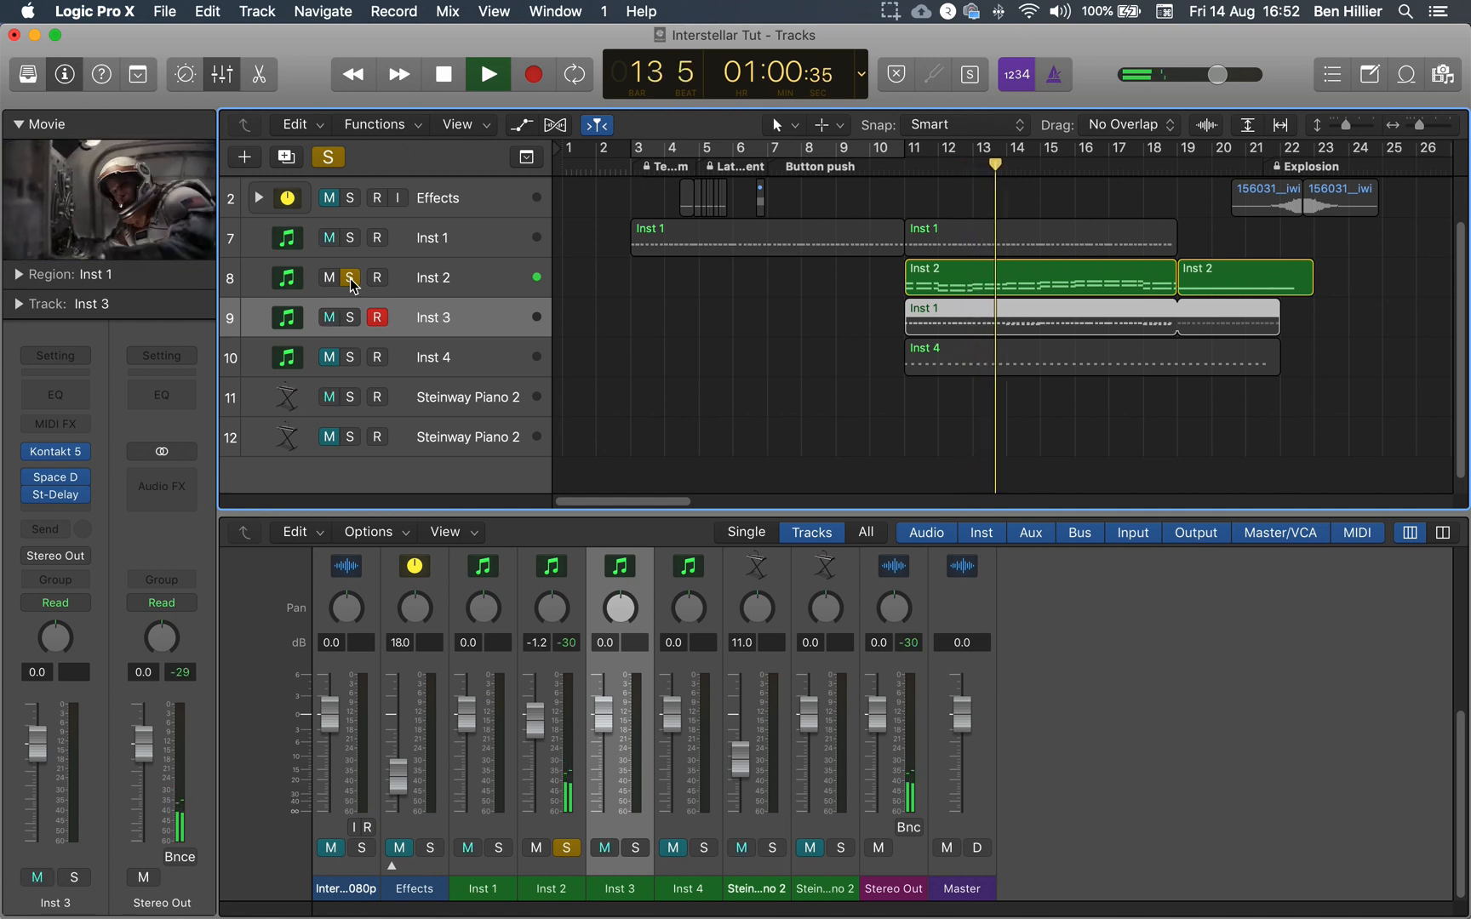
{"action": "key", "text": "space"}
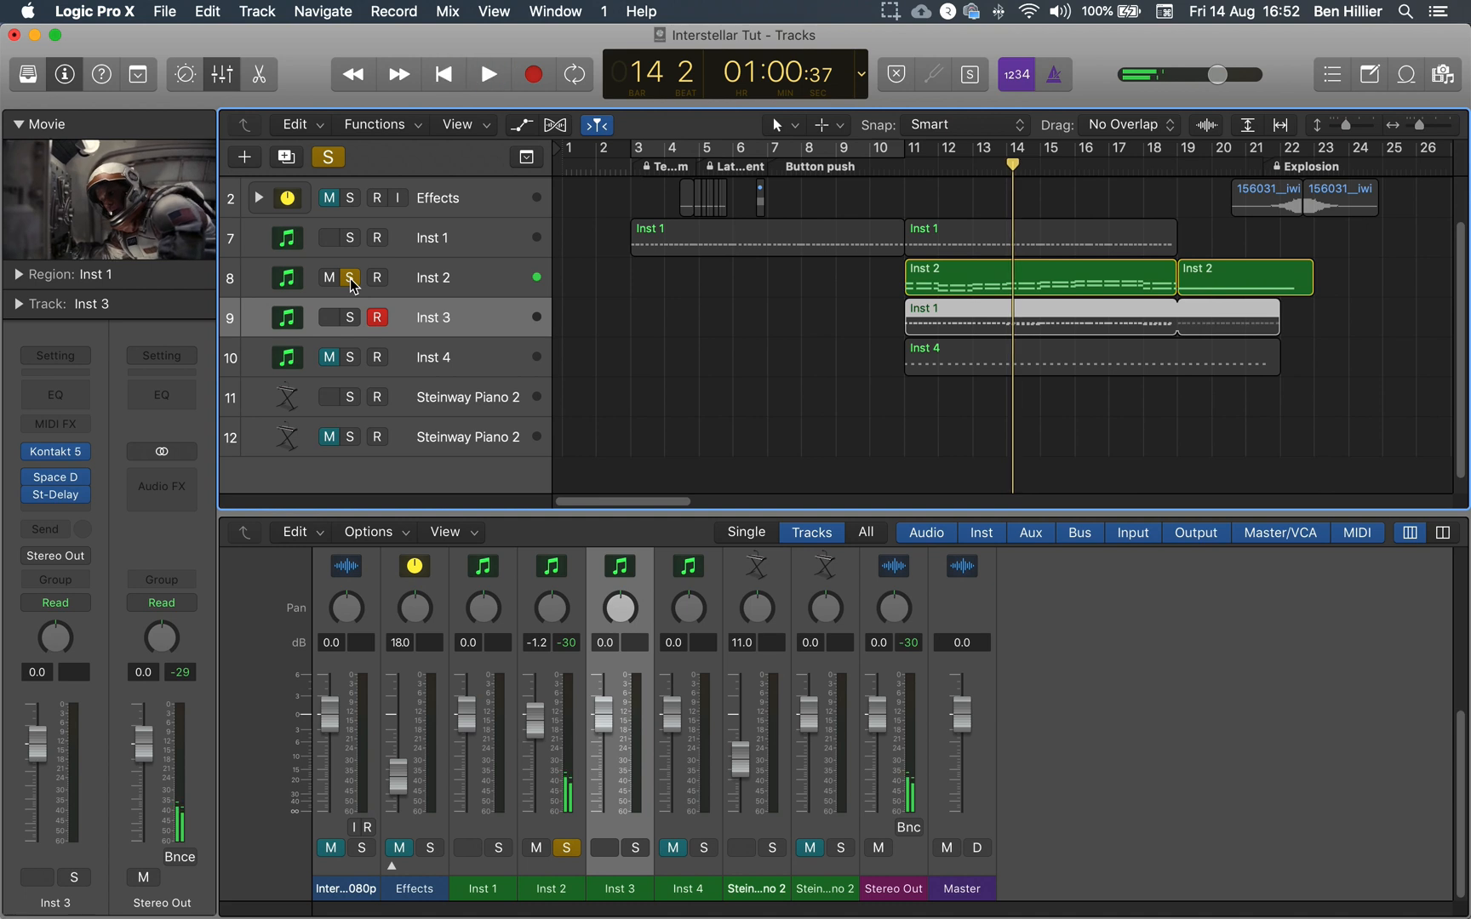
{"action": "left_click", "coordinate": [349, 278]}
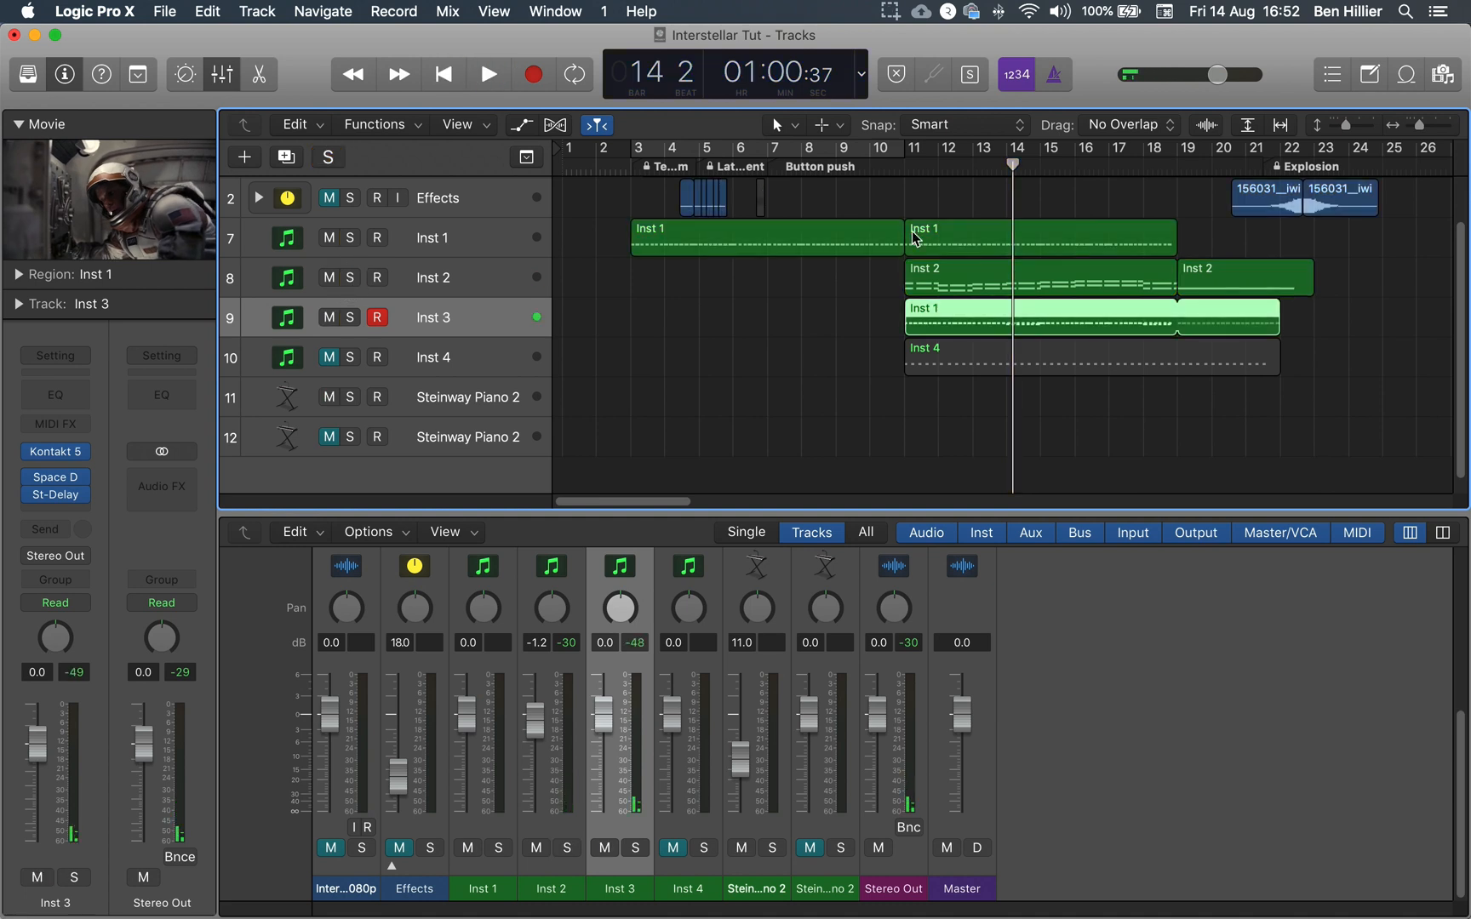
Play Inst 1, Inst 2 and Inst 3 together from around bar 11 into bar 14
{"action": "left_click", "coordinate": [885, 170]}
{"action": "key", "text": "space"}
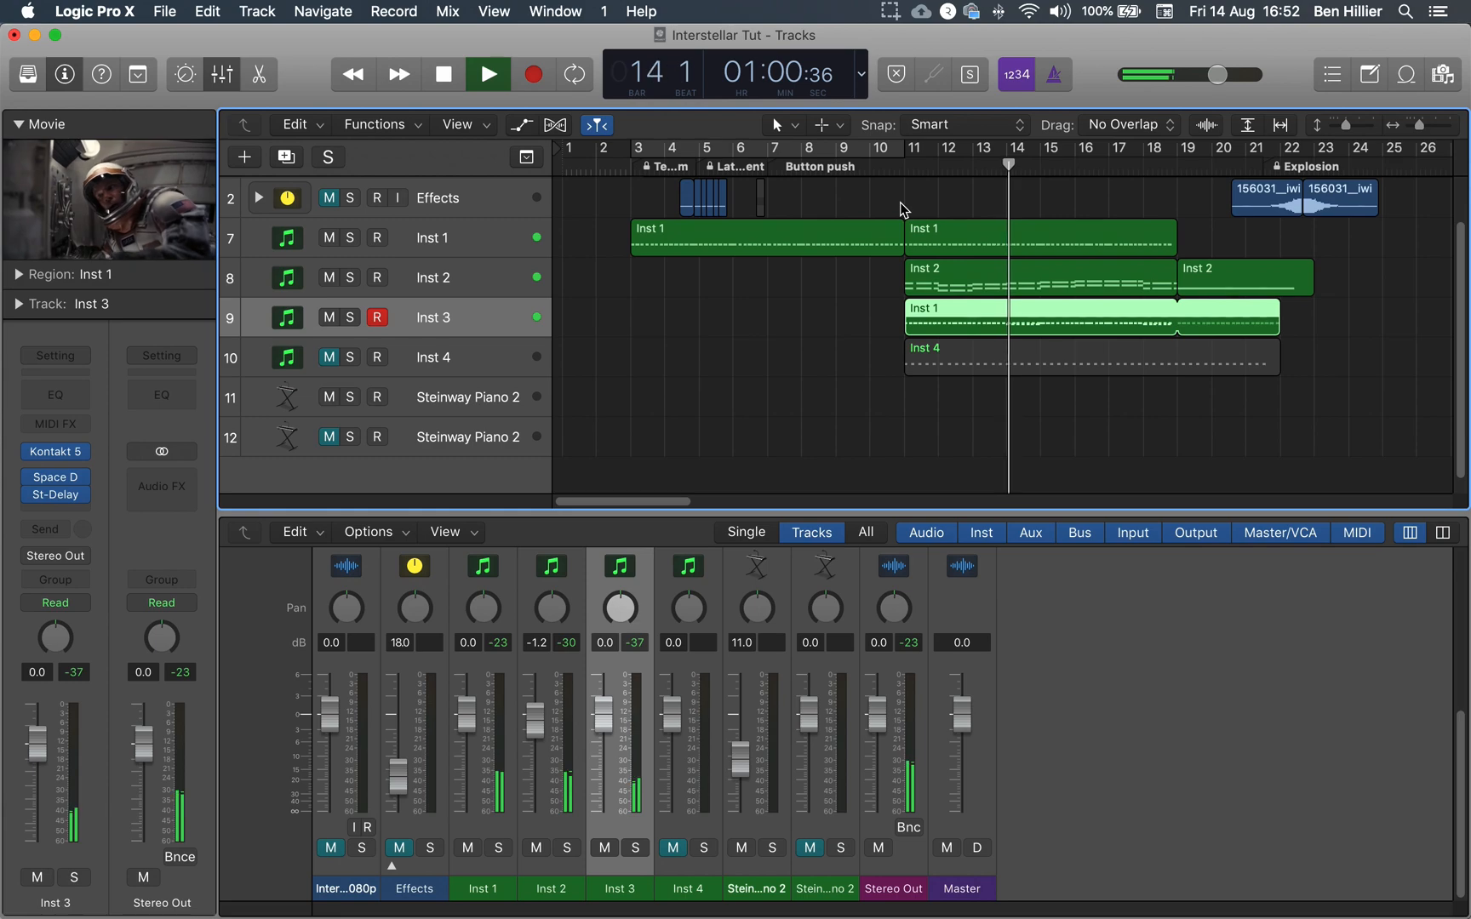
{"action": "key", "text": "space"}
Switch to the FILM MUSIC sticky note to read the line on syncopation and return to Logic Pro X
{"action": "key", "text": "ctrl+Up"}
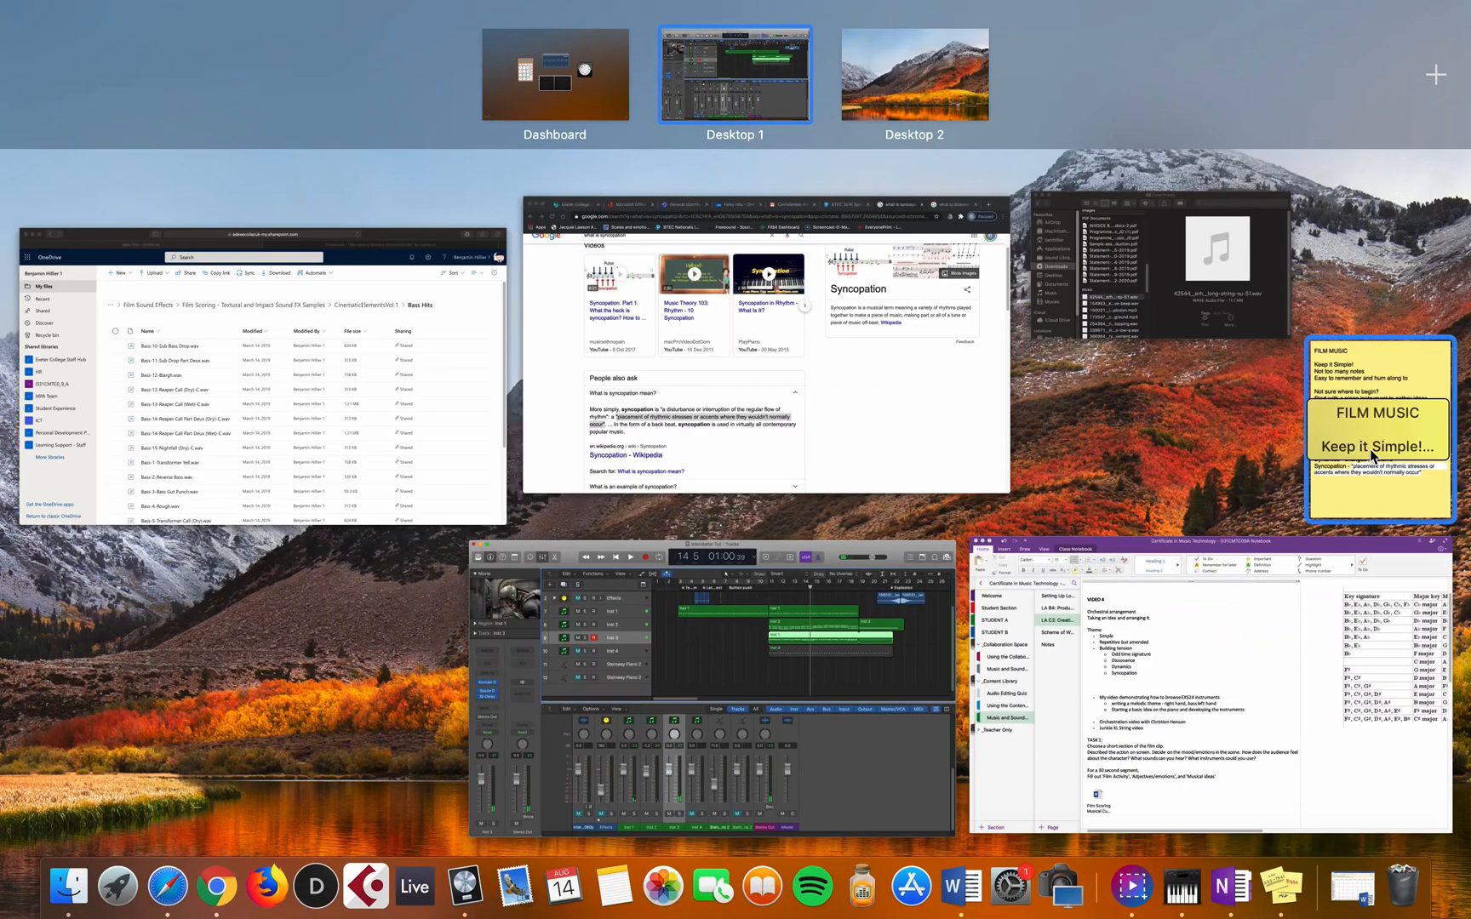
{"action": "left_click", "coordinate": [1315, 439]}
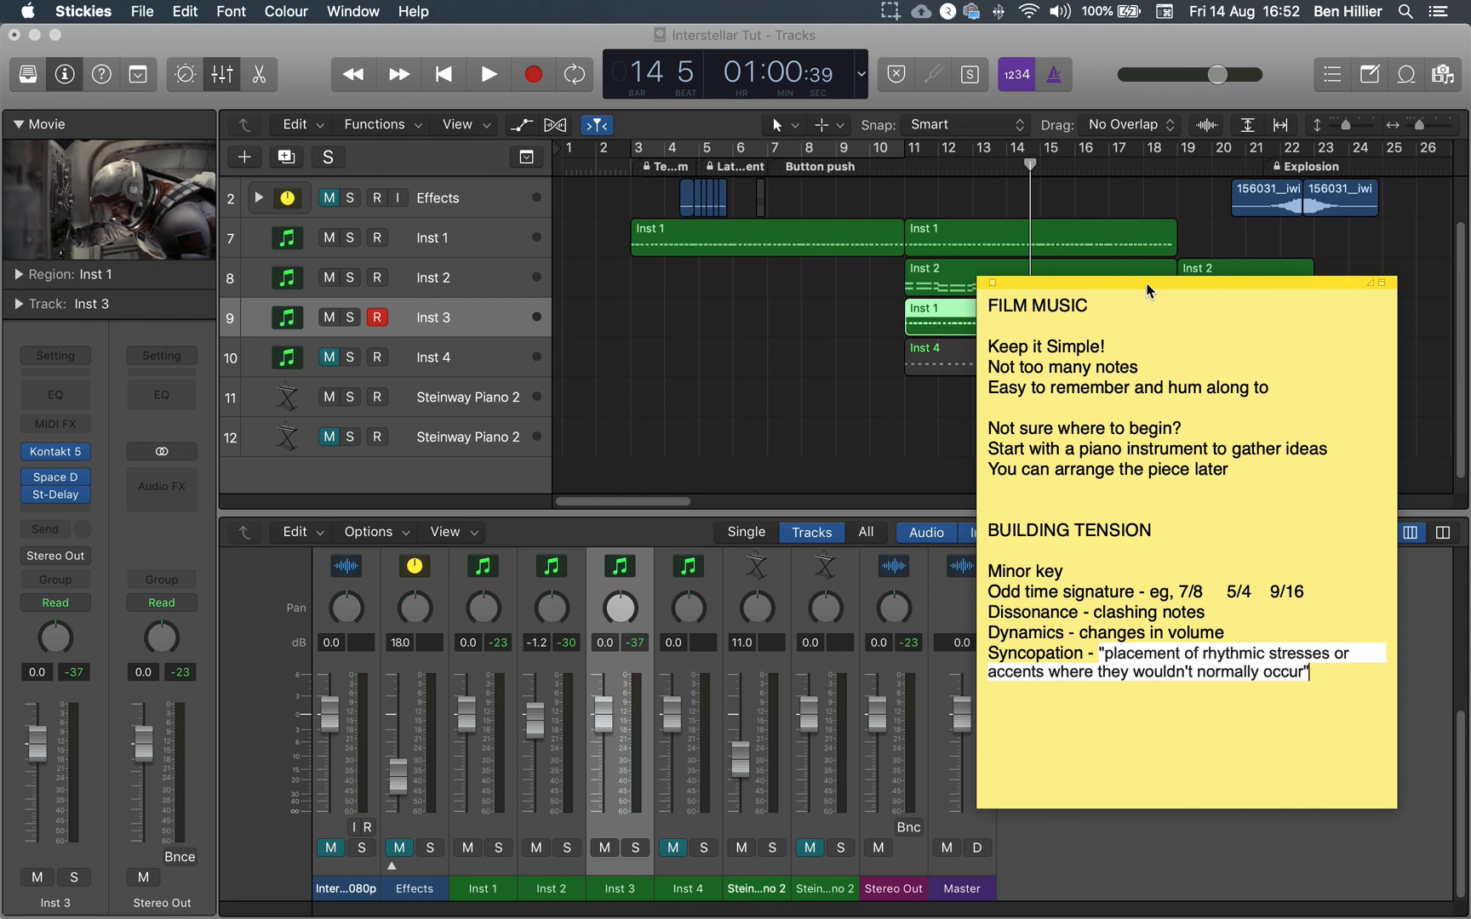
{"action": "left_click", "coordinate": [879, 45]}
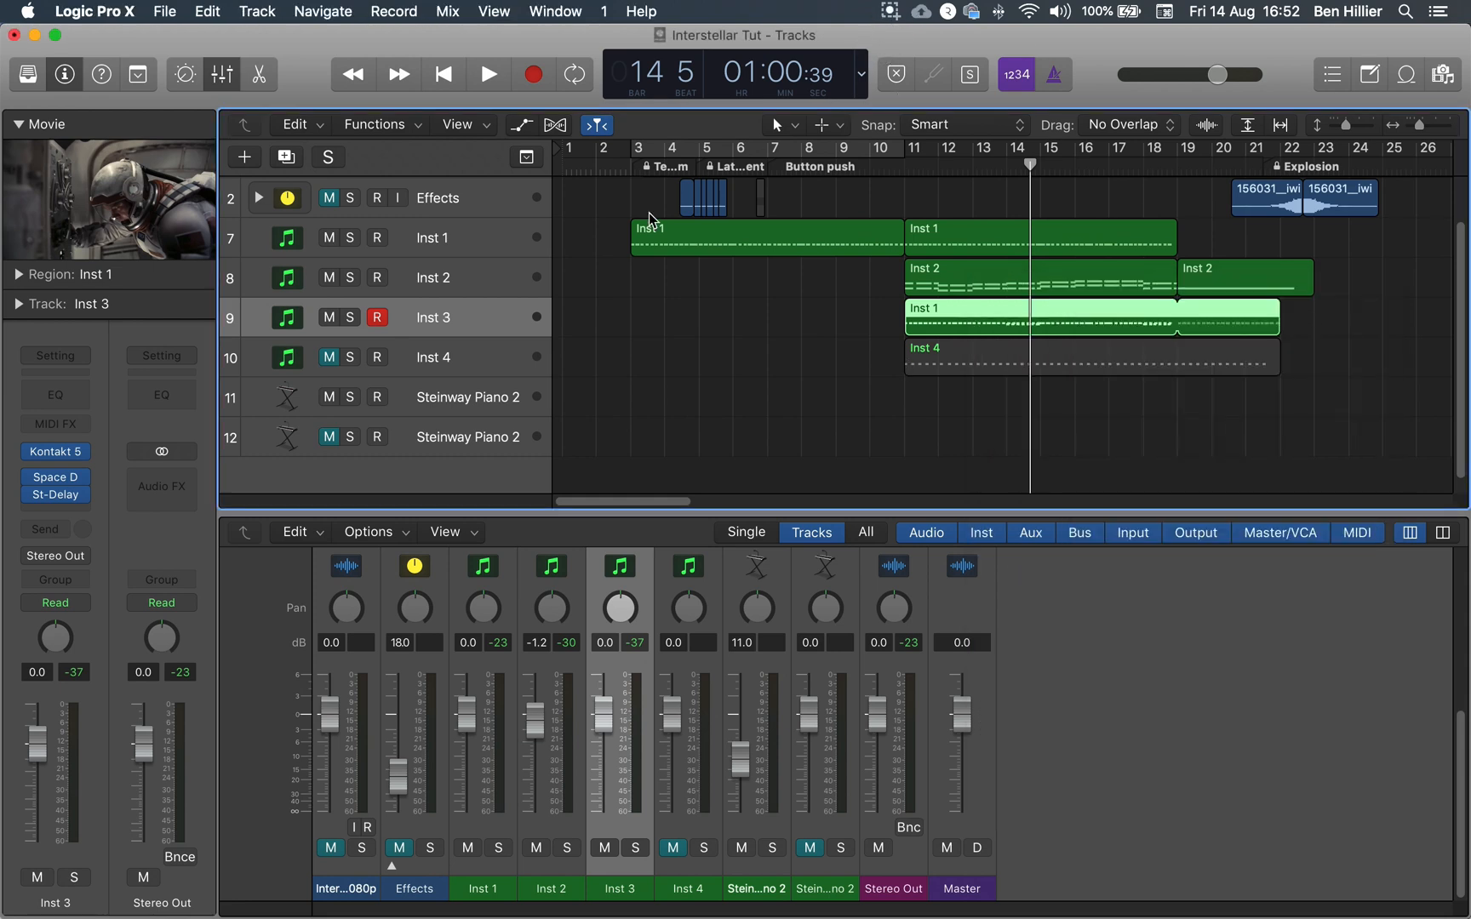
Unmute the Inst 4 track, play it soloed together with Inst 1 from bar 11, and clear the solos
{"action": "left_click", "coordinate": [330, 358]}
{"action": "left_click", "coordinate": [350, 357]}
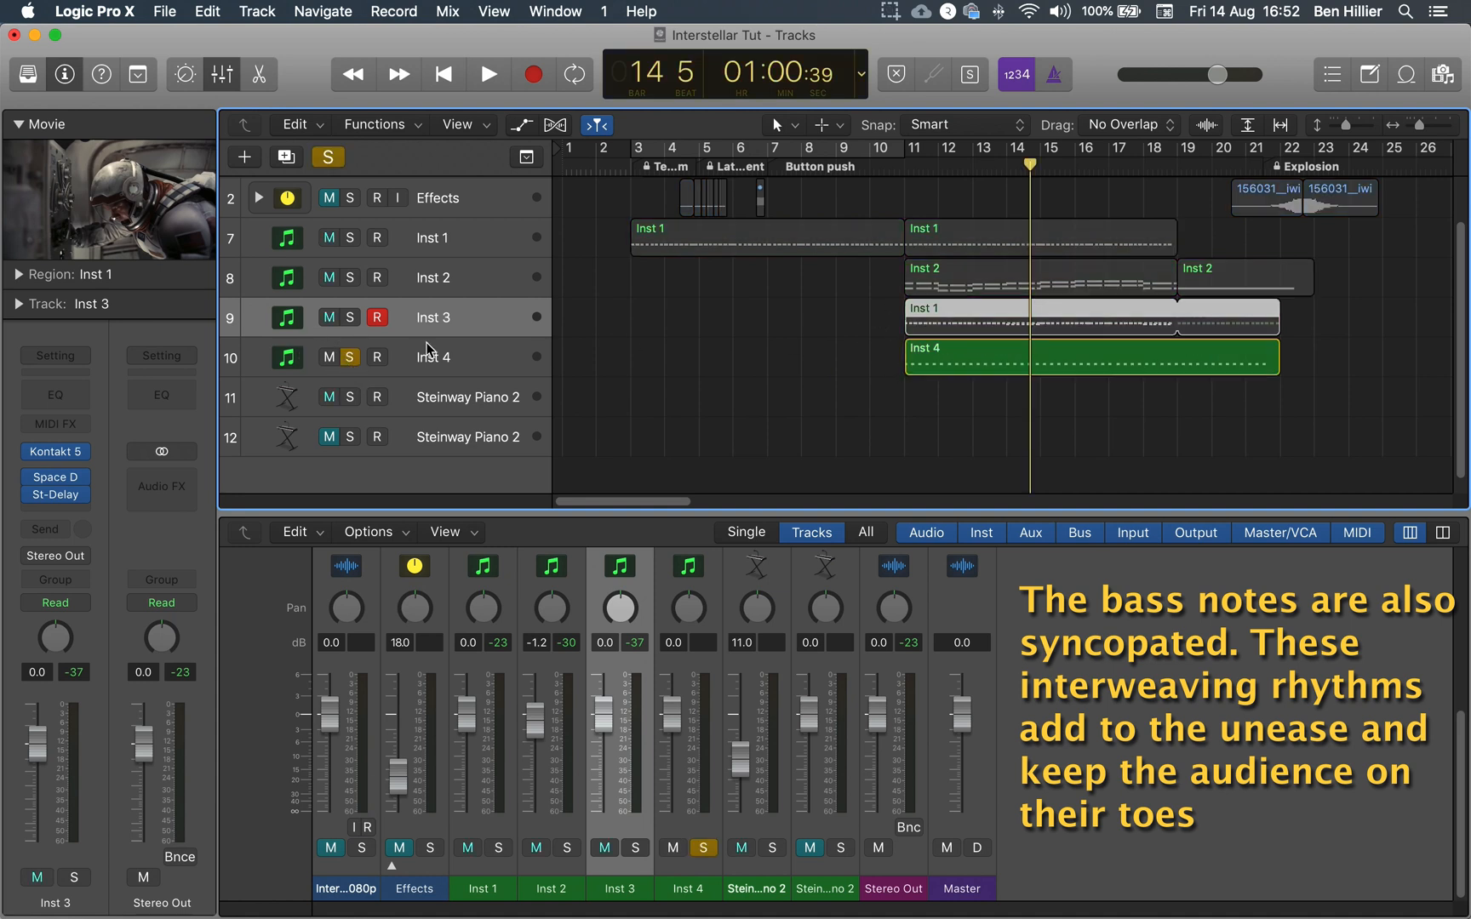
{"action": "left_click", "coordinate": [349, 238]}
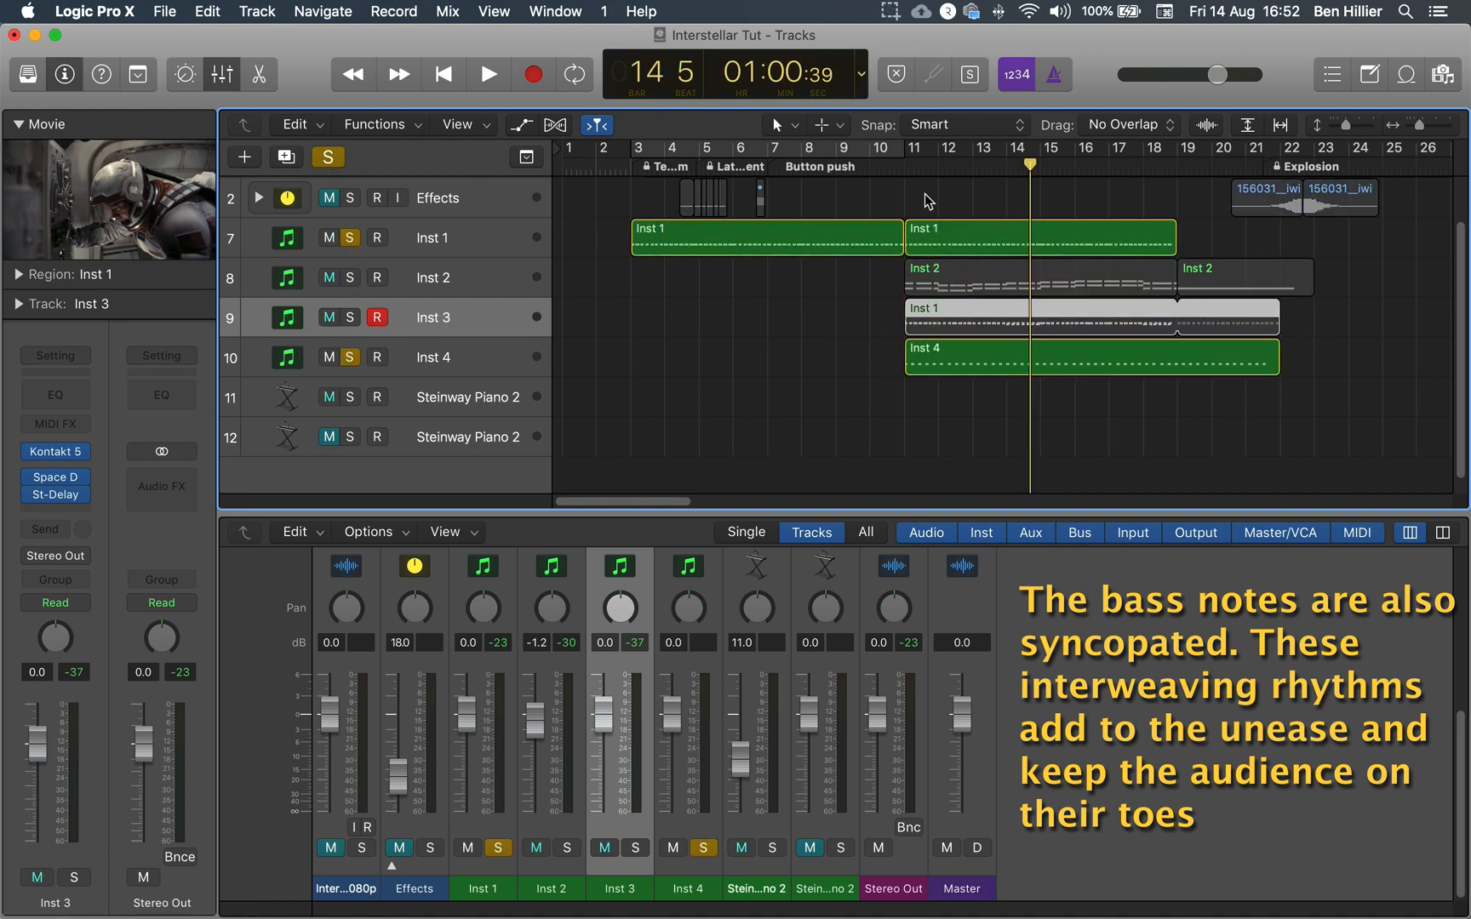
{"action": "left_click", "coordinate": [904, 169]}
{"action": "key", "text": "space"}
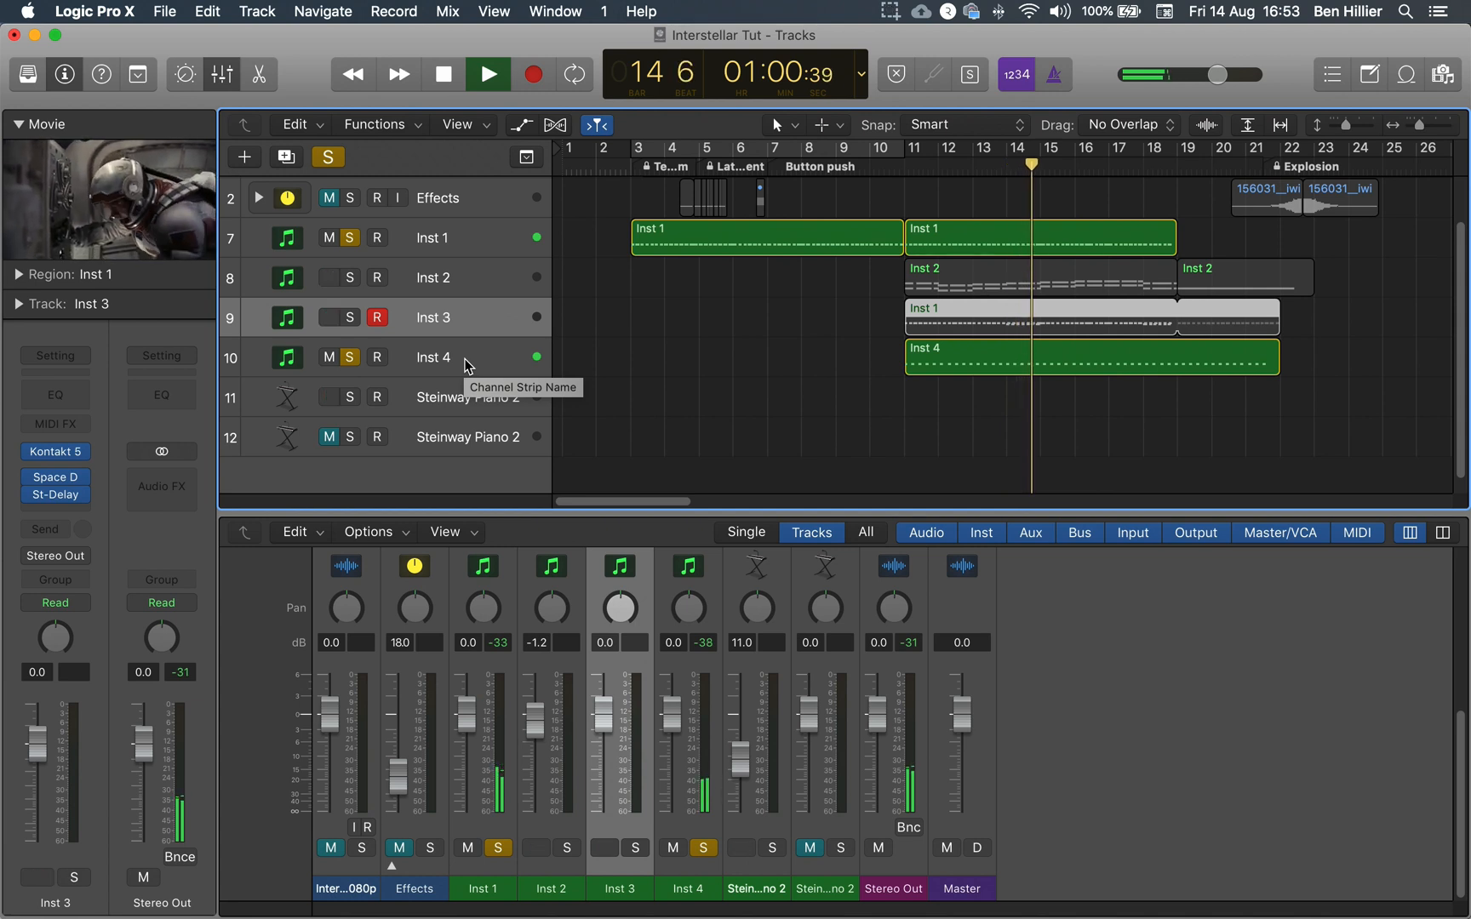
{"action": "key", "text": "space"}
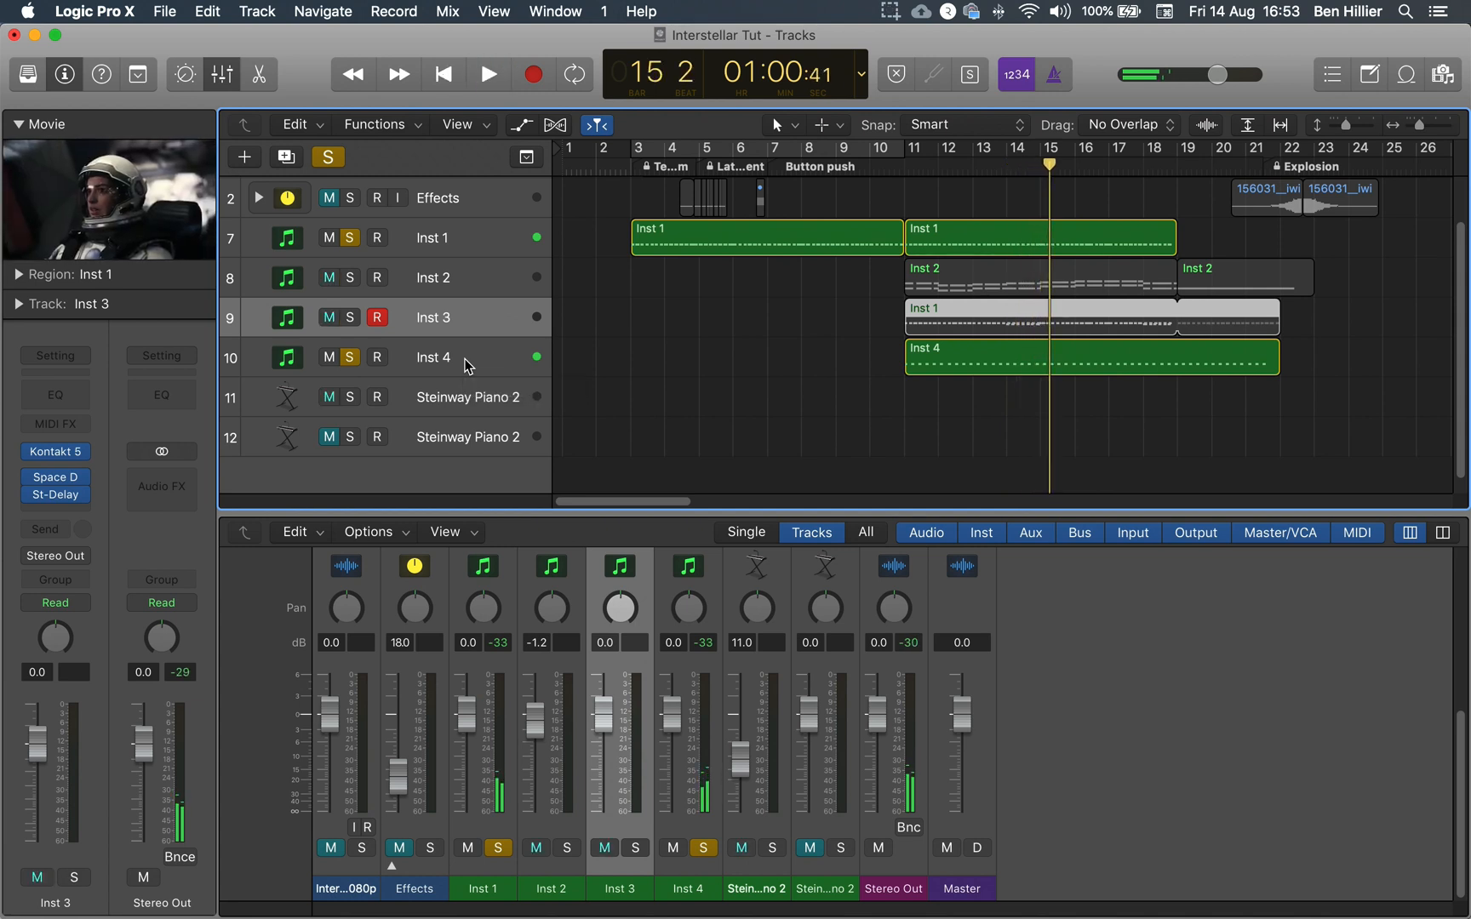
{"action": "left_click", "coordinate": [394, 241]}
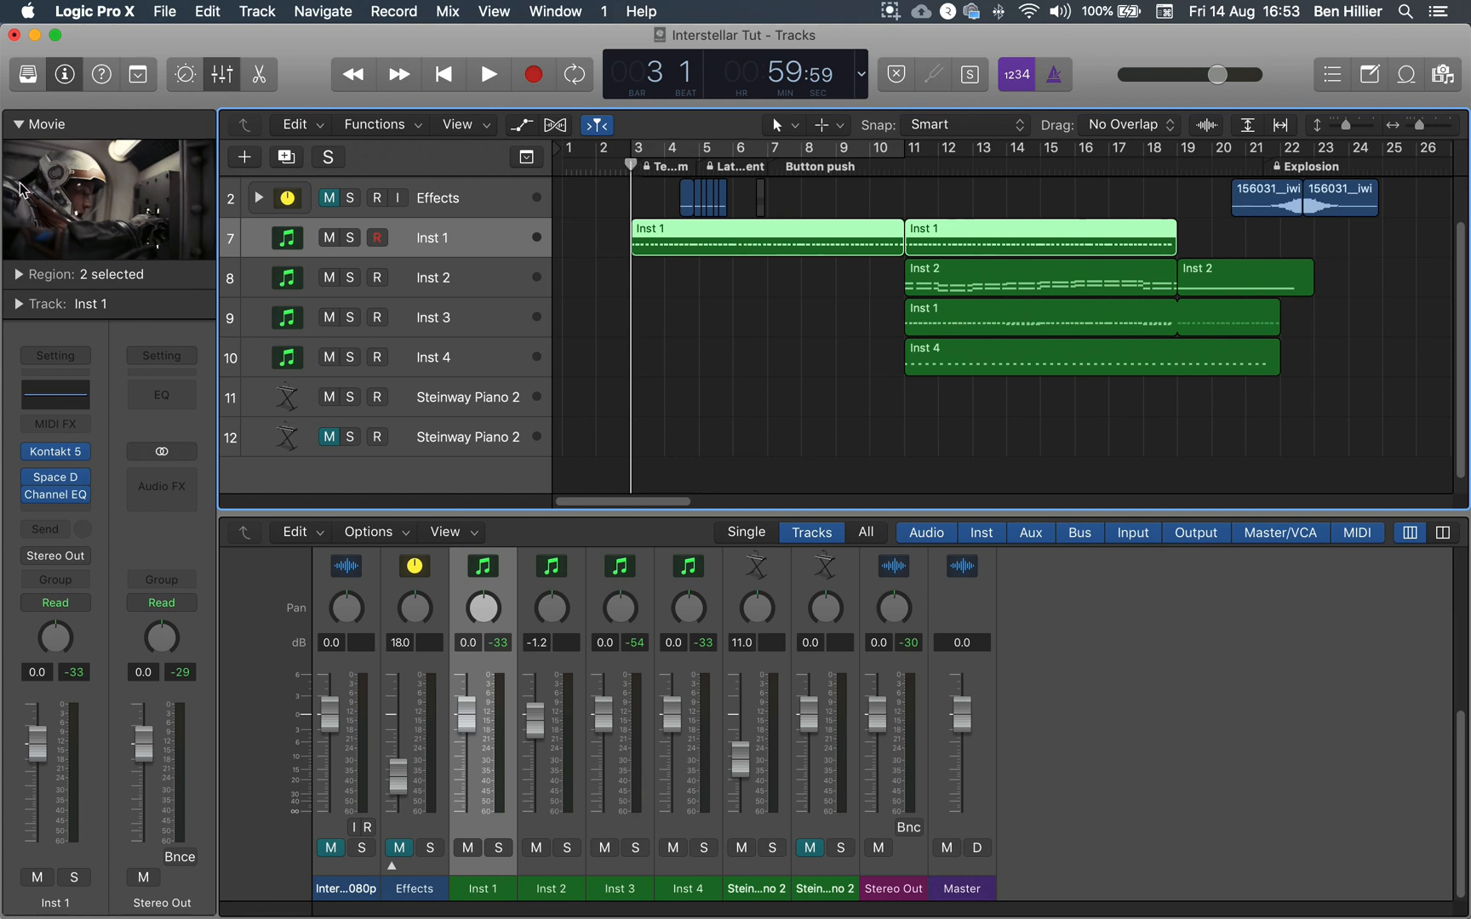
Unmute the Effects track and open the docking scene movie in a large floating window
{"action": "scroll", "coordinate": [334, 254], "scroll_direction": "up", "scroll_amount": 2}
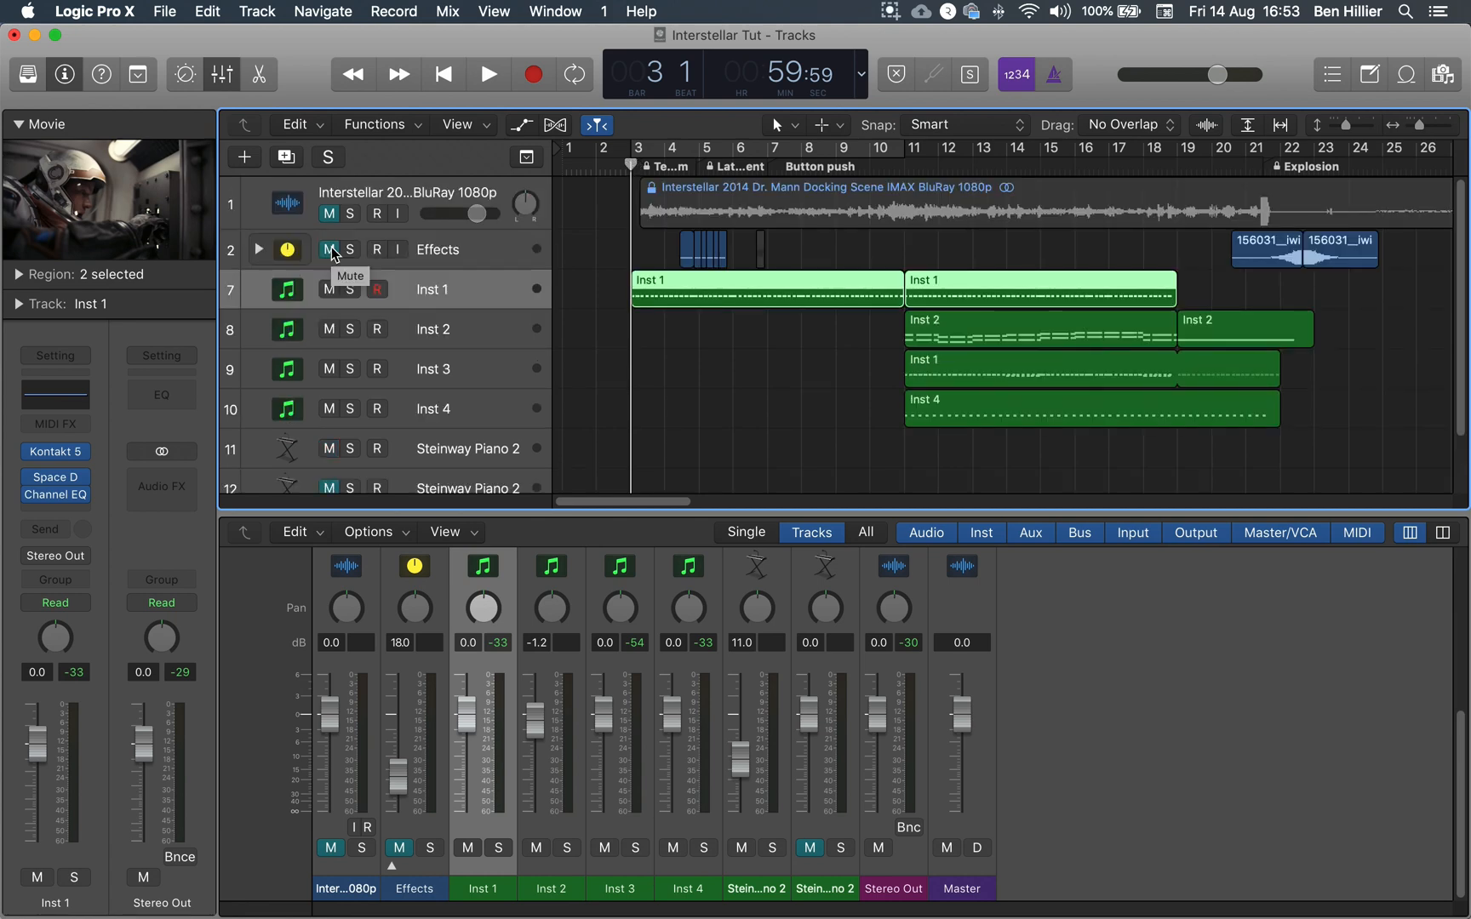
{"action": "left_click", "coordinate": [330, 251]}
{"action": "double_click", "coordinate": [79, 196]}
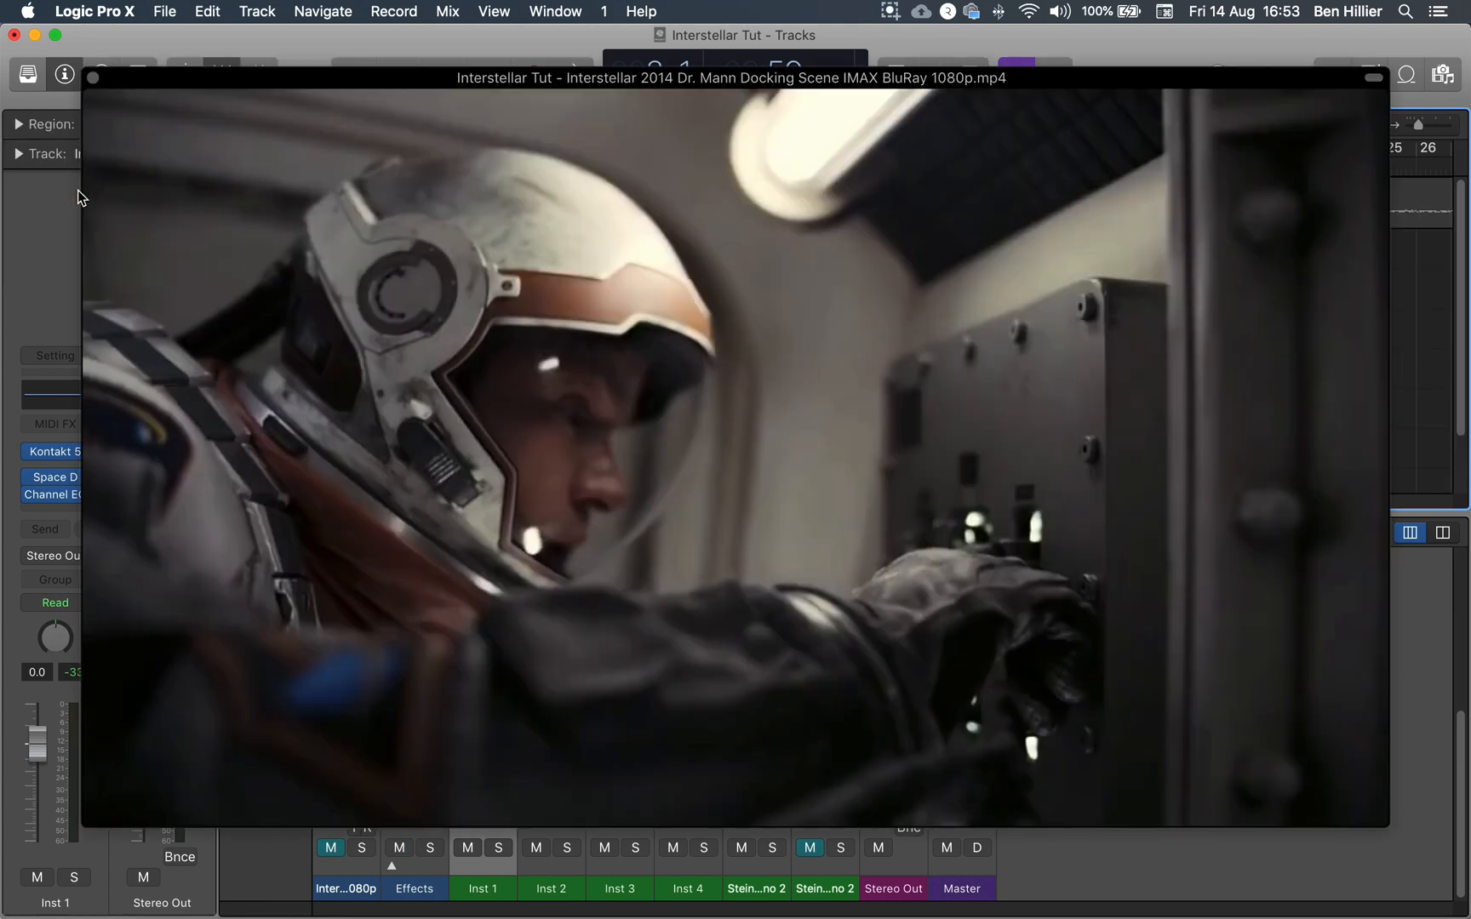